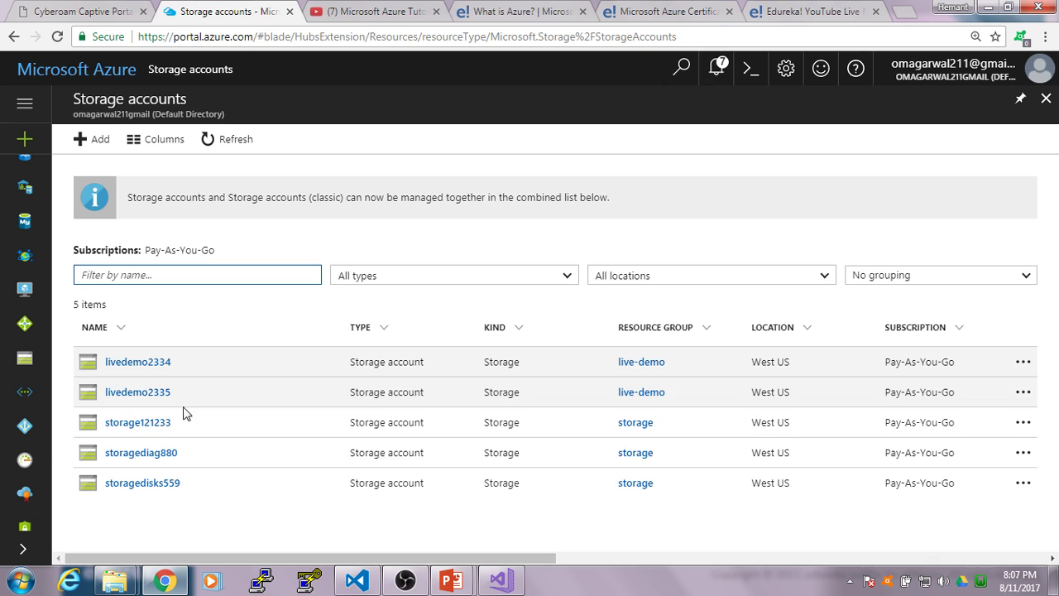
Start a new storage account and name it livedemo2336
{"action": "left_click", "coordinate": [90, 142]}
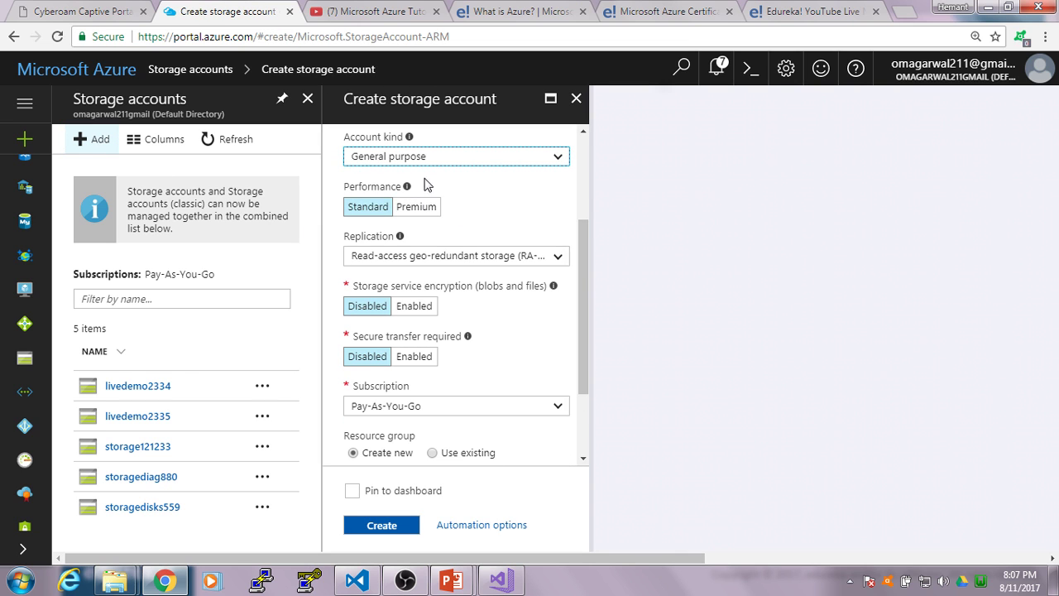
{"action": "scroll", "coordinate": [431, 186], "scroll_direction": "up", "scroll_amount": 2}
{"action": "left_click", "coordinate": [398, 217]}
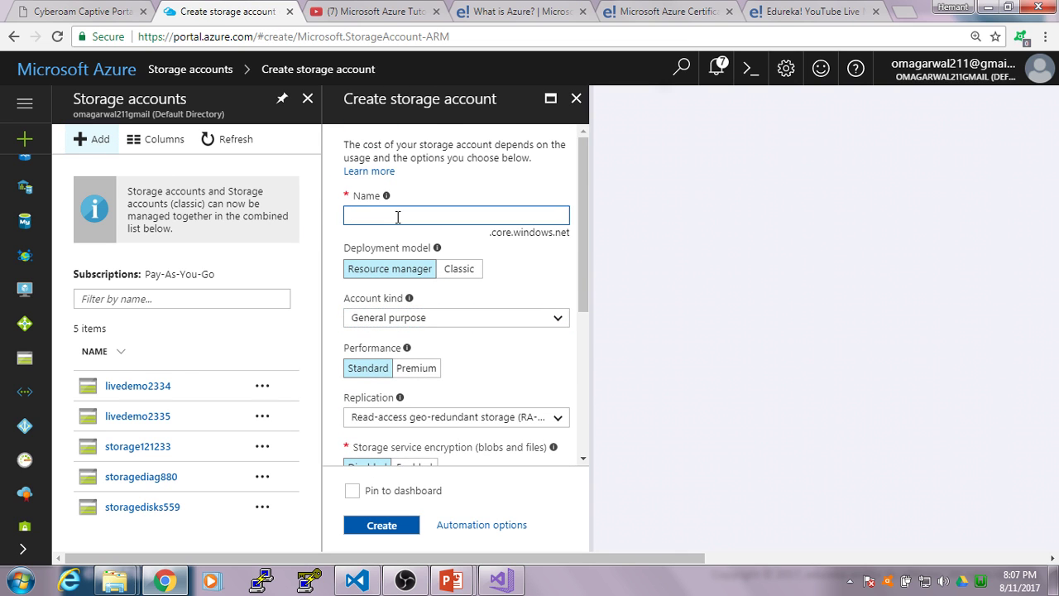
{"action": "type", "text": "livedemo2336"}
{"action": "scroll", "coordinate": [546, 239], "scroll_direction": "down", "scroll_amount": 1}
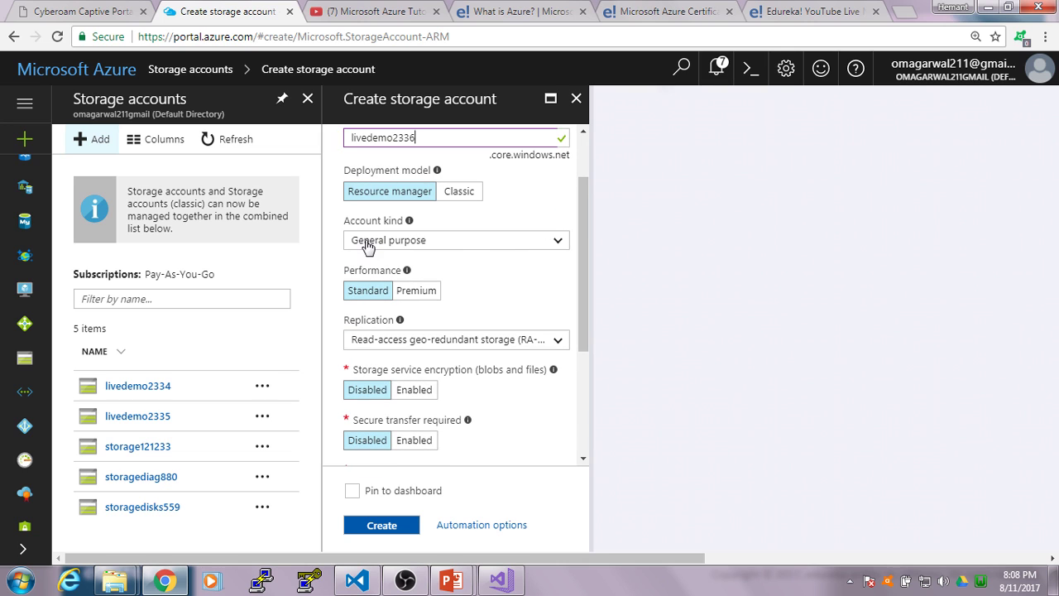
Keep the account kind as General purpose and set the replication to Locally-redundant storage (LRS)
{"action": "left_click", "coordinate": [546, 247]}
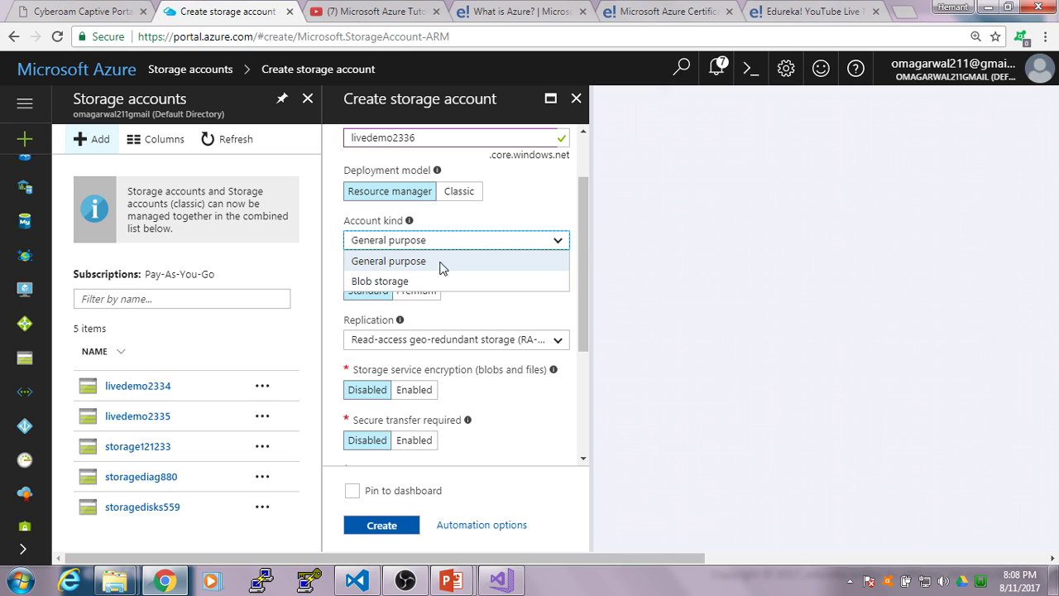
{"action": "left_click", "coordinate": [558, 243]}
{"action": "scroll", "coordinate": [558, 242], "scroll_direction": "down", "scroll_amount": 2}
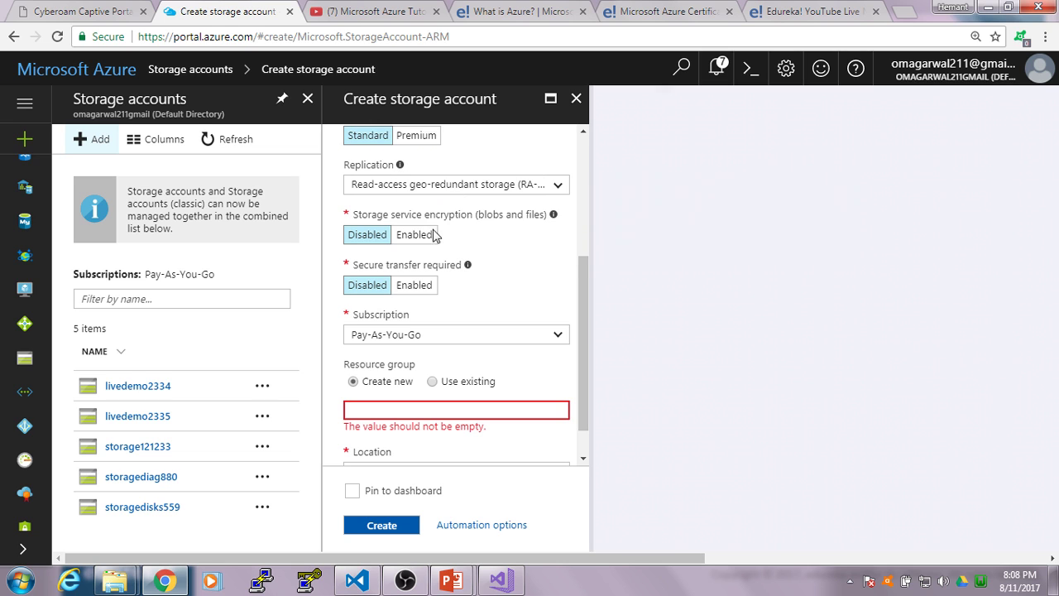
{"action": "mouse_move", "coordinate": [464, 264]}
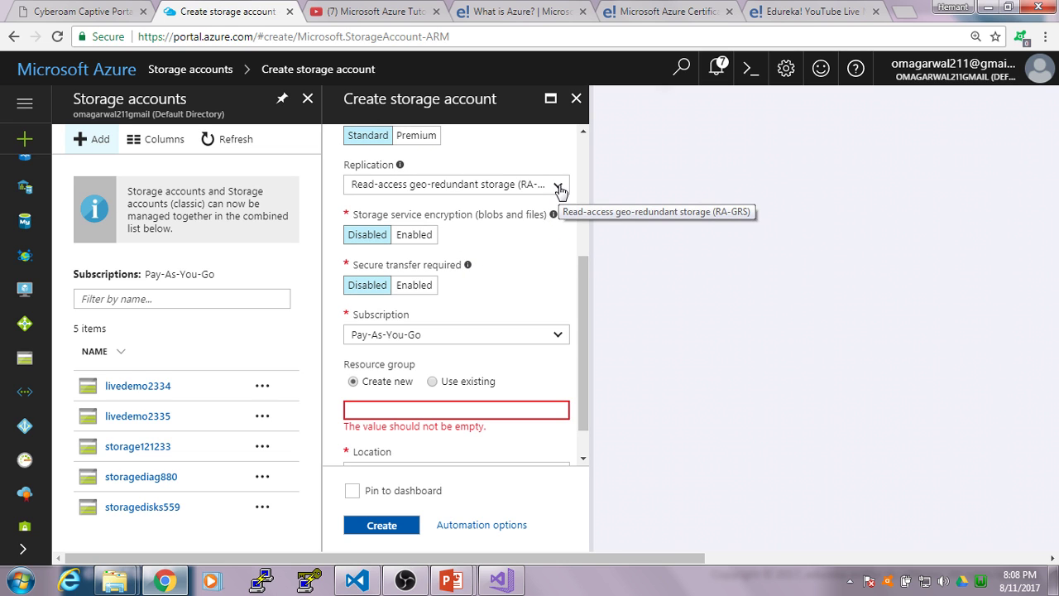
{"action": "left_click", "coordinate": [559, 189]}
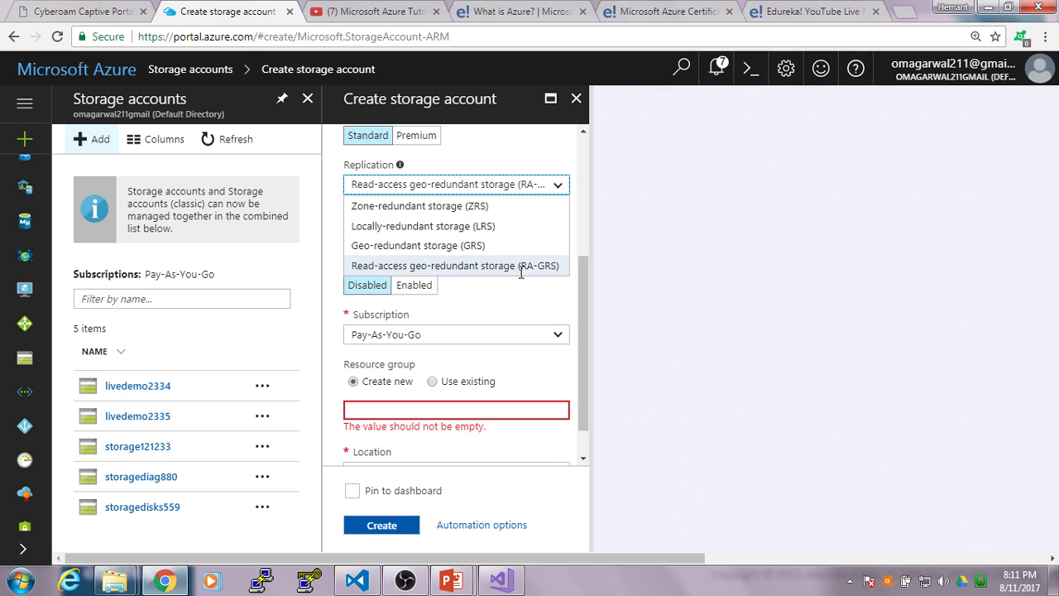
{"action": "left_click", "coordinate": [505, 234]}
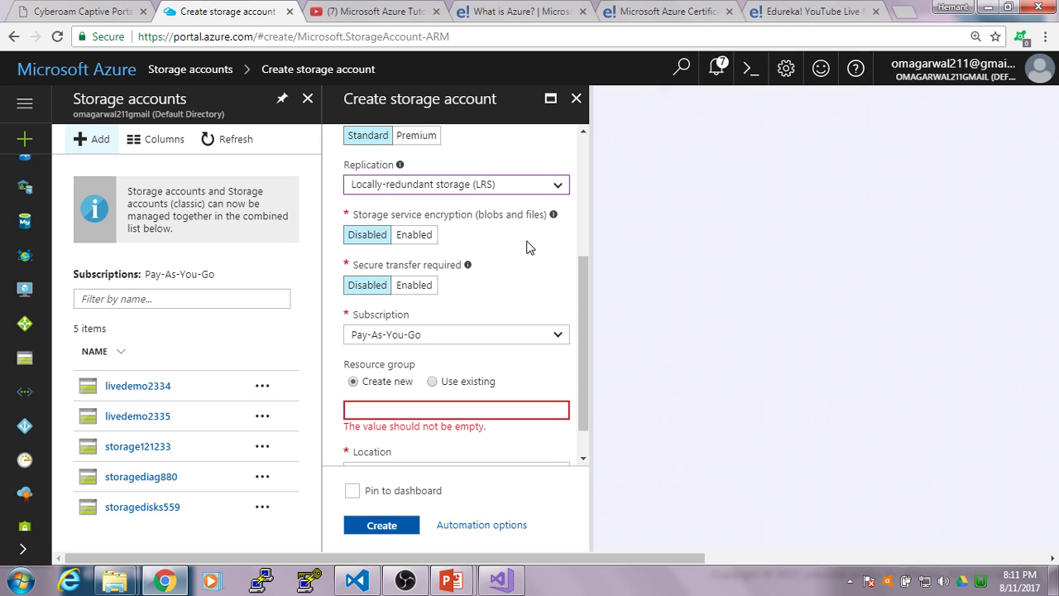
Assign the storage account to a new resource group live-demo1, pin it to the dashboard and create it
{"action": "scroll", "coordinate": [531, 249], "scroll_direction": "down", "scroll_amount": 1}
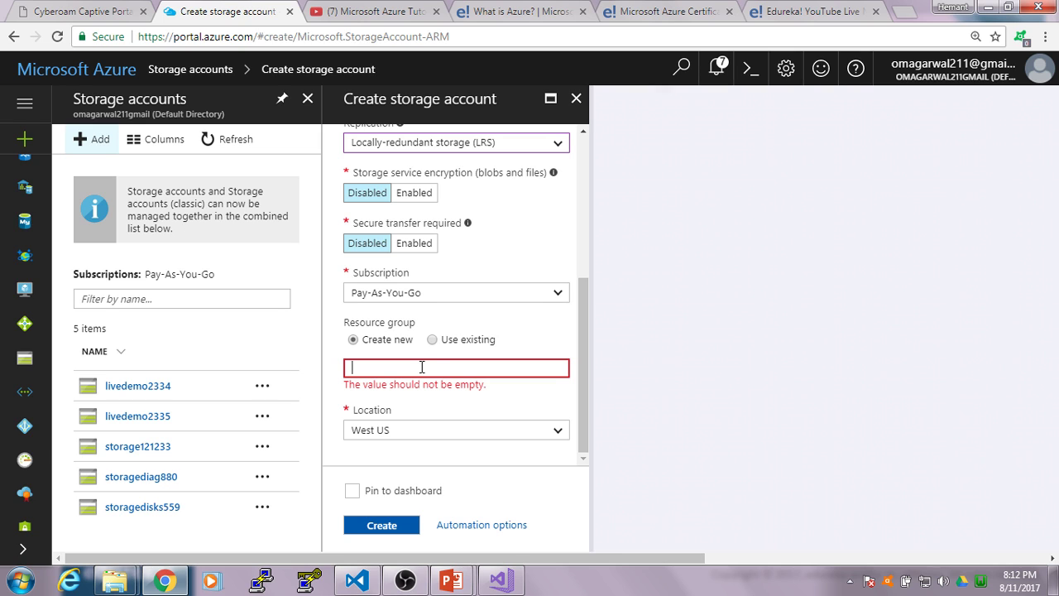
{"action": "type", "text": "live-demo1"}
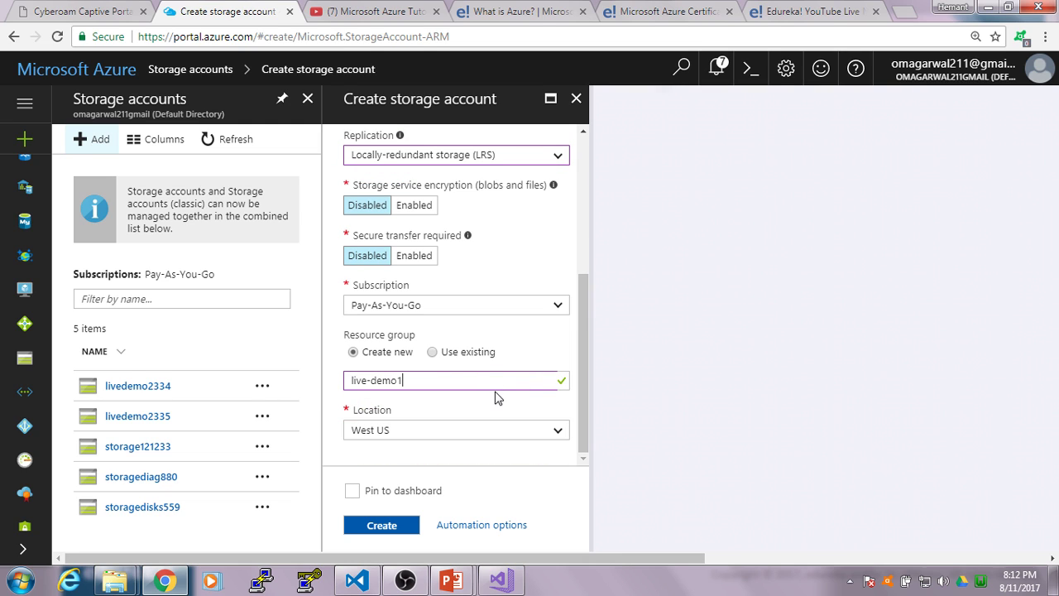
{"action": "left_click", "coordinate": [354, 492]}
{"action": "left_click", "coordinate": [387, 529]}
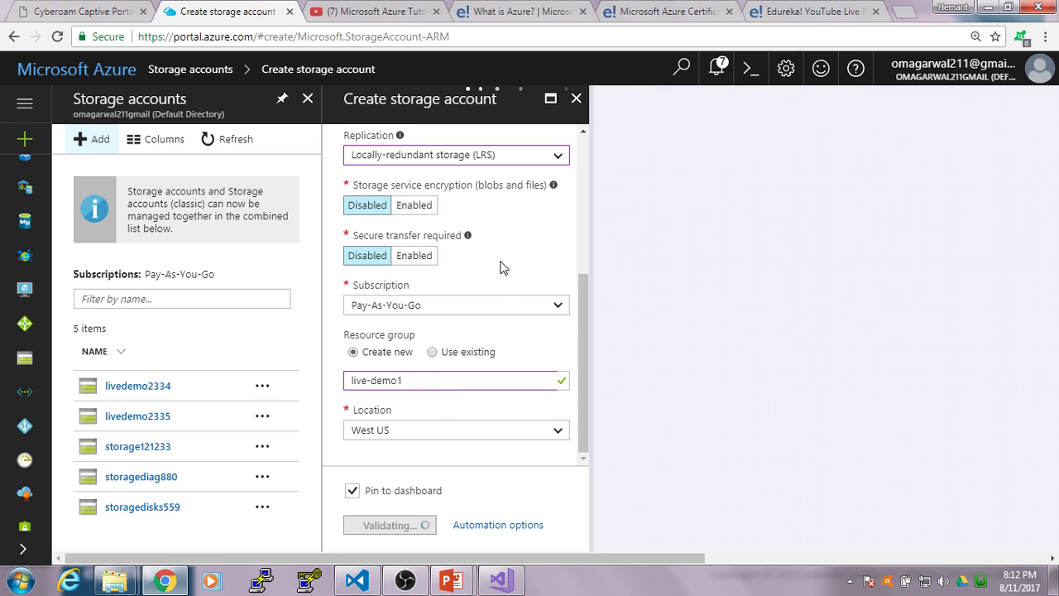
Open the dashboard and check the deployment tile of the new storage account
{"action": "left_click", "coordinate": [25, 106]}
{"action": "scroll", "coordinate": [73, 240], "scroll_direction": "up", "scroll_amount": 2}
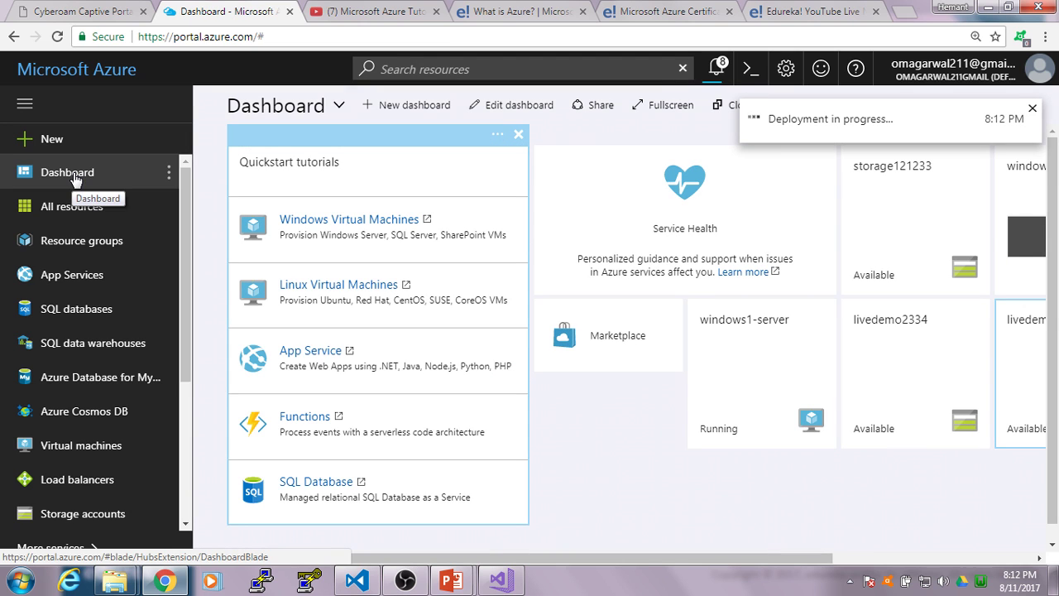
{"action": "left_click_drag", "start_coordinate": [538, 557], "coordinate": [704, 479]}
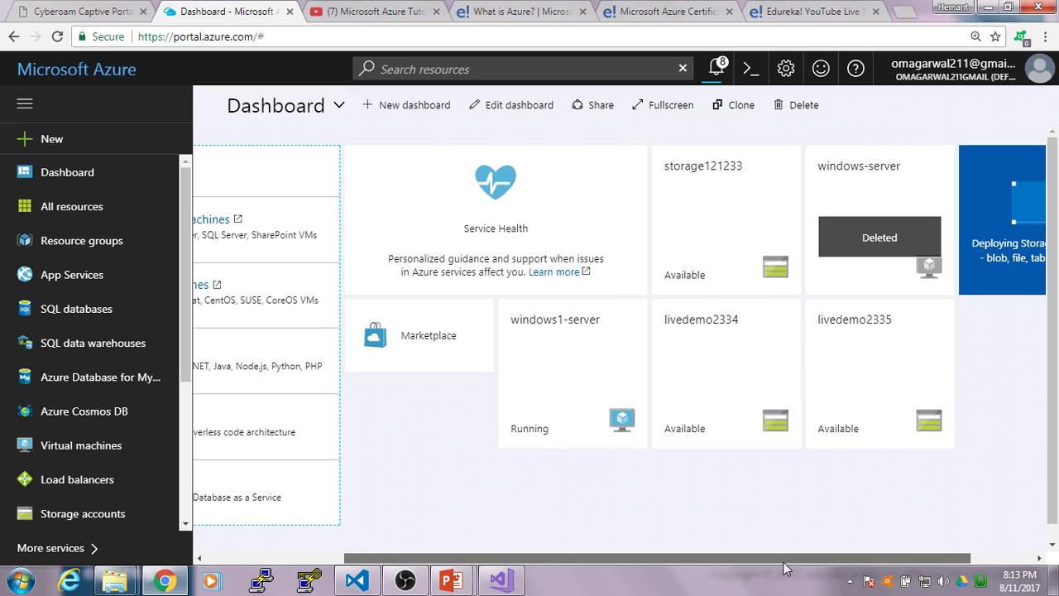
{"action": "left_click_drag", "start_coordinate": [785, 560], "coordinate": [864, 564]}
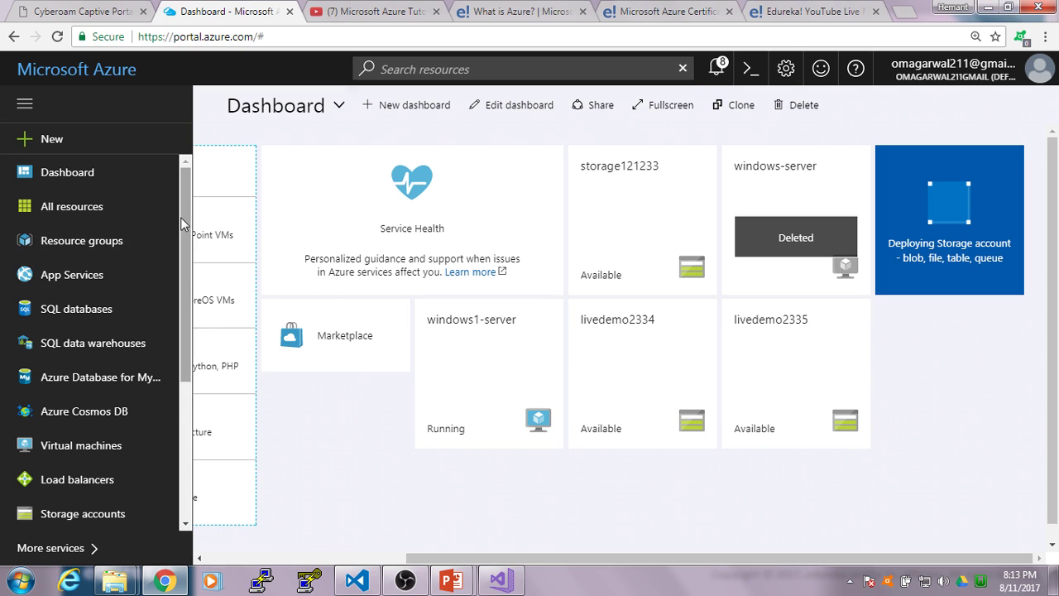
{"action": "scroll", "coordinate": [190, 267], "scroll_direction": "down", "scroll_amount": 1}
{"action": "scroll", "coordinate": [189, 273], "scroll_direction": "down", "scroll_amount": 1}
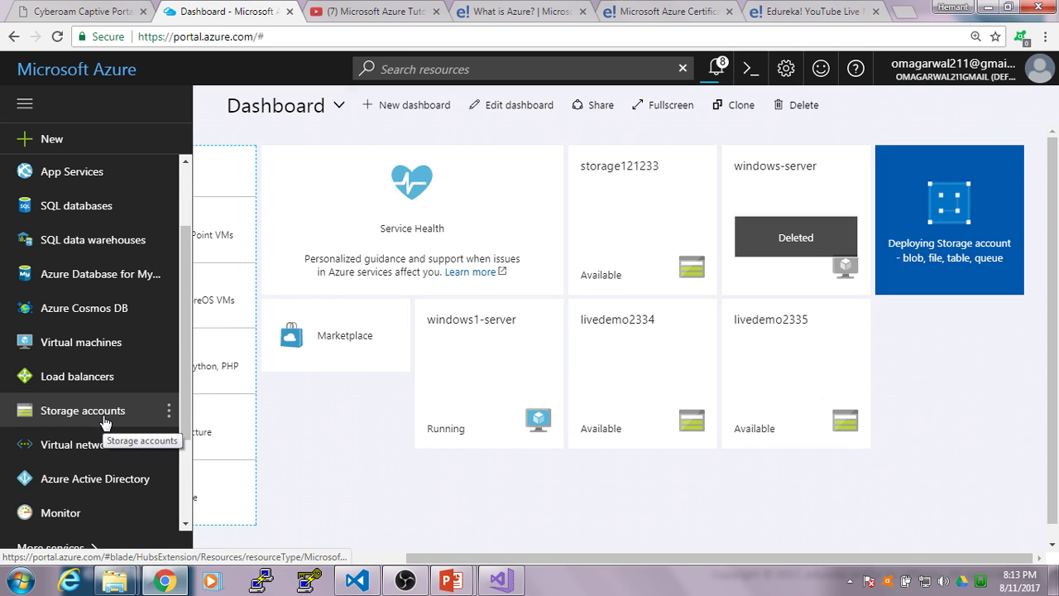
{"action": "mouse_move", "coordinate": [551, 416]}
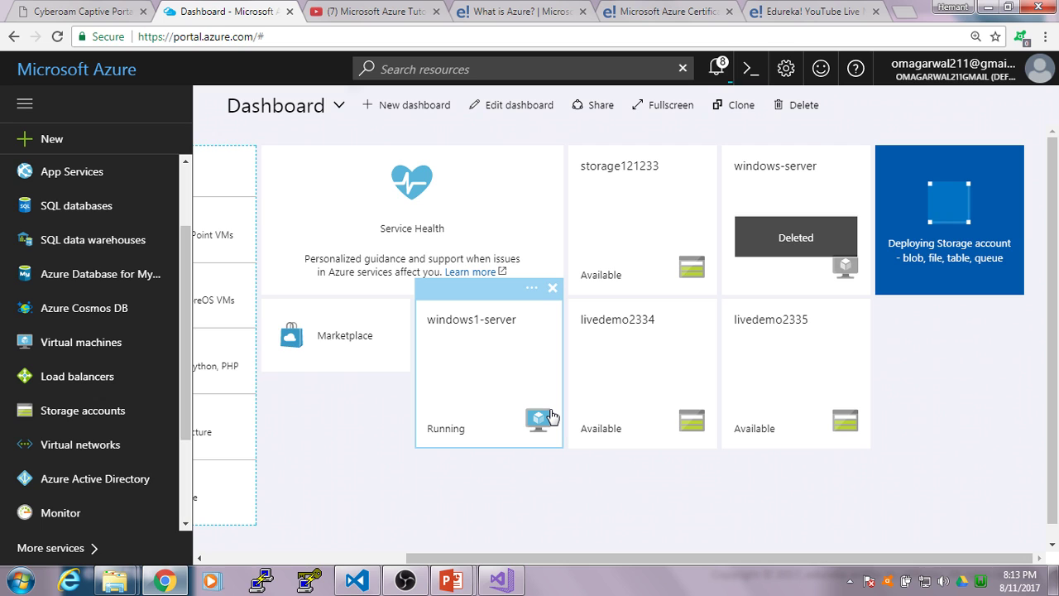
Switch to the PowerPoint slide show and advance to the Components of Azure Storage slide
{"action": "key", "text": "alt+Tab"}
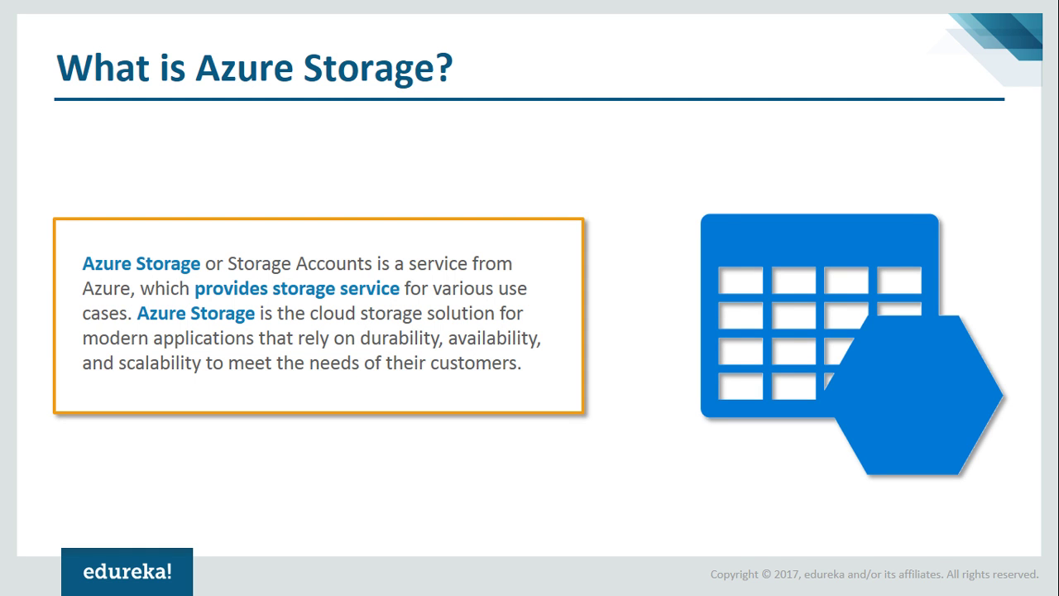
{"action": "key", "text": "Right"}
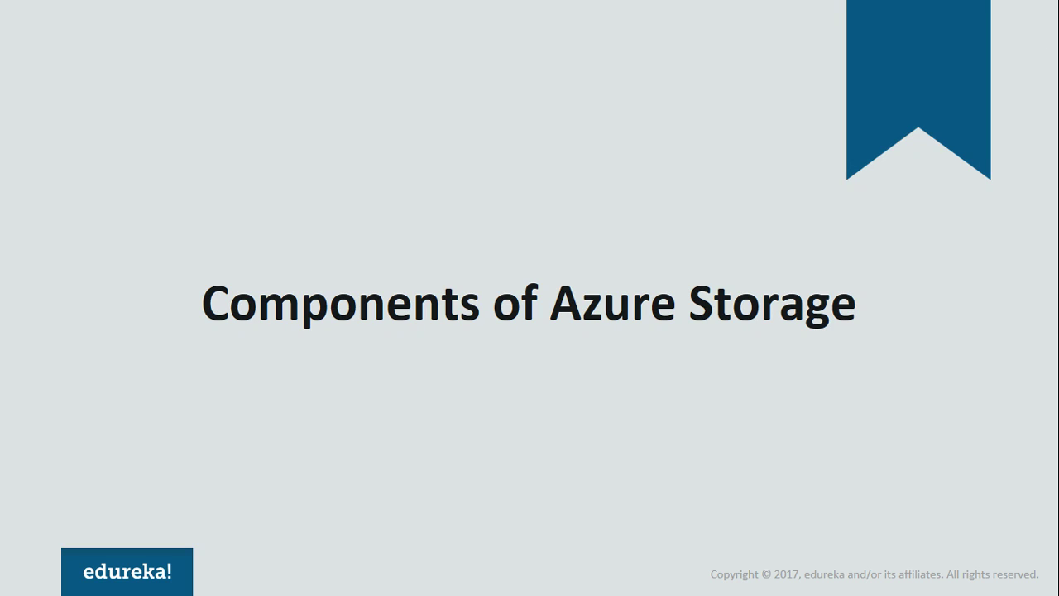
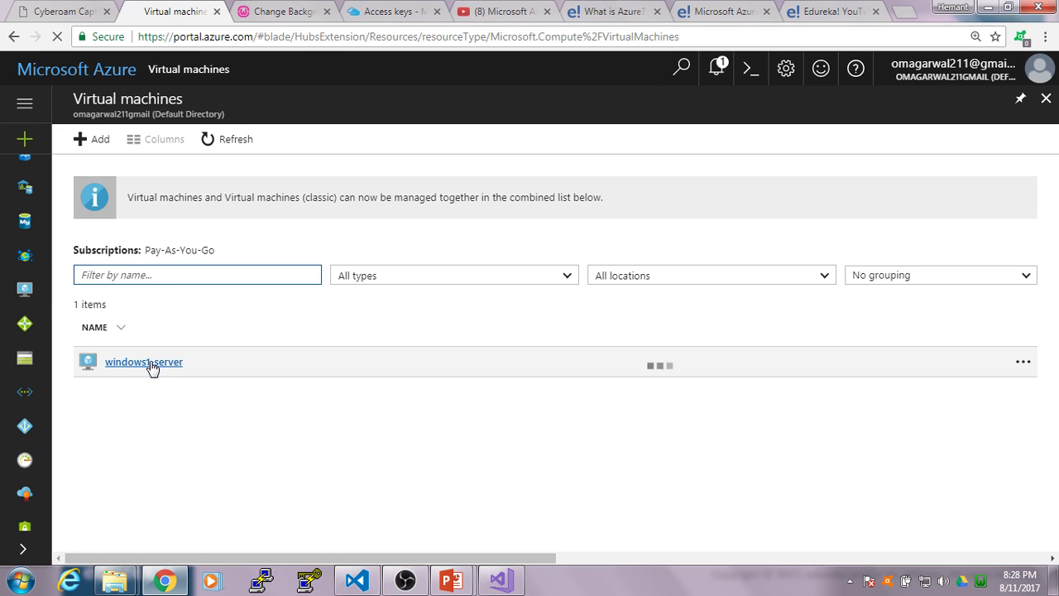
Open the windows1-server virtual machine, download its RDP file and launch the remote desktop connection from it
{"action": "left_click", "coordinate": [152, 365]}
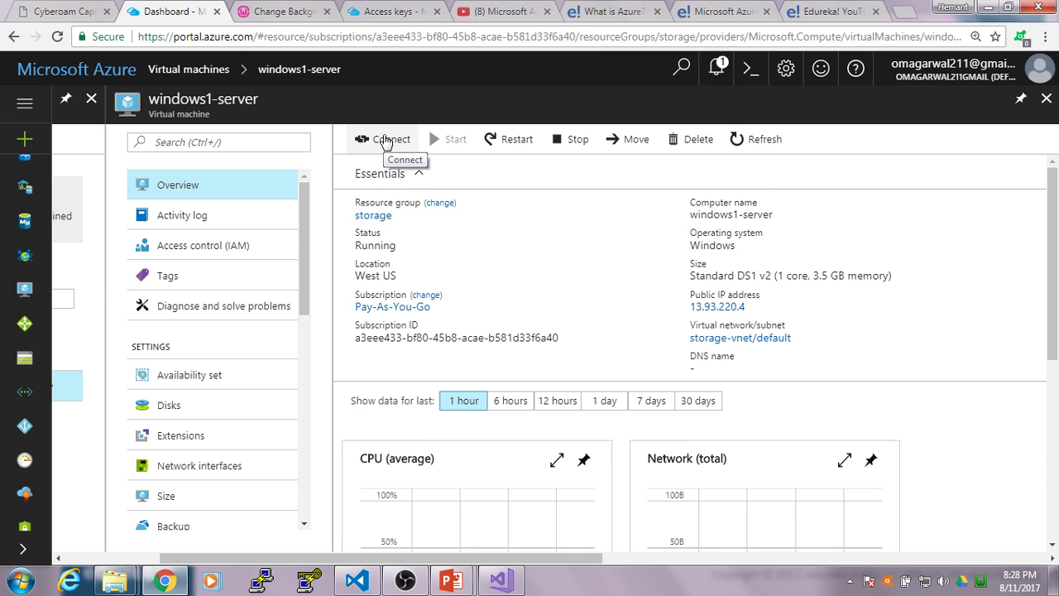
{"action": "left_click", "coordinate": [385, 140]}
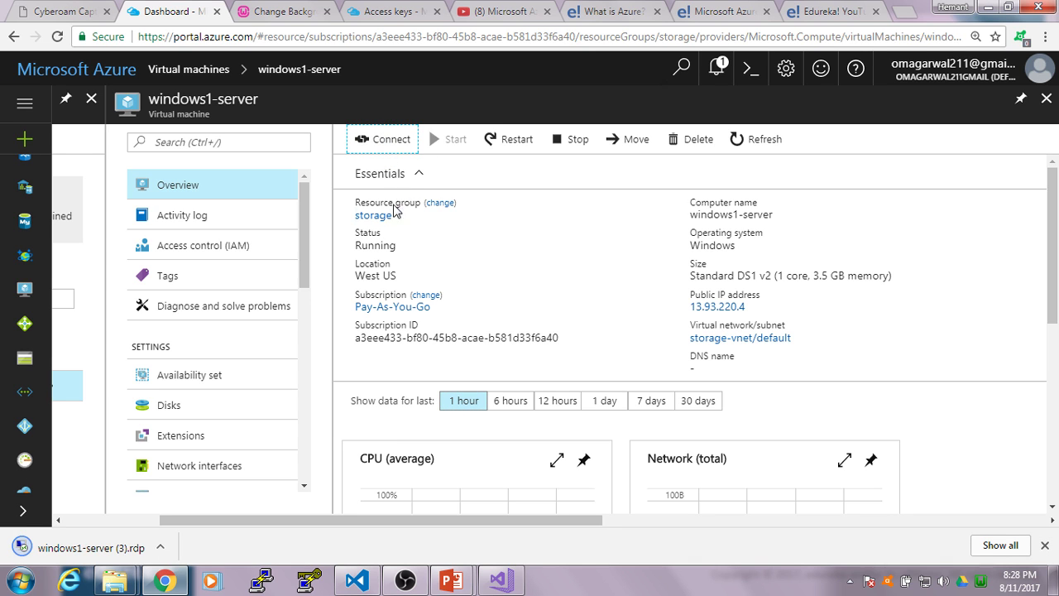
{"action": "left_click", "coordinate": [91, 547]}
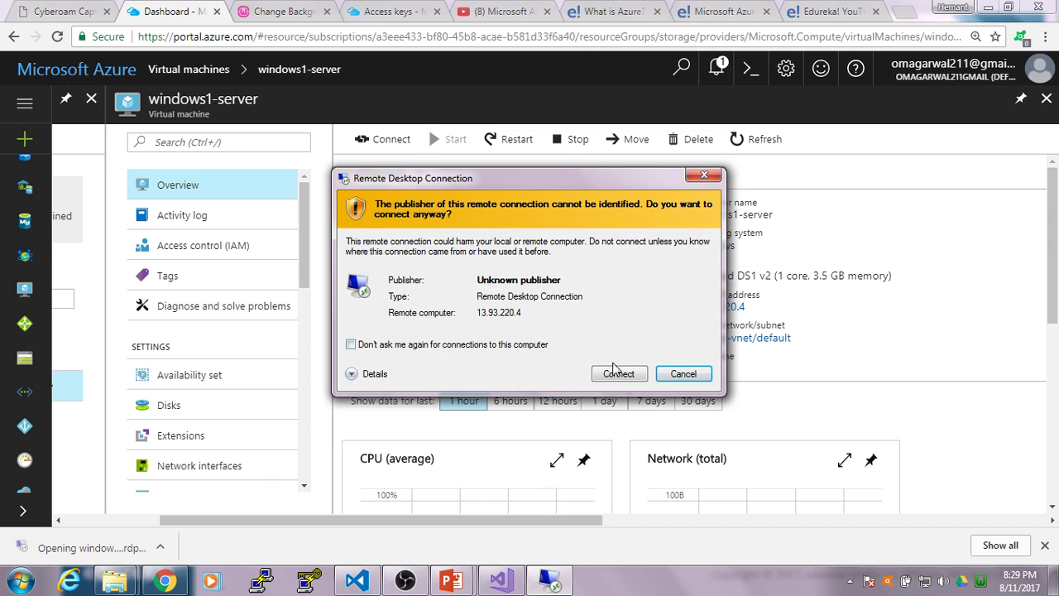
{"action": "left_click", "coordinate": [619, 375]}
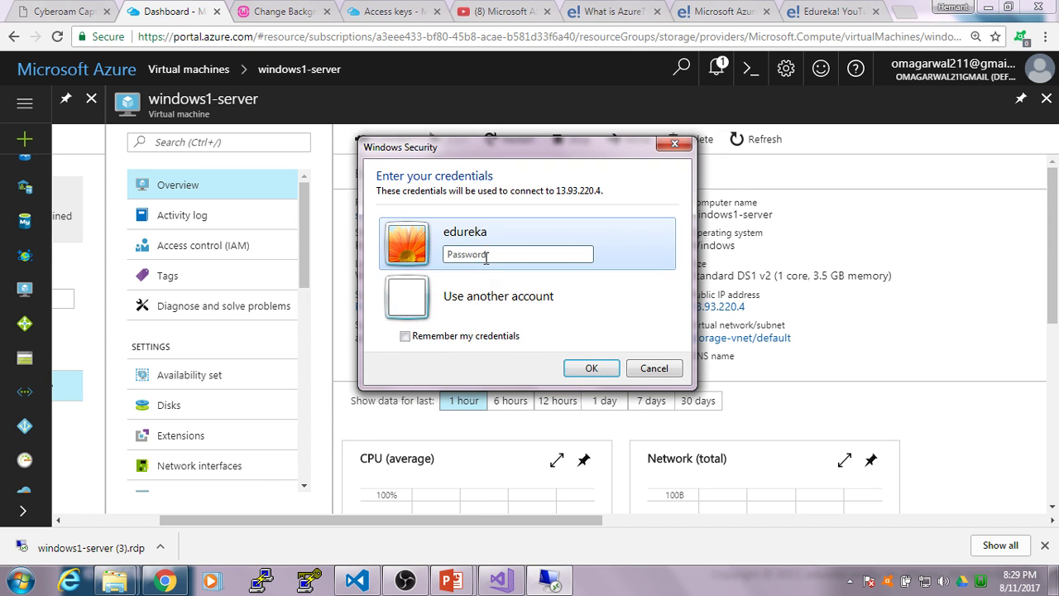
Sign in to windows1-server with the account password and accept connecting despite the certificate errors
{"action": "left_click", "coordinate": [486, 255]}
{"action": "type", "text": "•••"}
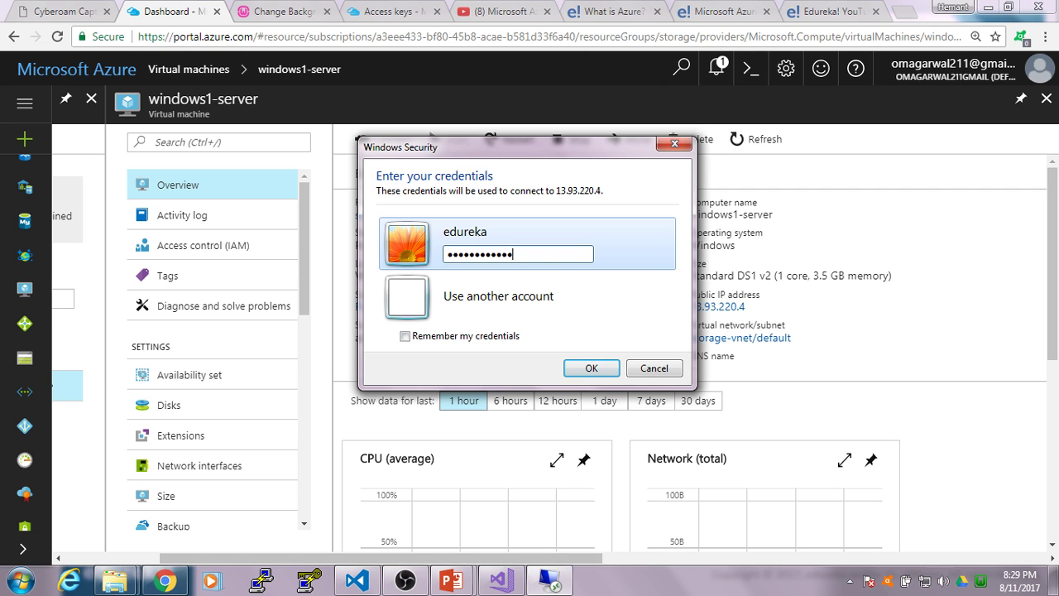
{"action": "left_click", "coordinate": [594, 369]}
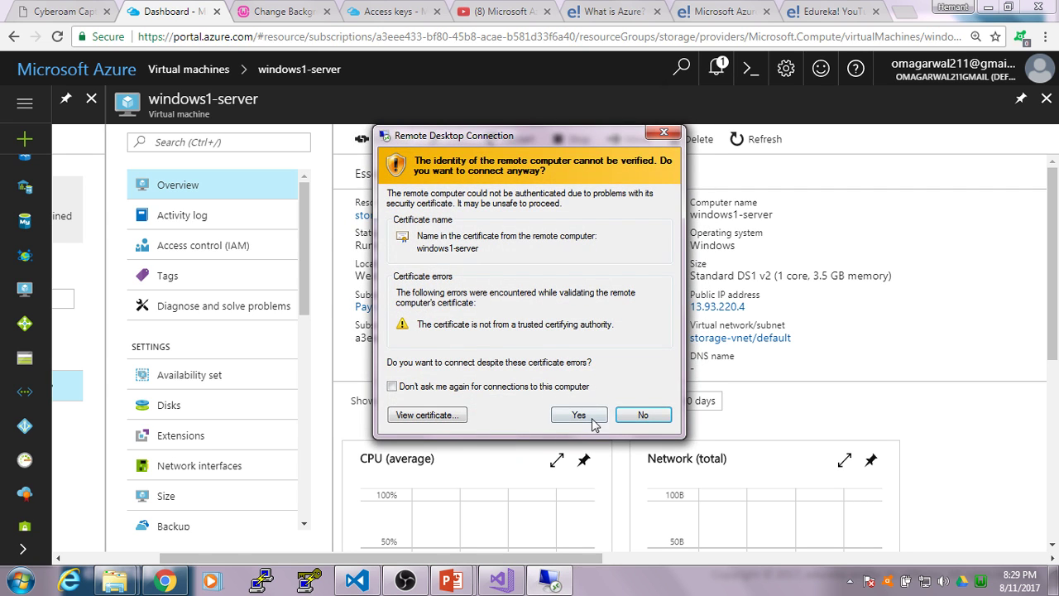
{"action": "left_click", "coordinate": [588, 415]}
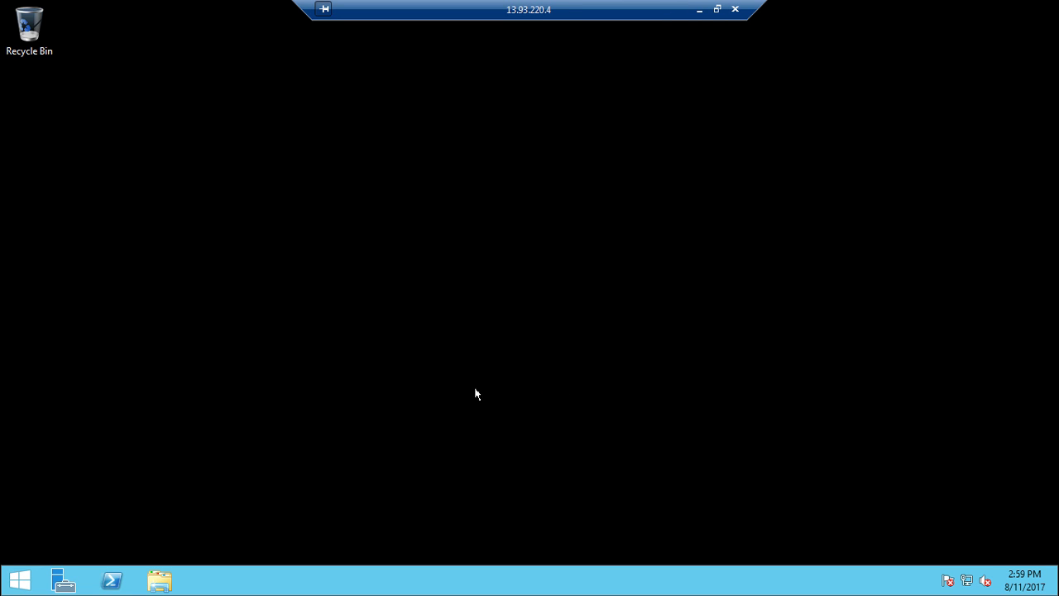
View the drives in This PC on the remote server, then minimize that window and the remote session
{"action": "left_click", "coordinate": [18, 581]}
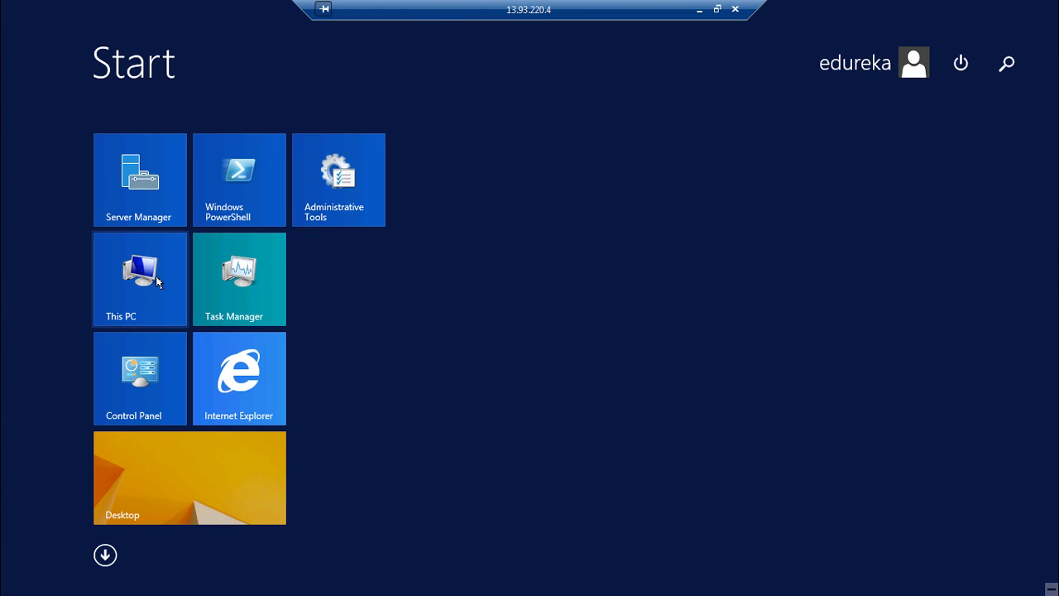
{"action": "left_click", "coordinate": [157, 282]}
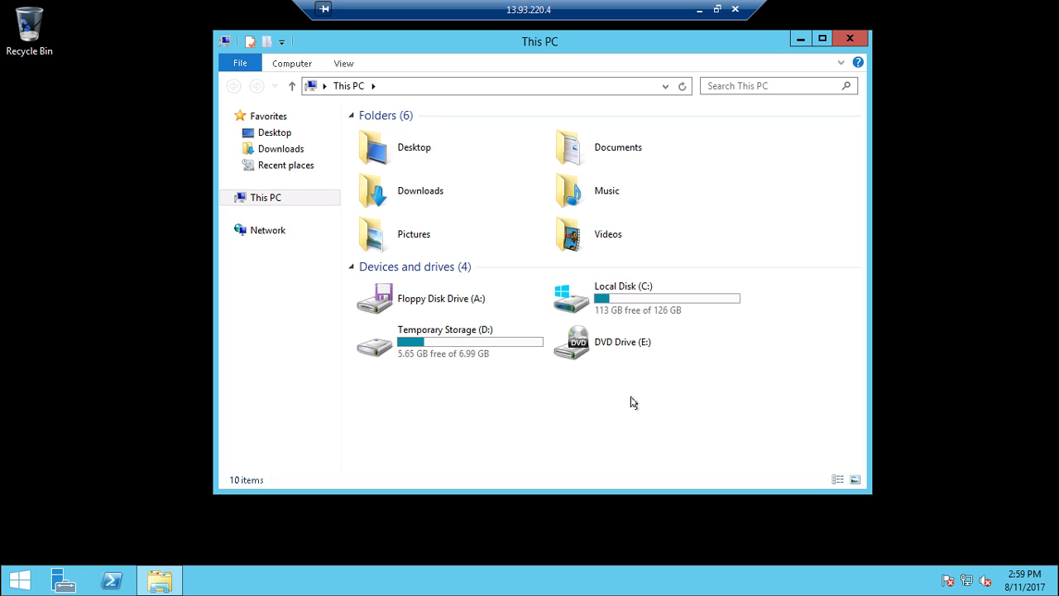
{"action": "left_click", "coordinate": [801, 39]}
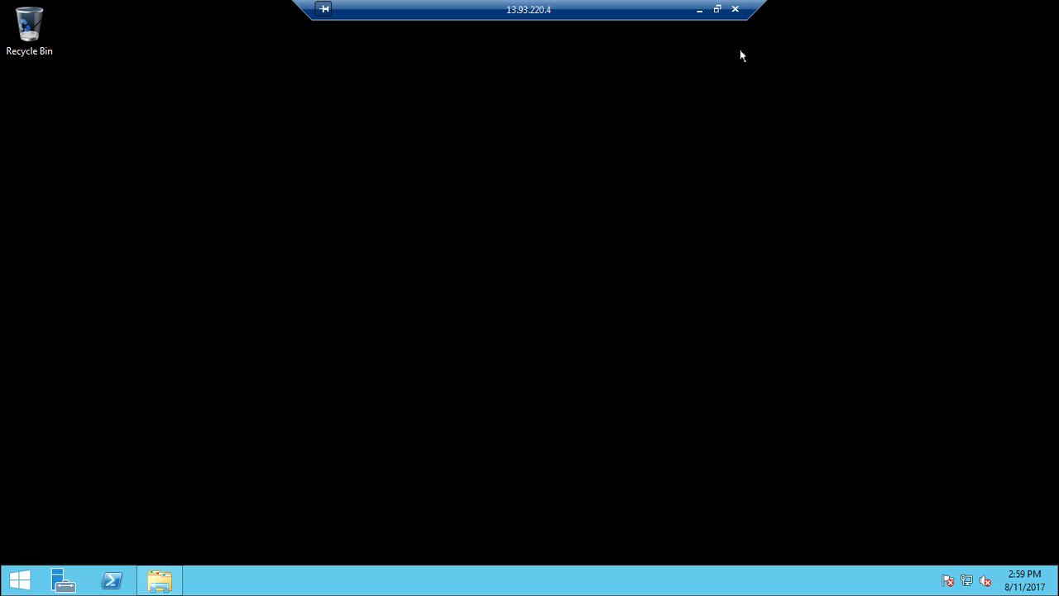
{"action": "left_click", "coordinate": [699, 10]}
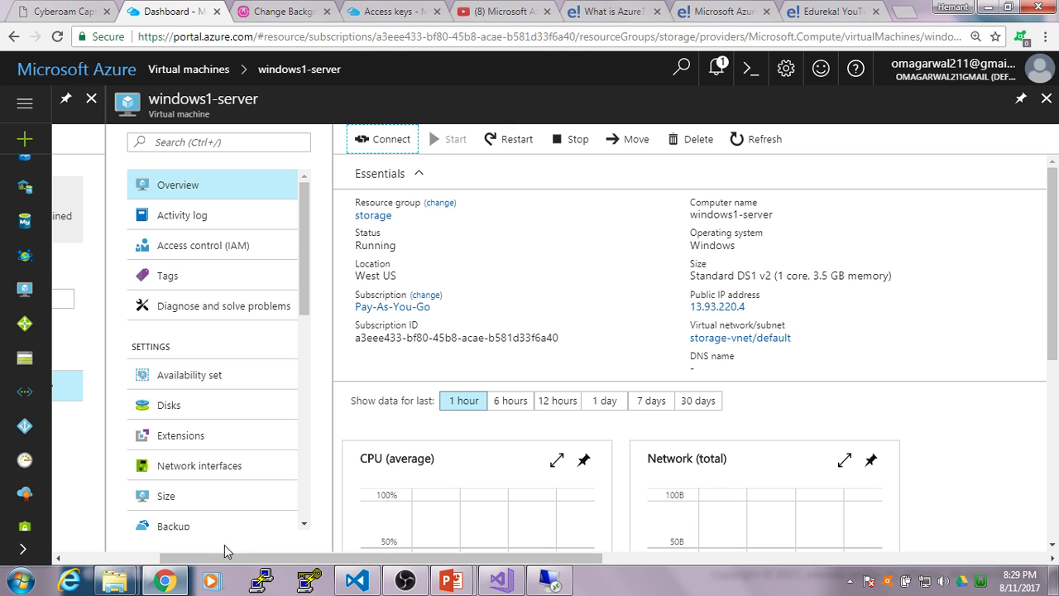
Open the livedemo2336 storage account from the storage accounts list and bring up its Services overview
{"action": "left_click_drag", "start_coordinate": [214, 566], "coordinate": [116, 566]}
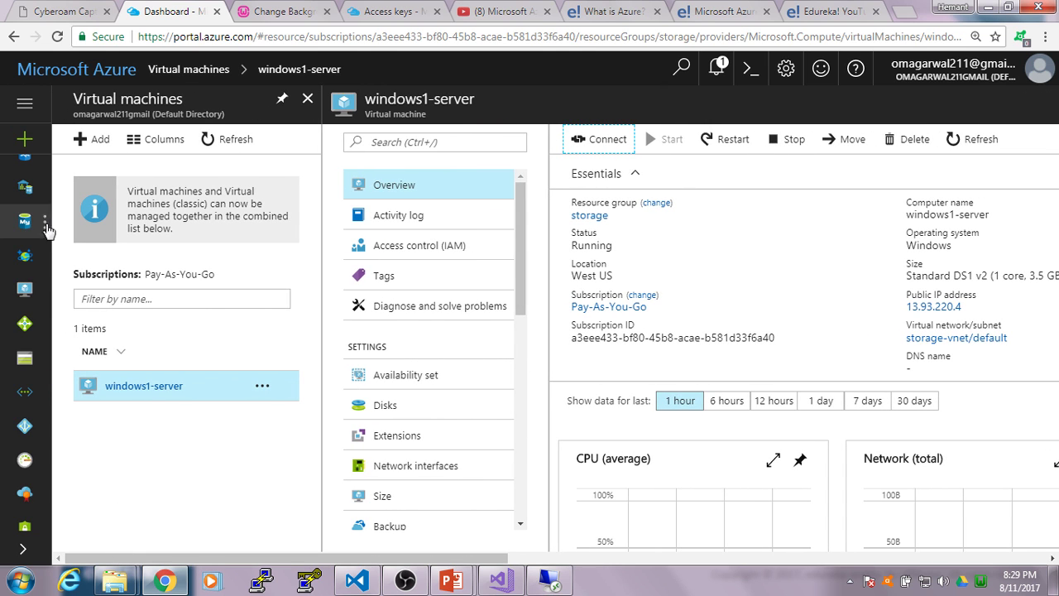
{"action": "left_click", "coordinate": [25, 106]}
{"action": "left_click", "coordinate": [98, 355]}
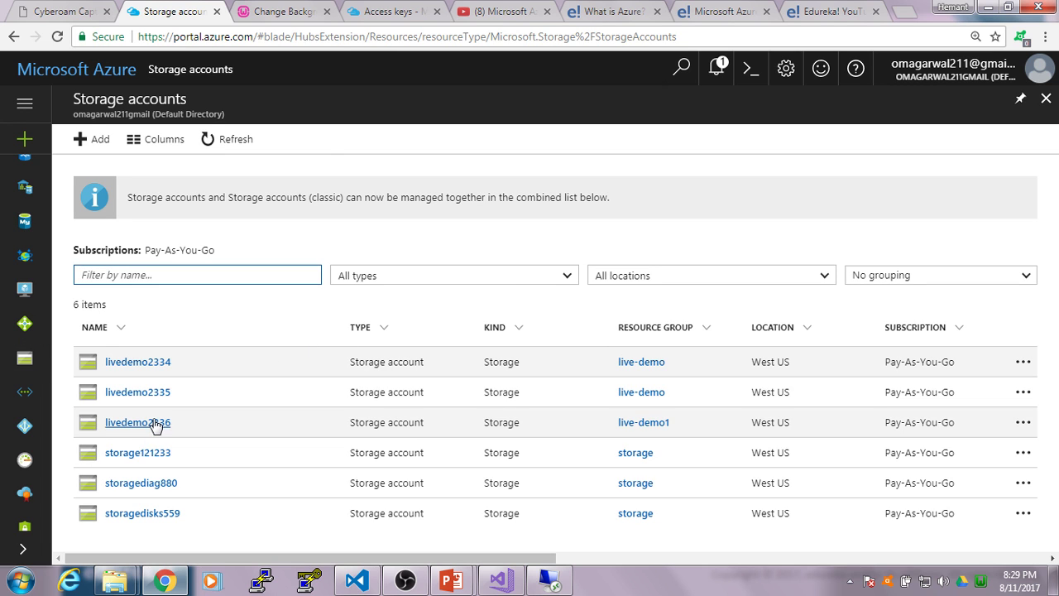
{"action": "left_click", "coordinate": [154, 425]}
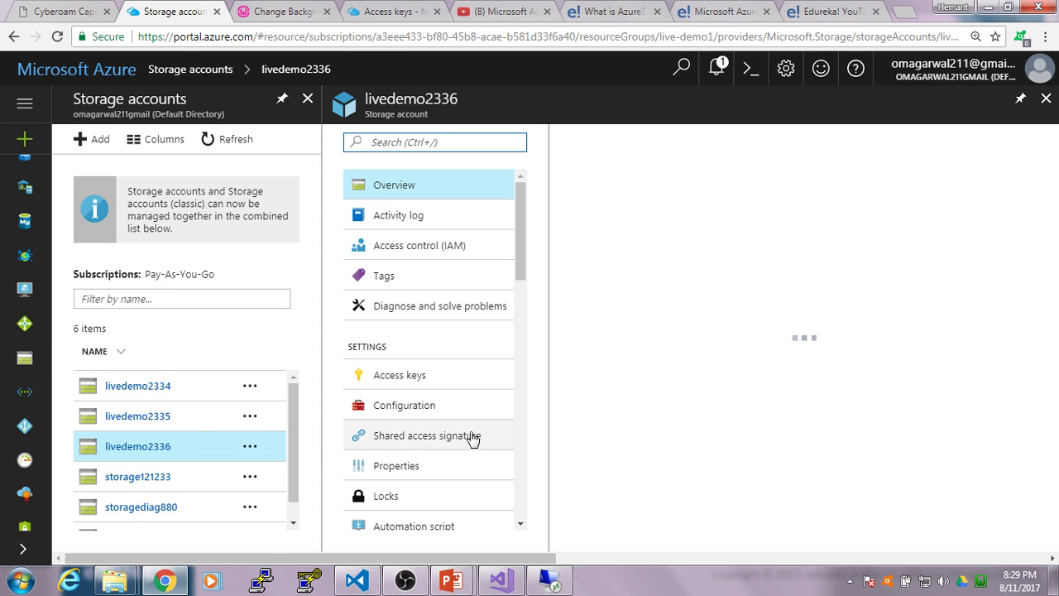
{"action": "scroll", "coordinate": [700, 329], "scroll_direction": "down", "scroll_amount": 4}
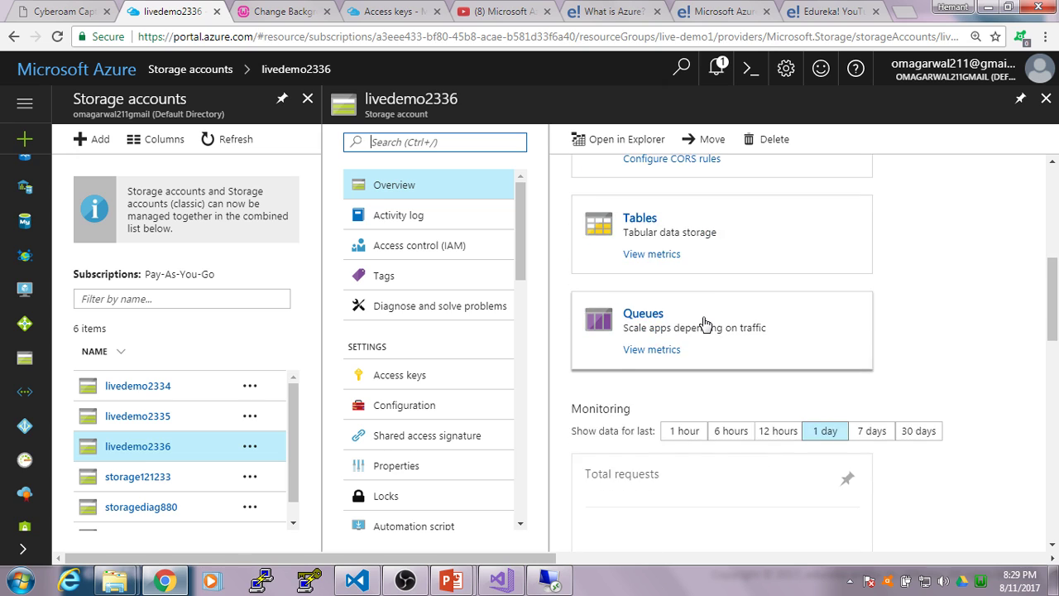
{"action": "scroll", "coordinate": [706, 333], "scroll_direction": "up", "scroll_amount": 4}
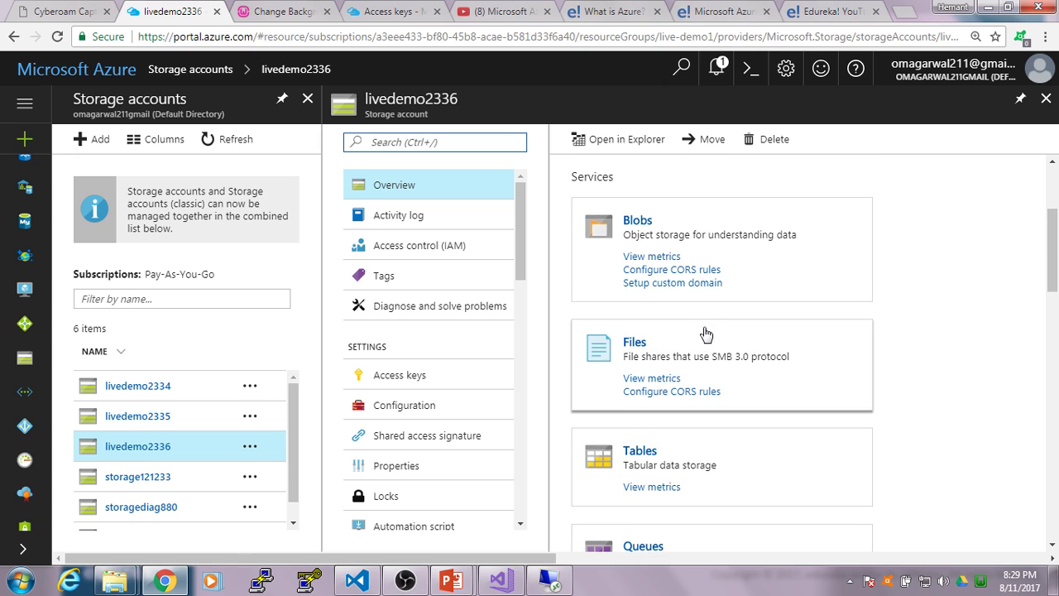
Create a file share named mydrive with a 100 GB quota in the storage account's Files service
{"action": "left_click", "coordinate": [637, 343]}
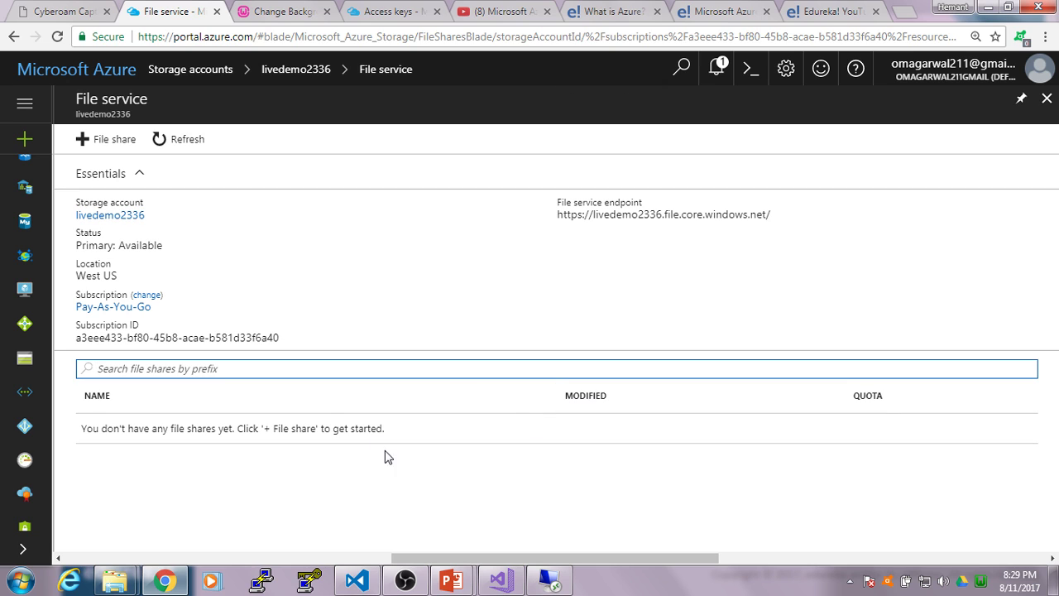
{"action": "left_click", "coordinate": [106, 143]}
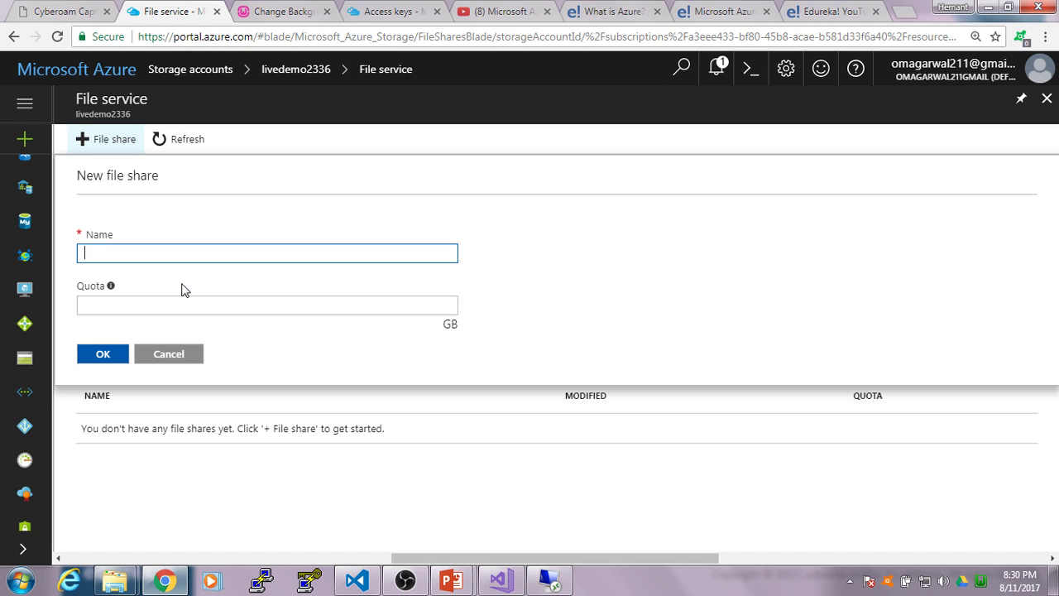
{"action": "type", "text": "mydrive"}
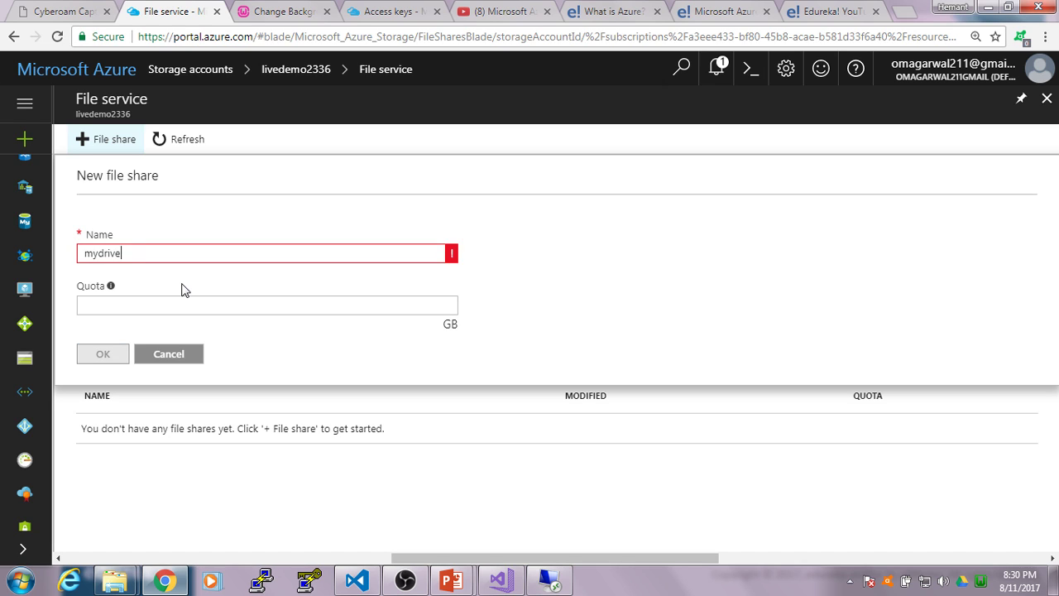
{"action": "left_click", "coordinate": [121, 306]}
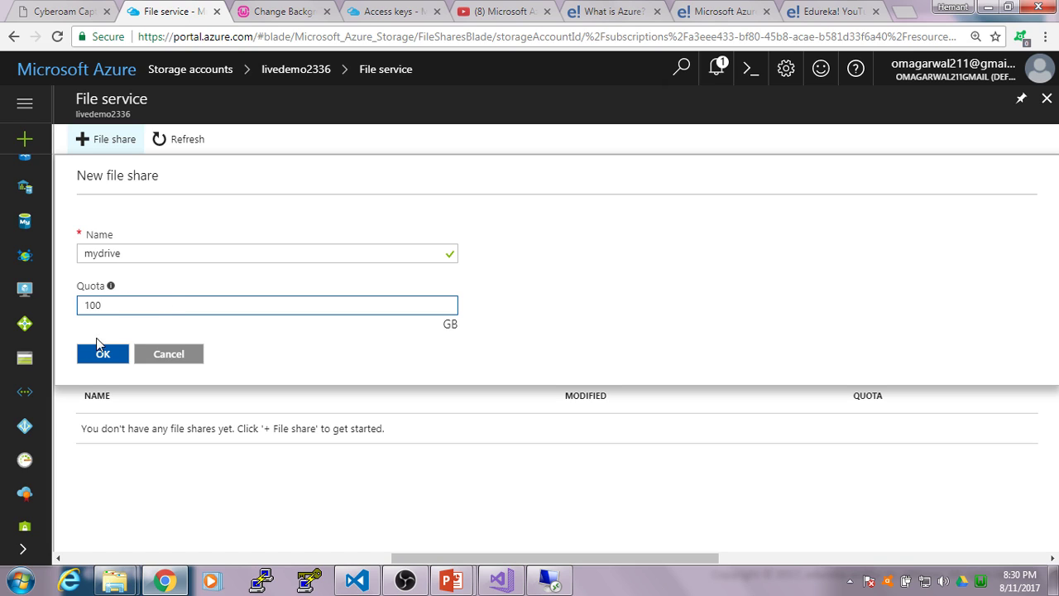
{"action": "left_click", "coordinate": [100, 356]}
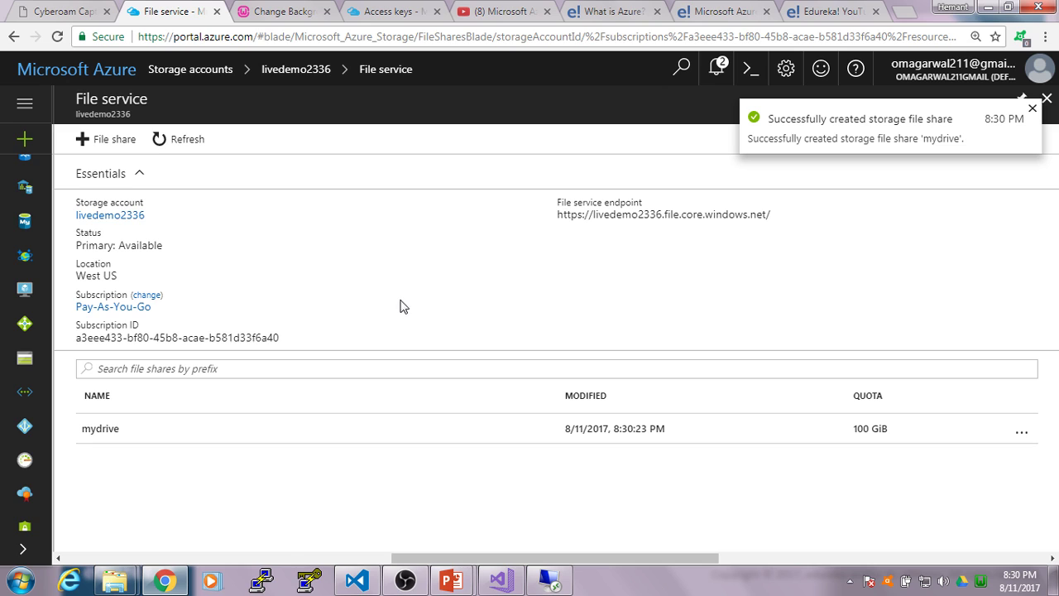
Copy the Windows connection command of the mydrive share, including its account key, and paste it into a new Notepad document
{"action": "left_click", "coordinate": [158, 432]}
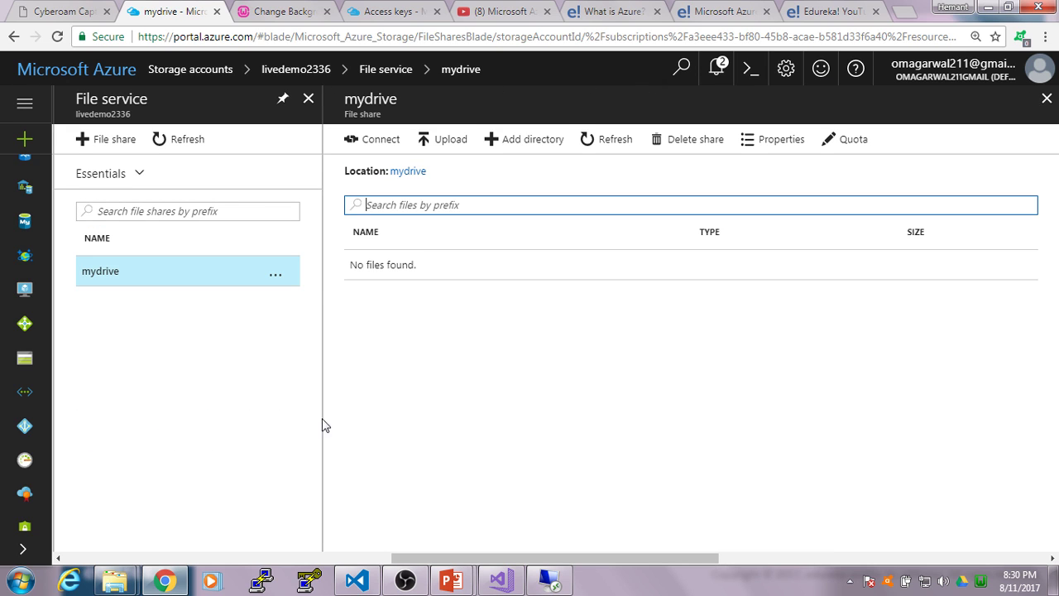
{"action": "left_click", "coordinate": [382, 142]}
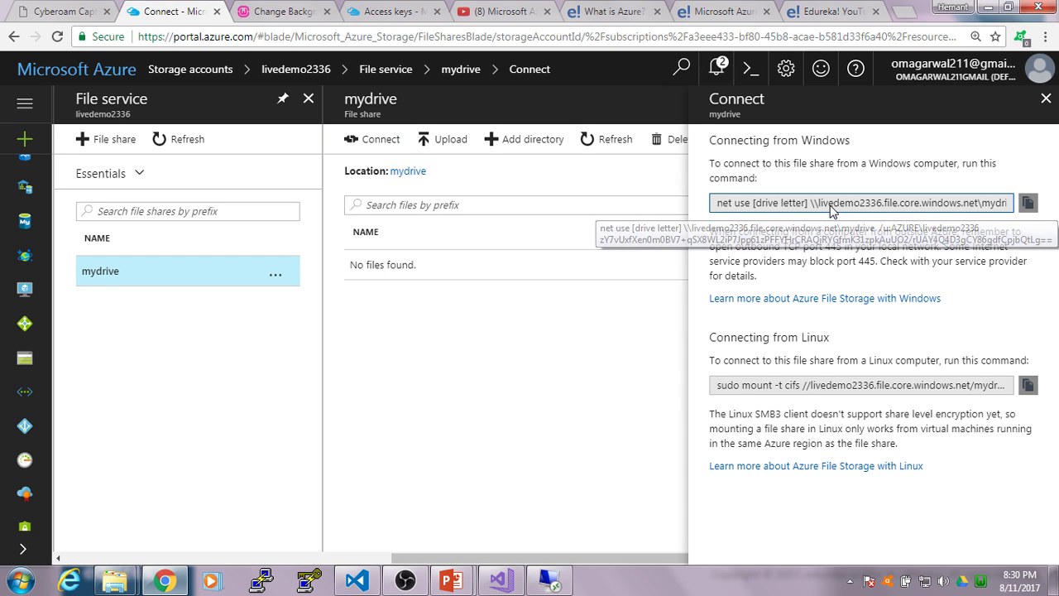
{"action": "left_click", "coordinate": [1028, 203]}
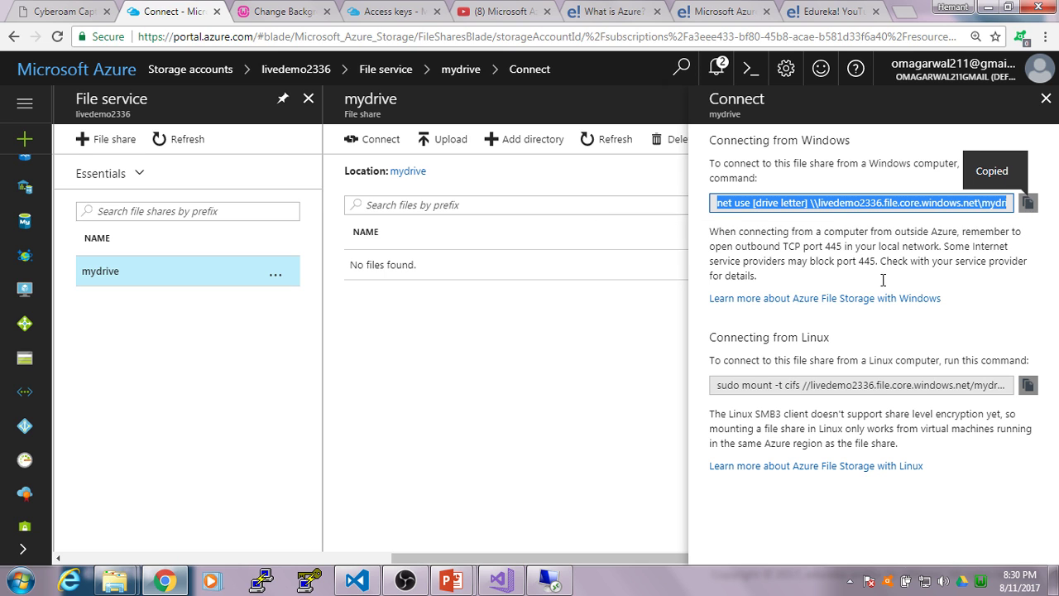
{"action": "left_click", "coordinate": [22, 579]}
{"action": "left_click", "coordinate": [126, 165]}
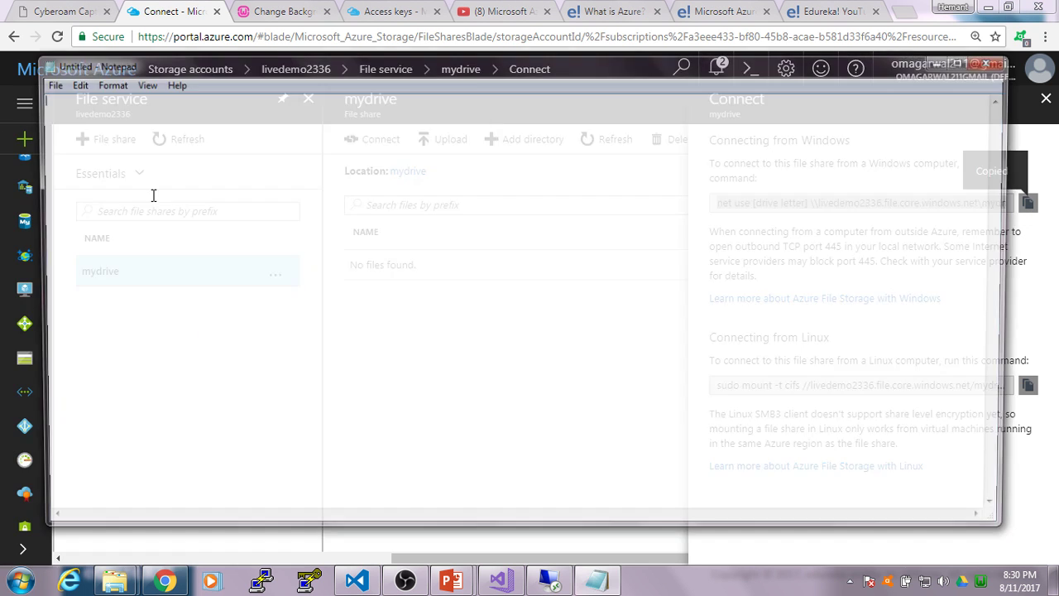
{"action": "key", "text": "ctrl+v"}
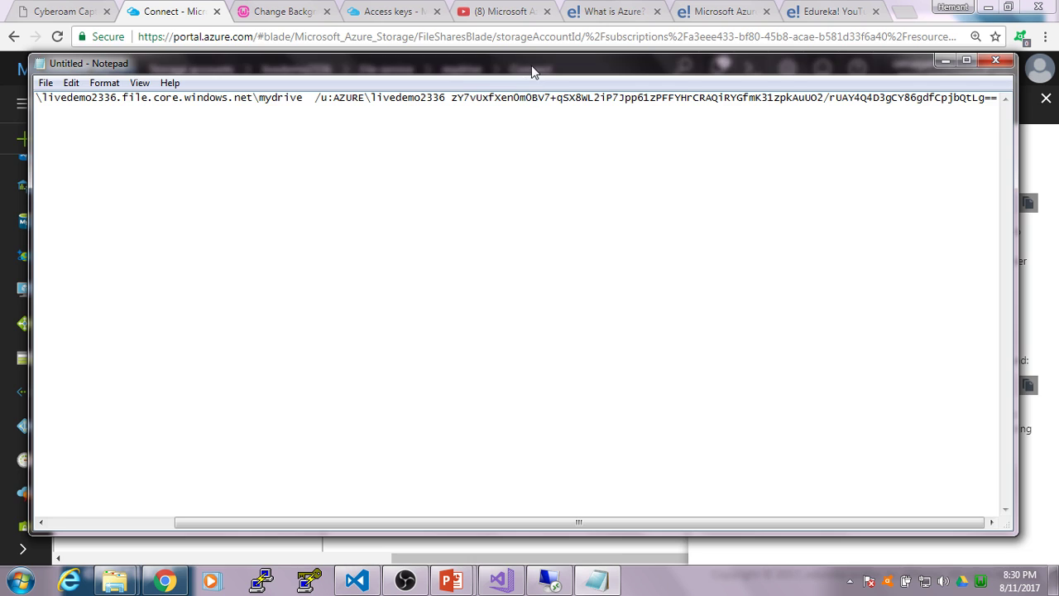
{"action": "left_click_drag", "start_coordinate": [533, 72], "coordinate": [562, 104]}
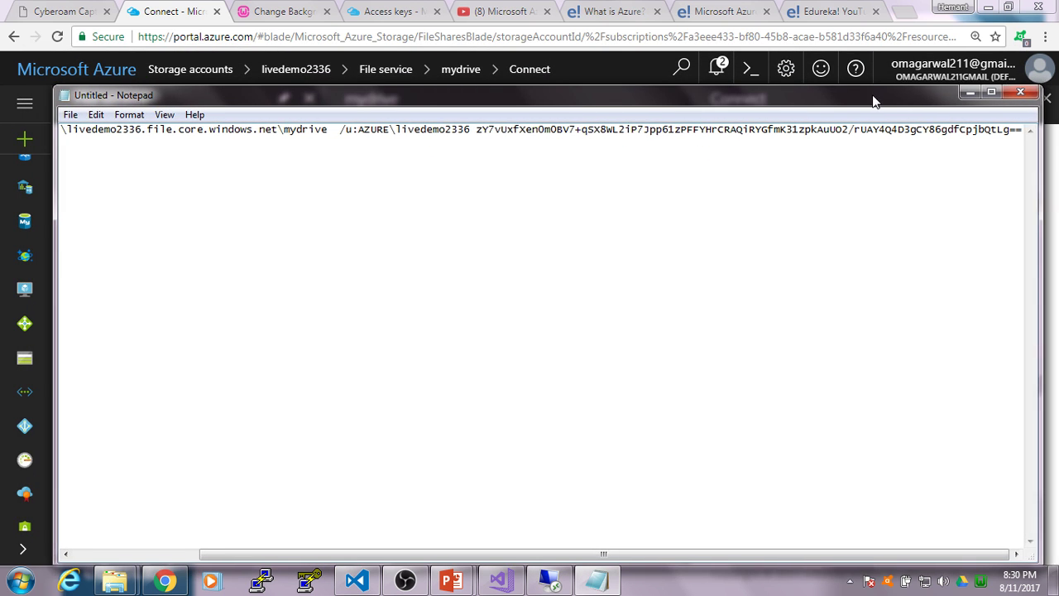
{"action": "left_click_drag", "start_coordinate": [879, 97], "coordinate": [863, 83]}
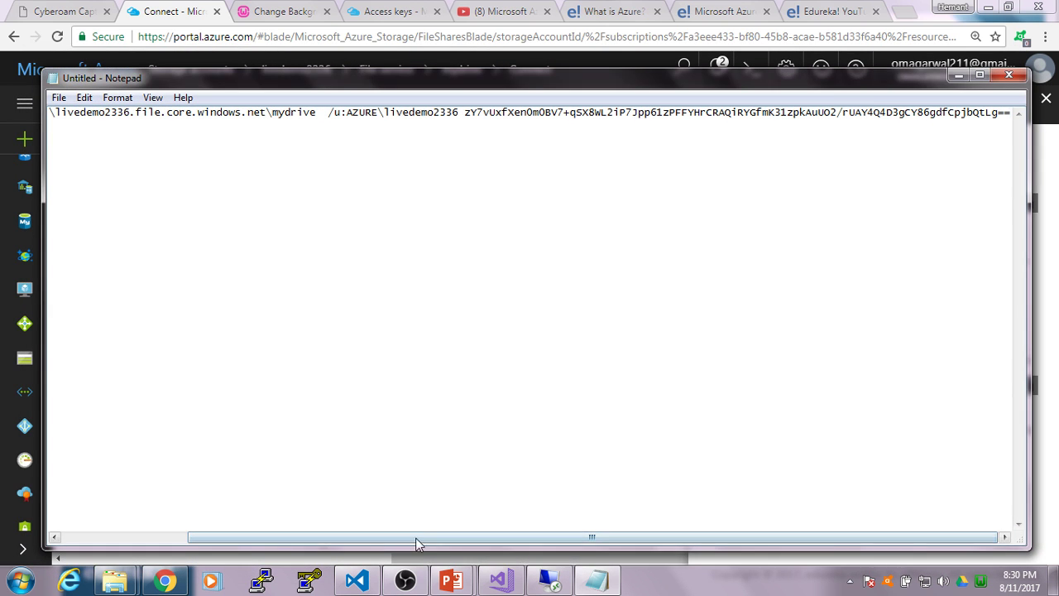
Examine the share path, the user name and the account key in the pasted net use command
{"action": "left_click_drag", "start_coordinate": [420, 537], "coordinate": [286, 537]}
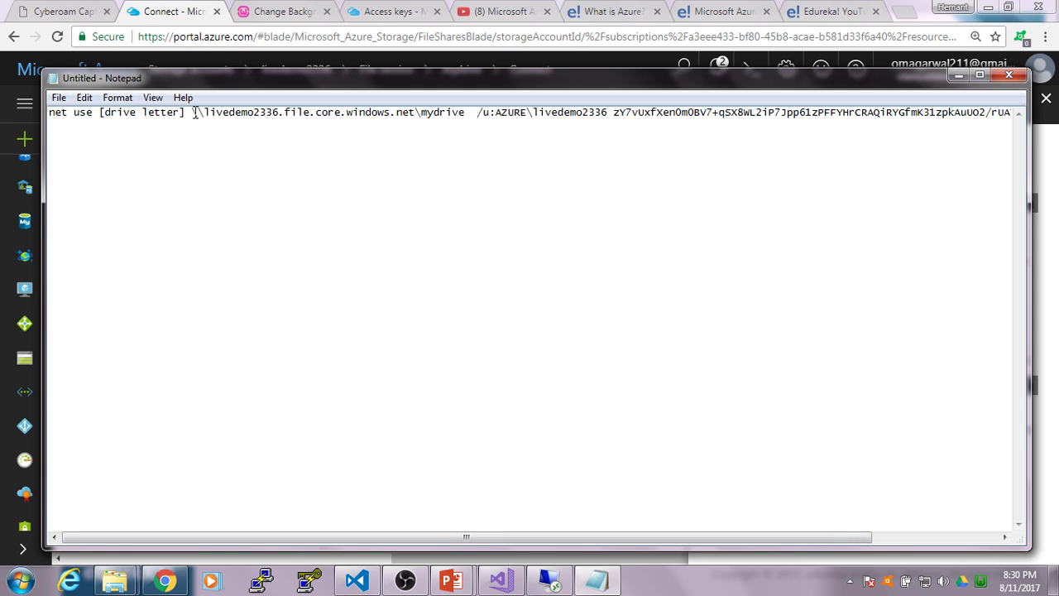
{"action": "left_click_drag", "start_coordinate": [193, 112], "coordinate": [469, 113]}
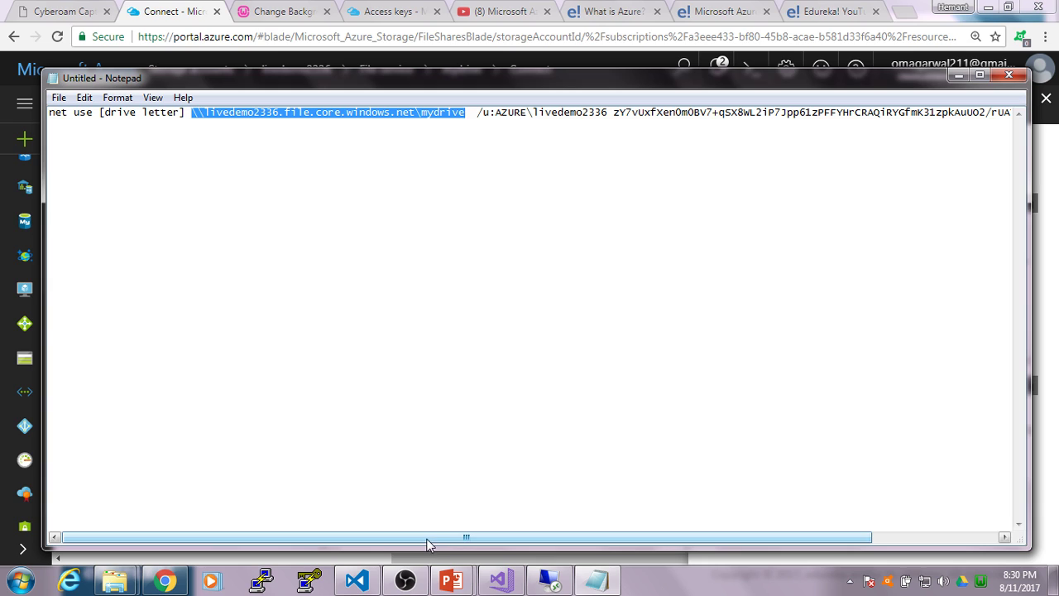
{"action": "left_click_drag", "start_coordinate": [428, 544], "coordinate": [470, 542]}
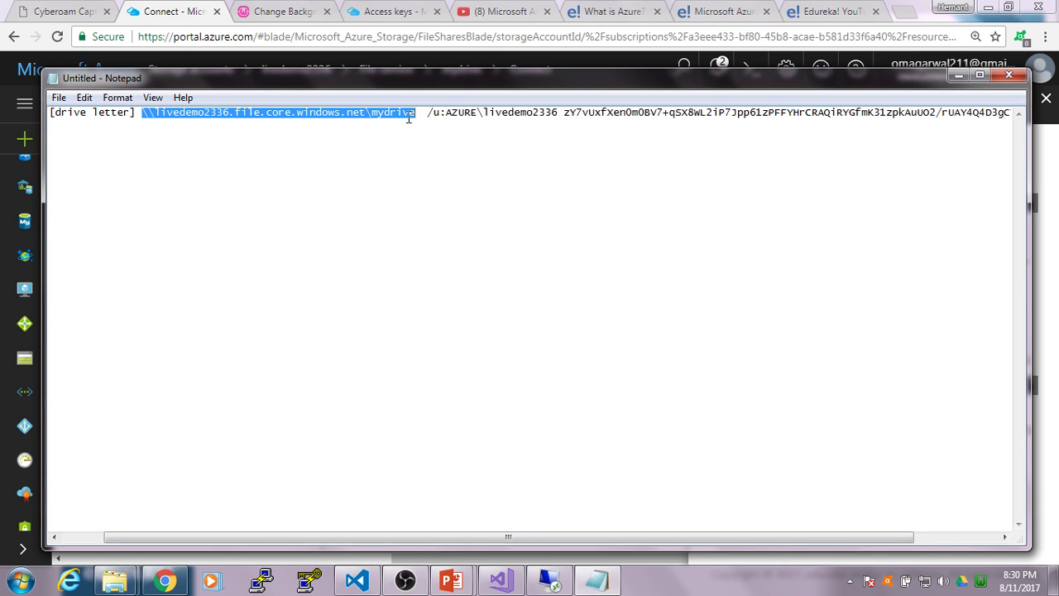
{"action": "left_click_drag", "start_coordinate": [446, 113], "coordinate": [548, 116]}
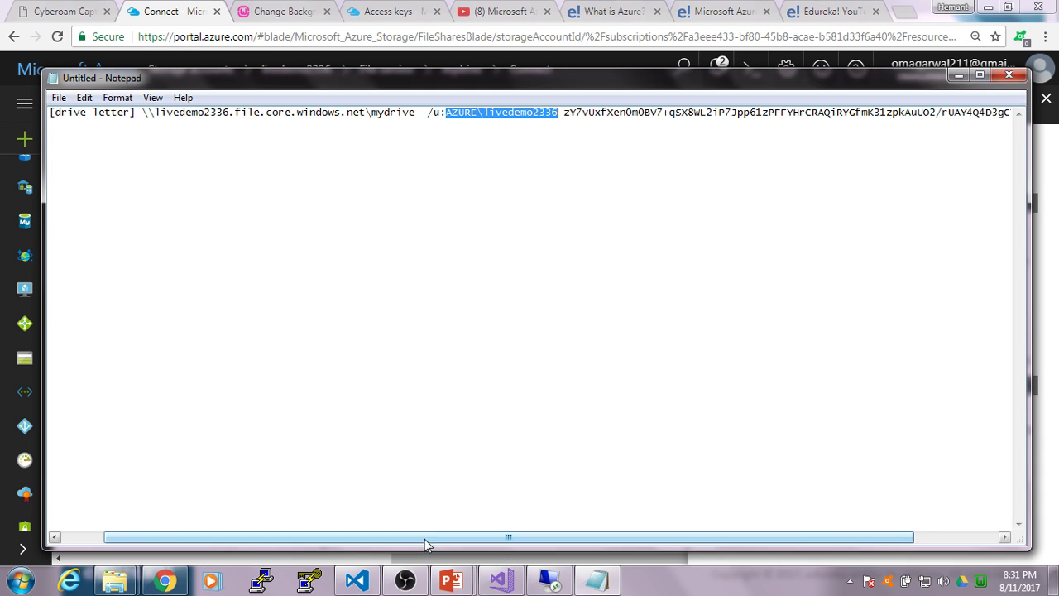
{"action": "left_click_drag", "start_coordinate": [425, 544], "coordinate": [508, 541]}
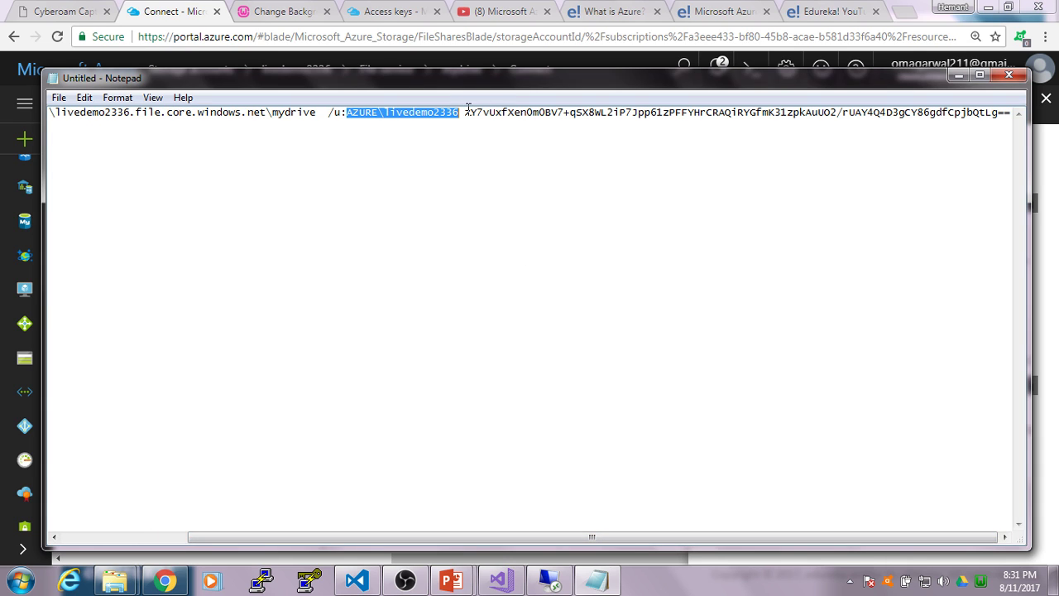
{"action": "left_click_drag", "start_coordinate": [466, 113], "coordinate": [1011, 116]}
{"action": "left_click_drag", "start_coordinate": [467, 540], "coordinate": [341, 538]}
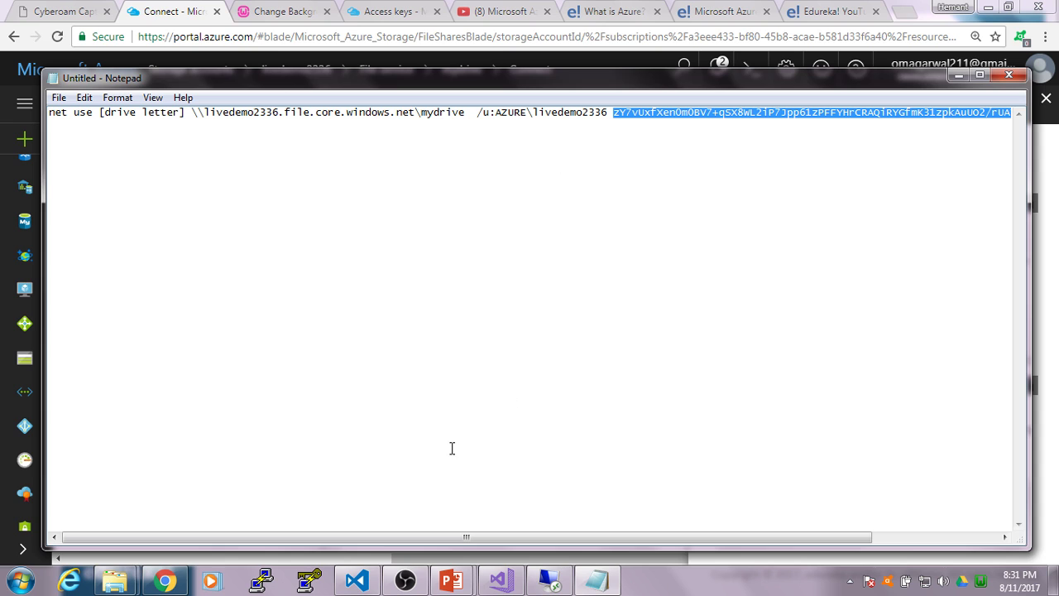
Switch to the remote desktop session, start mapping a network drive from This PC and choose drive letter K:
{"action": "left_click", "coordinate": [549, 582]}
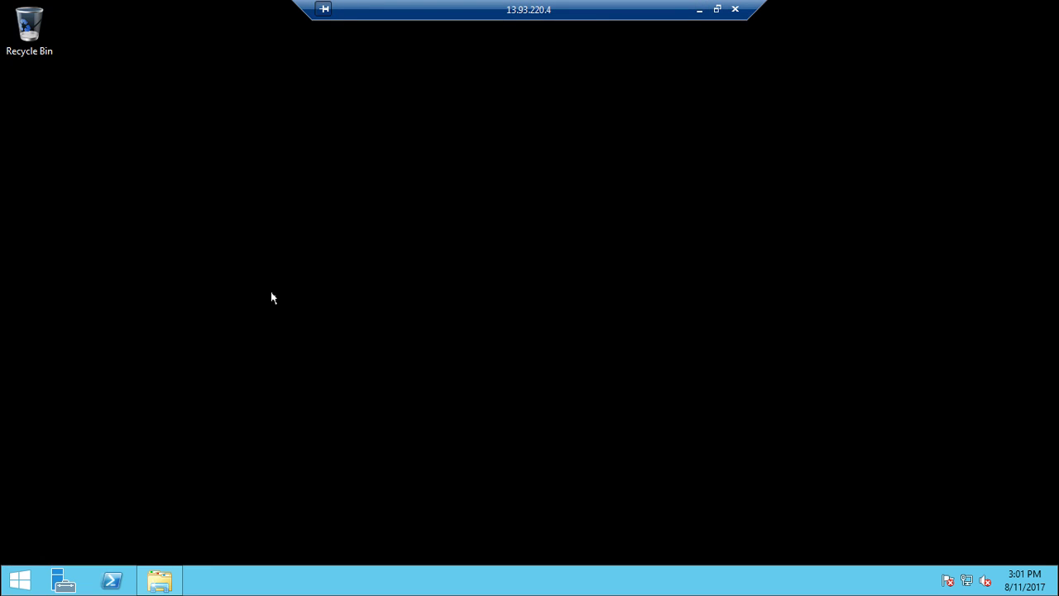
{"action": "left_click", "coordinate": [10, 580]}
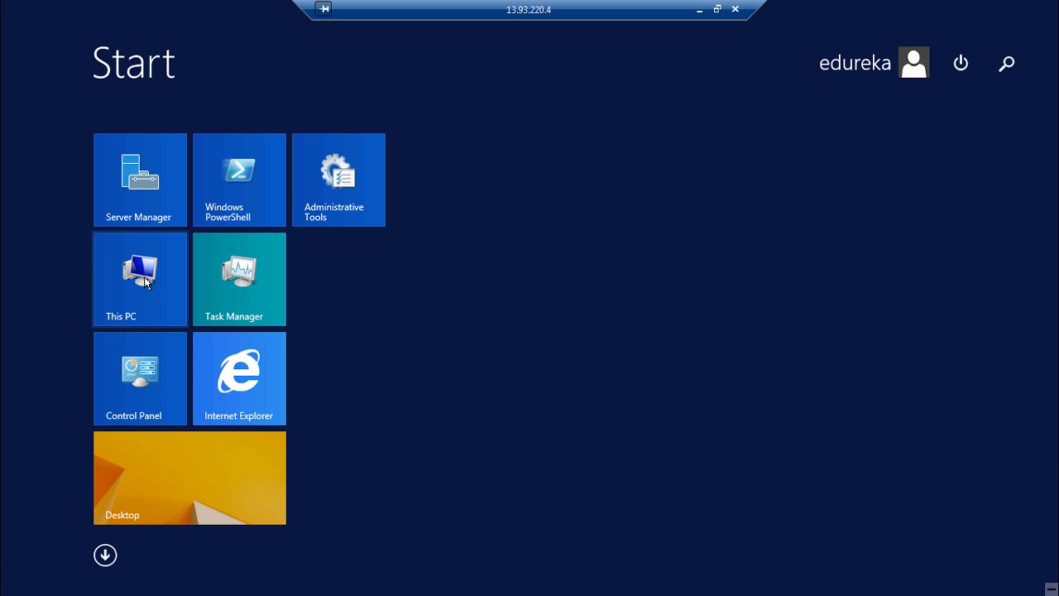
{"action": "right_click", "coordinate": [146, 283]}
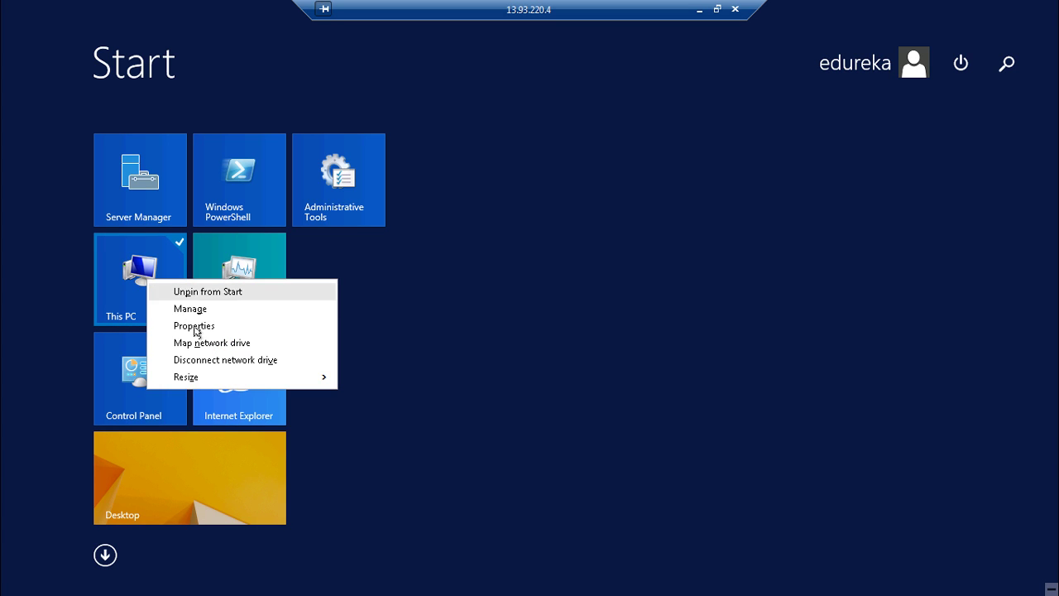
{"action": "left_click", "coordinate": [199, 343]}
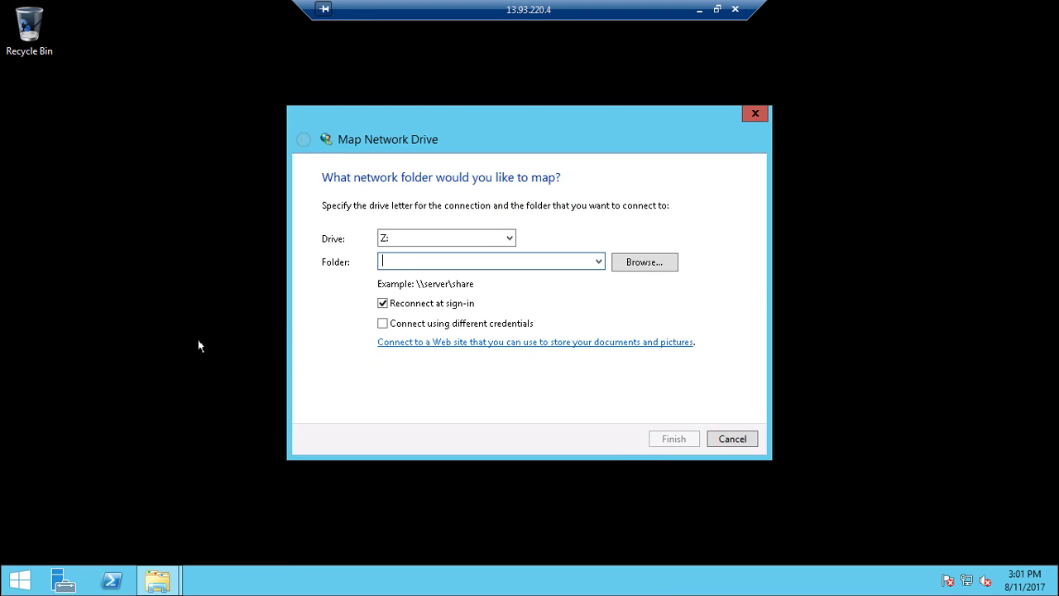
{"action": "left_click", "coordinate": [464, 241]}
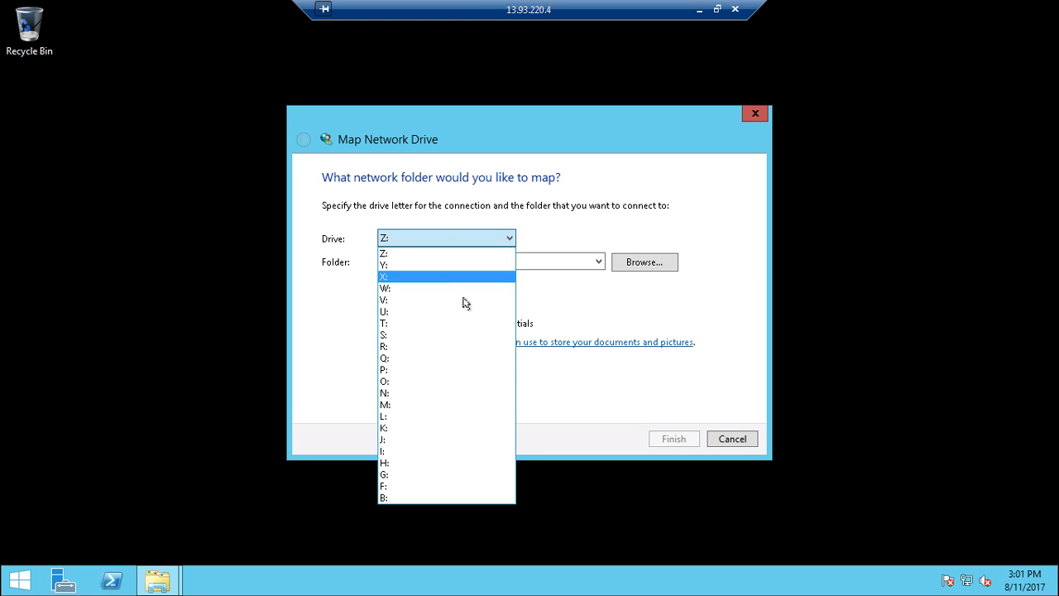
{"action": "left_click", "coordinate": [416, 428]}
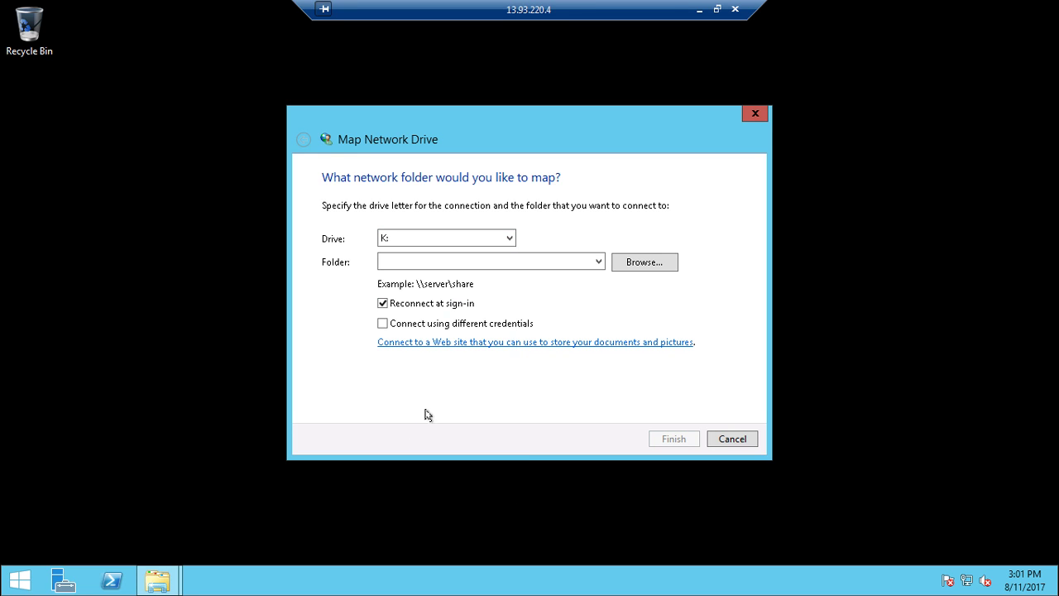
{"action": "left_click", "coordinate": [430, 263]}
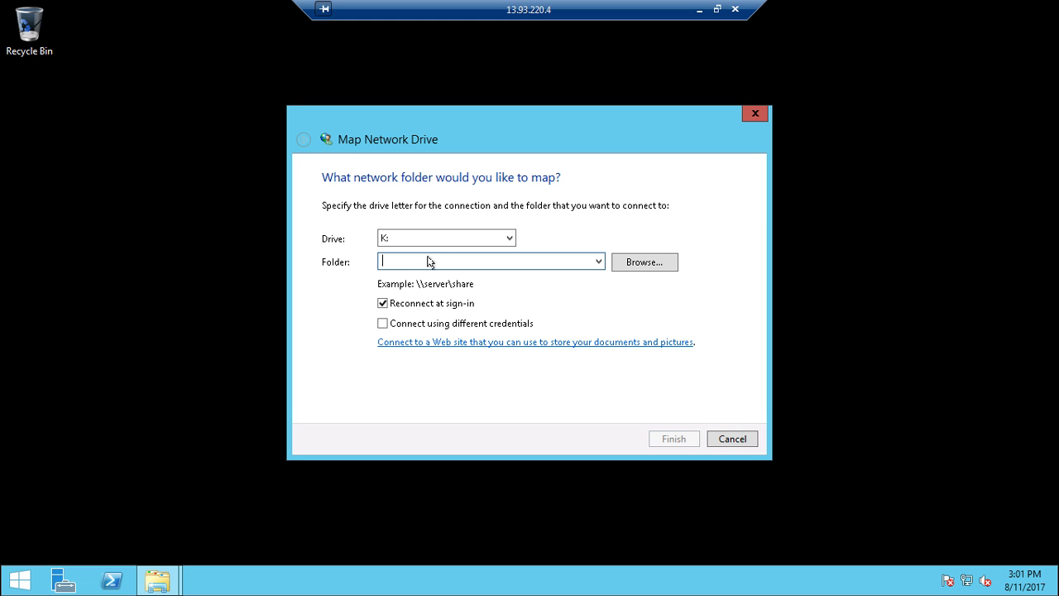
Copy the share path \\livedemo2336.file.core.windows.net\mydrive from the Notepad command into the drive mapping's Folder field and submit the mapping
{"action": "left_click", "coordinate": [700, 10]}
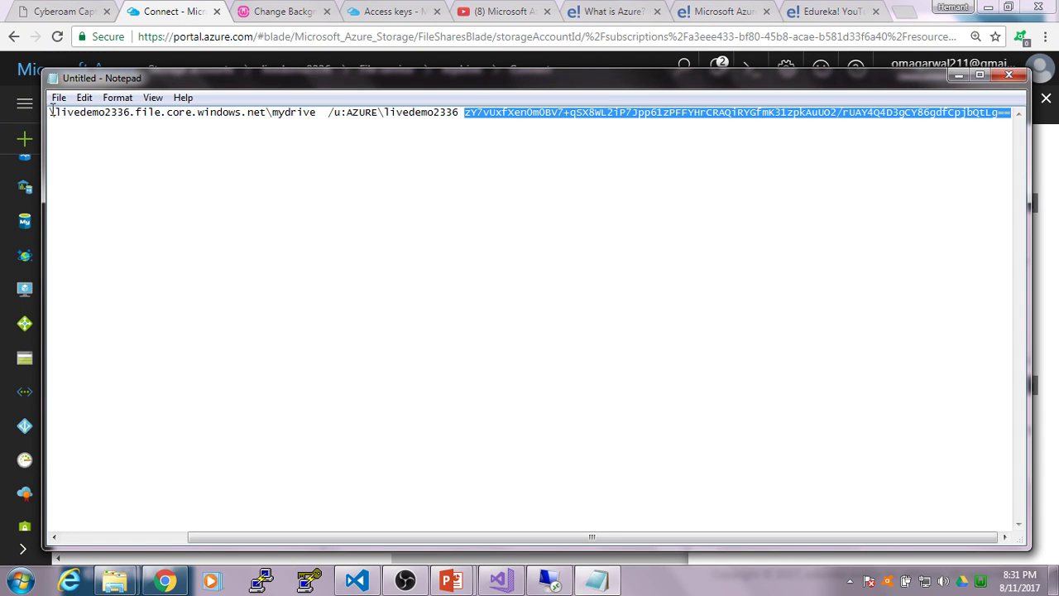
{"action": "left_click_drag", "start_coordinate": [326, 540], "coordinate": [227, 539]}
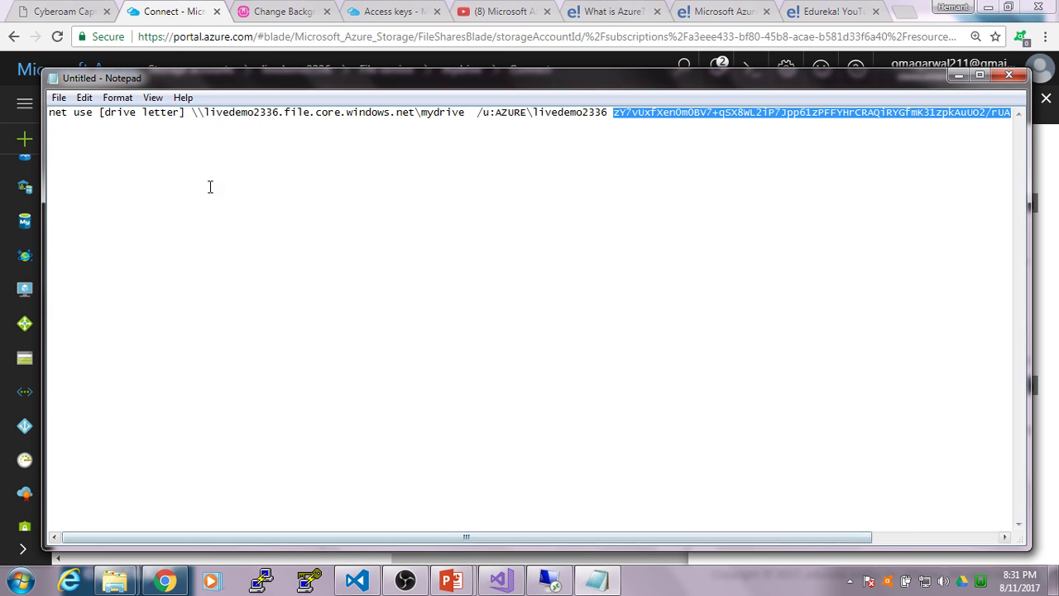
{"action": "left_click_drag", "start_coordinate": [194, 112], "coordinate": [466, 114]}
{"action": "key", "text": "ctrl+c"}
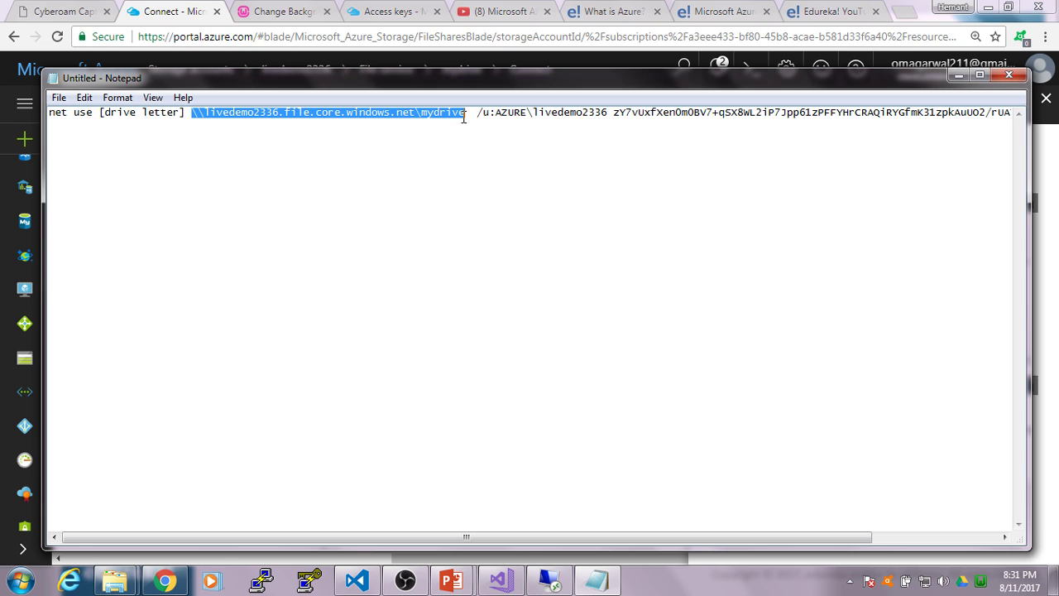
{"action": "key", "text": "alt+Tab"}
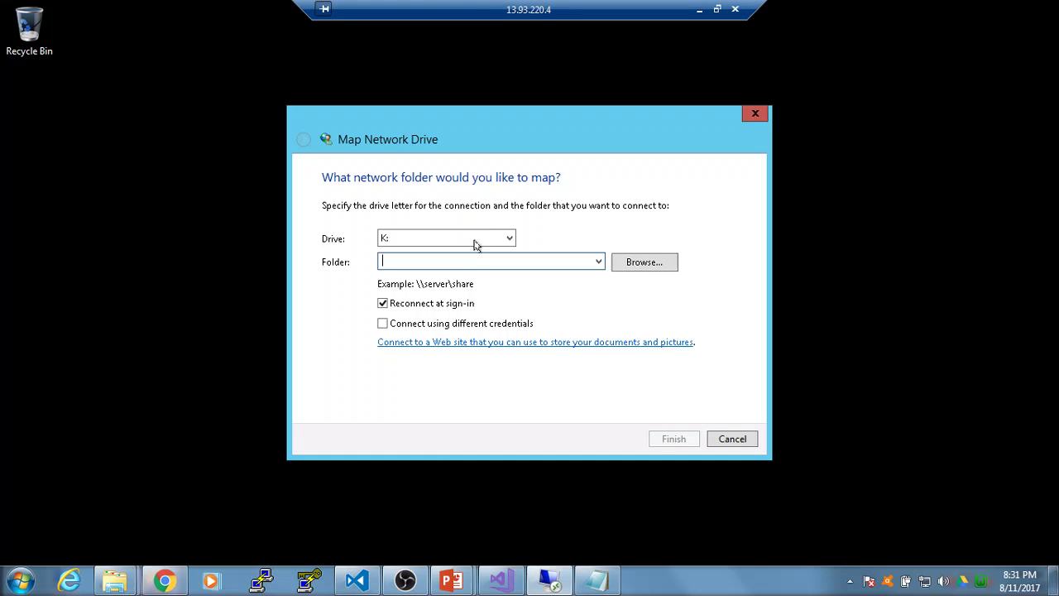
{"action": "right_click", "coordinate": [412, 261]}
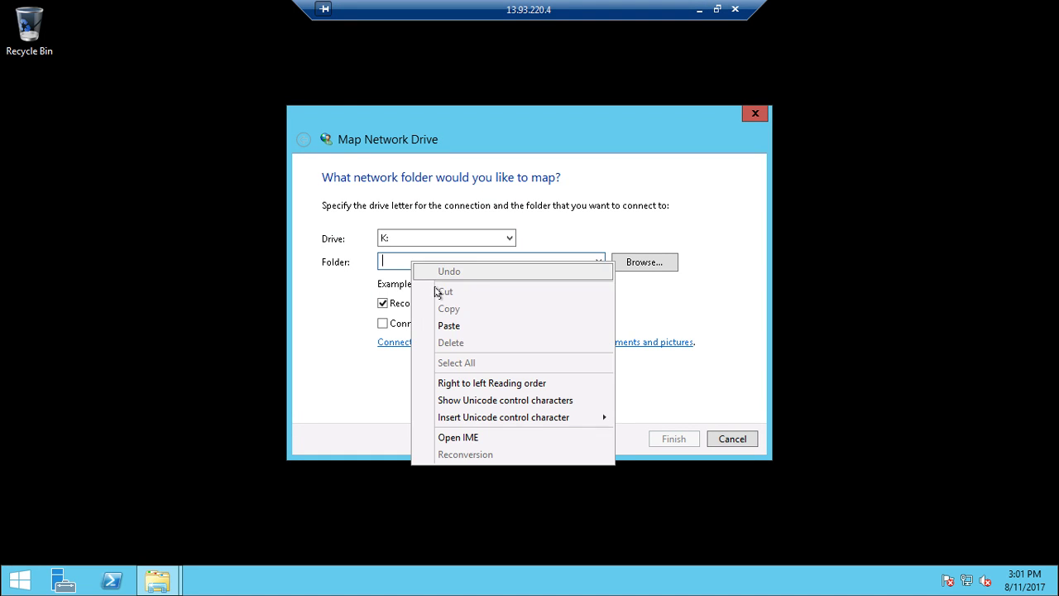
{"action": "left_click", "coordinate": [450, 326]}
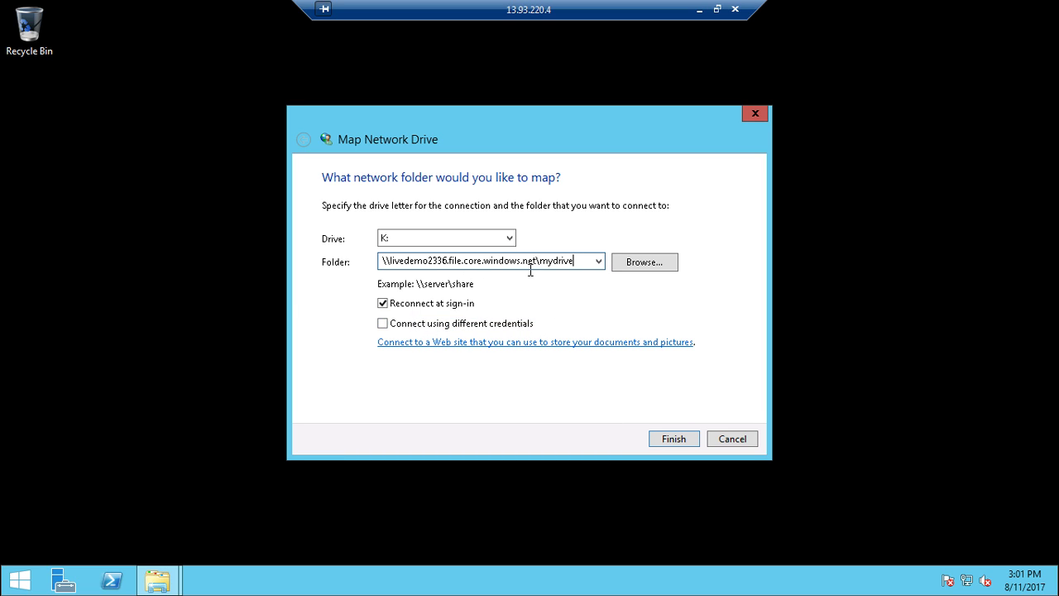
{"action": "left_click", "coordinate": [668, 442]}
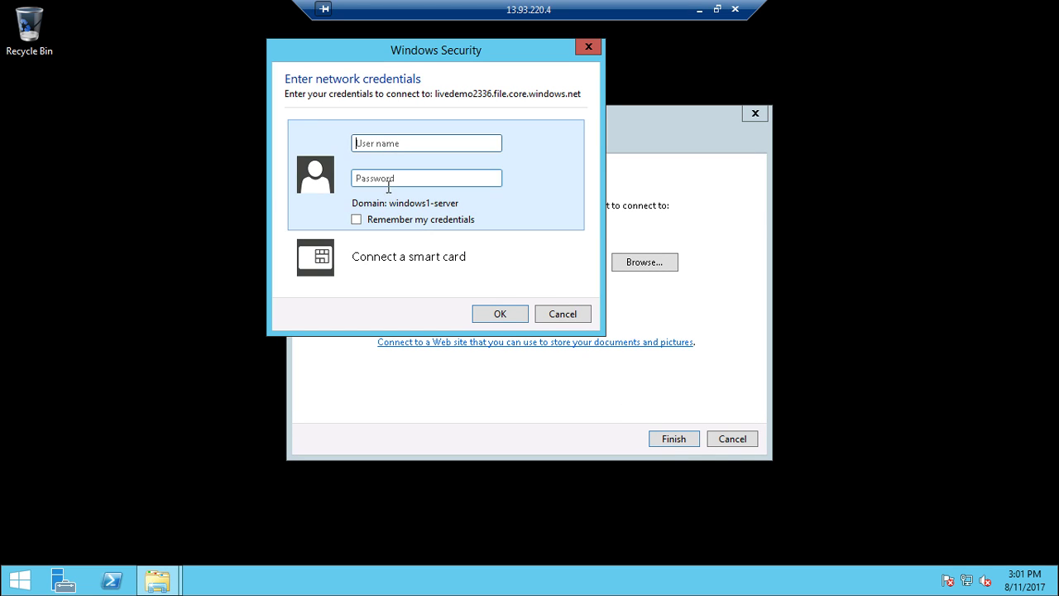
Copy the user name AZURE\livedemo2336 from the Notepad command into the User name field of the remote session's network credentials prompt
{"action": "left_click", "coordinate": [699, 9]}
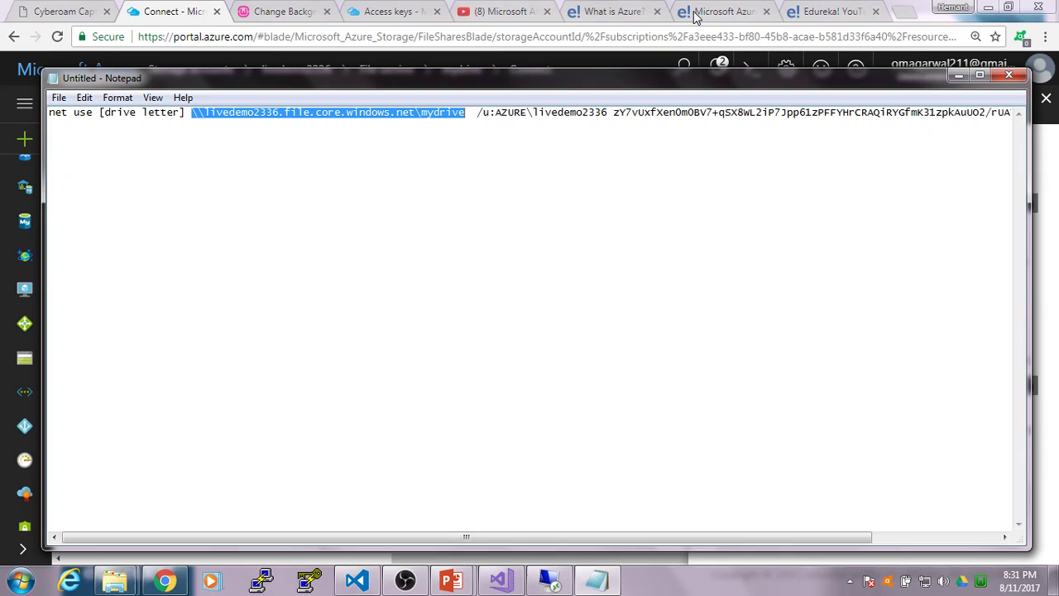
{"action": "left_click_drag", "start_coordinate": [496, 114], "coordinate": [601, 116]}
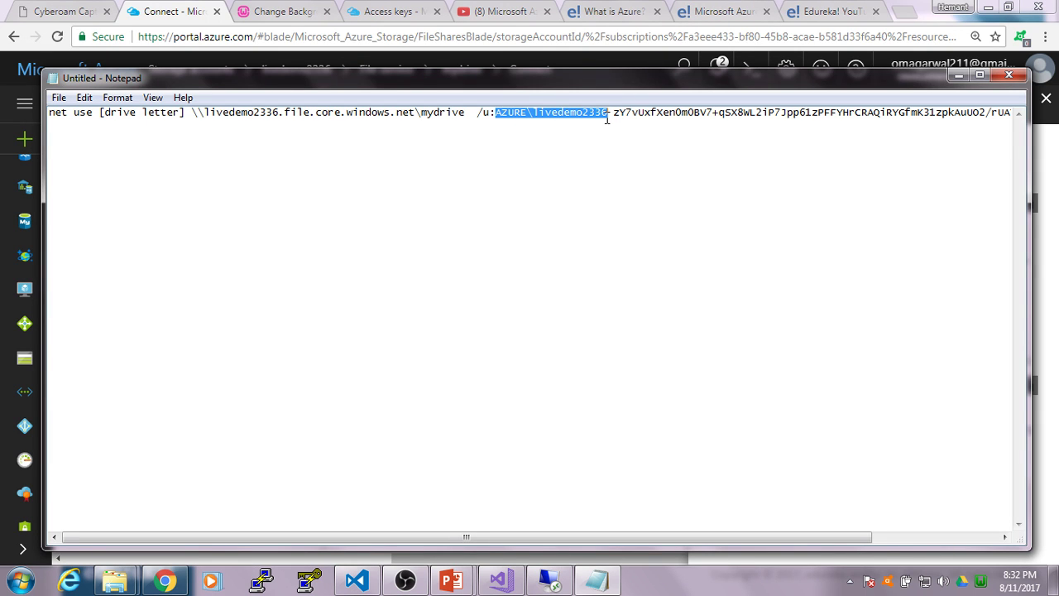
{"action": "key", "text": "alt+Tab"}
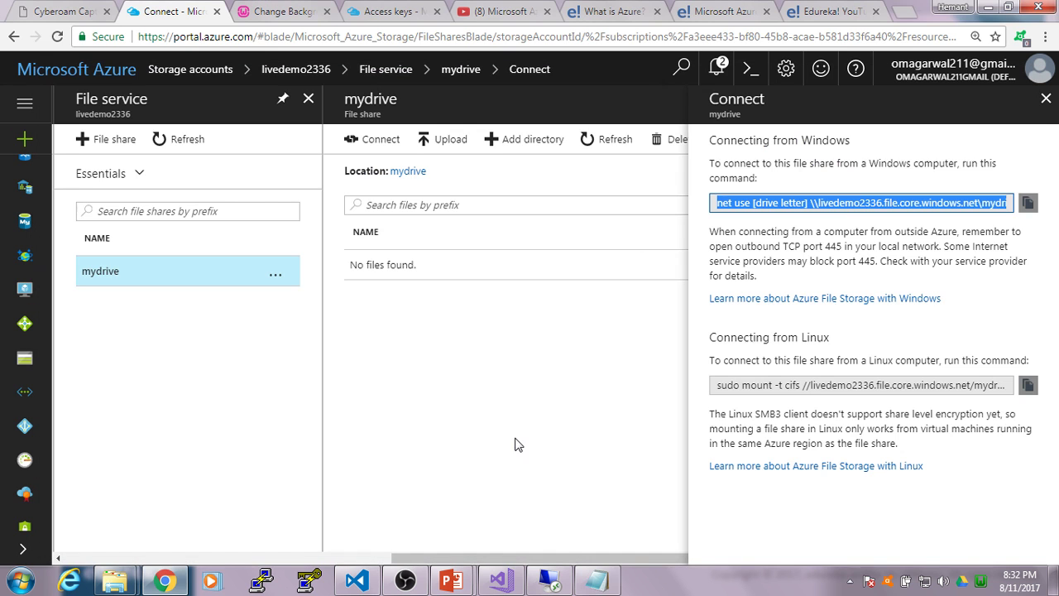
{"action": "key", "text": "alt+Tab"}
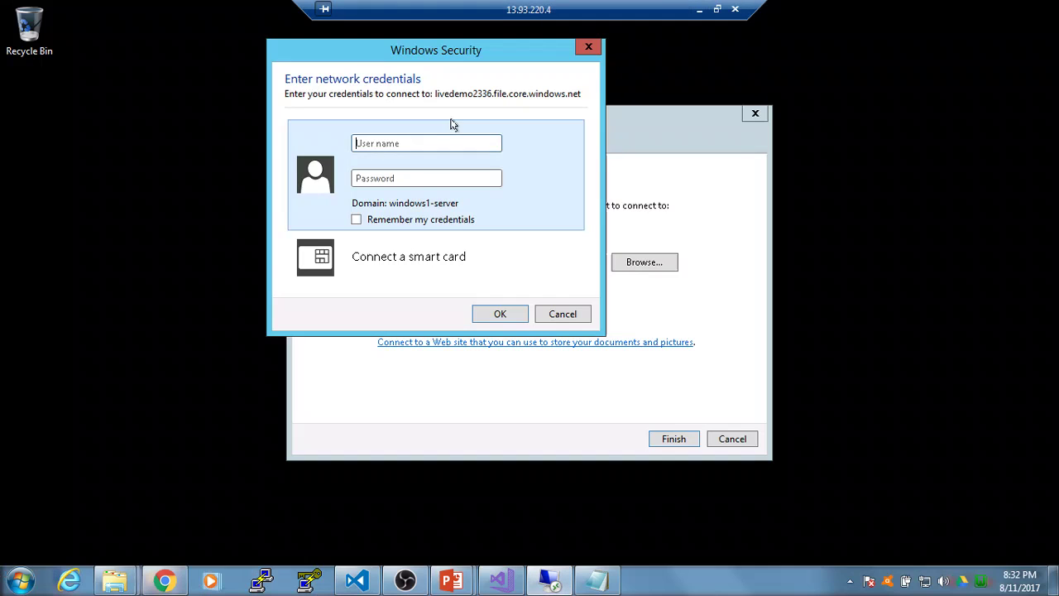
{"action": "key", "text": "ctrl+v"}
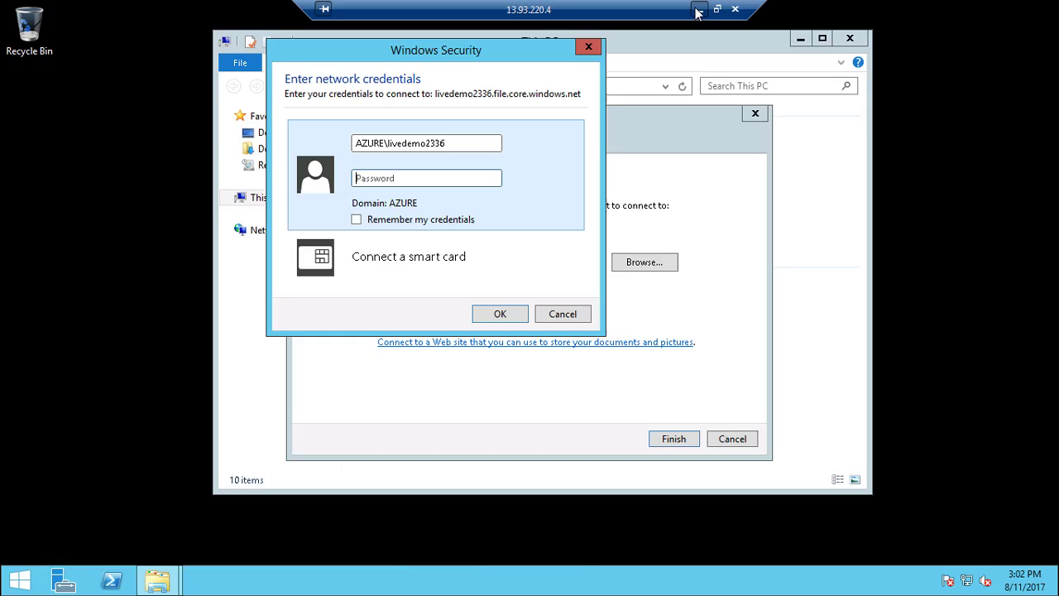
Copy the storage account key from Notepad into the credentials' Password field, set the credentials to be remembered and submit them
{"action": "left_click", "coordinate": [699, 9]}
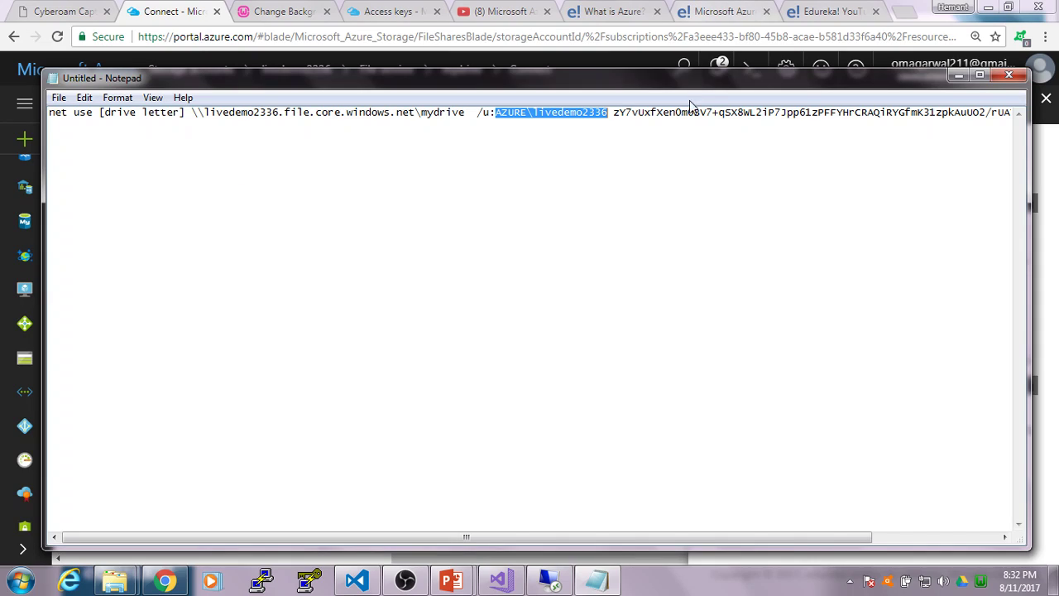
{"action": "left_click_drag", "start_coordinate": [615, 114], "coordinate": [1022, 113]}
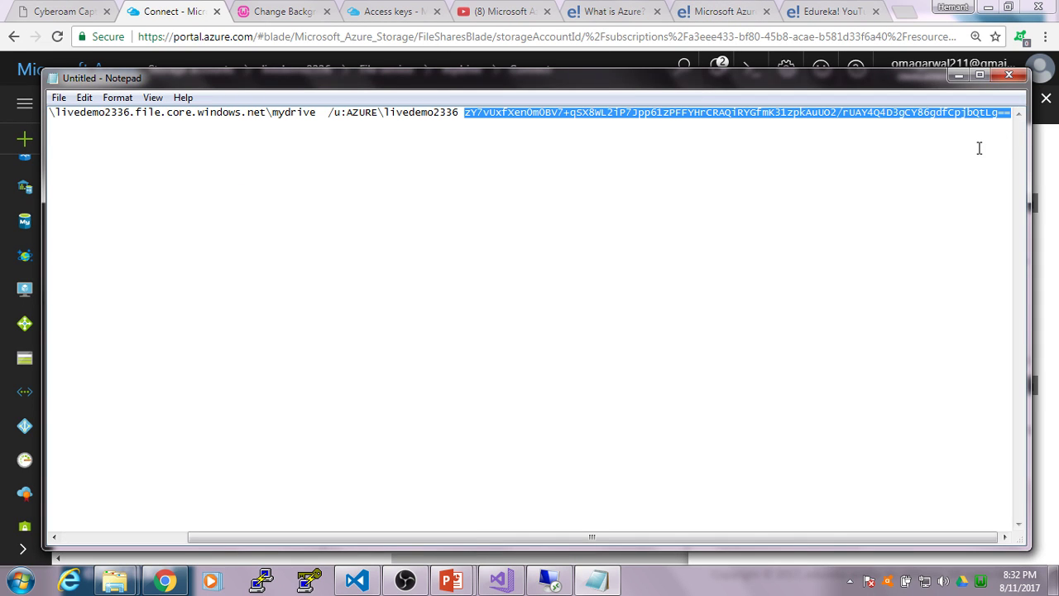
{"action": "left_click", "coordinate": [549, 580]}
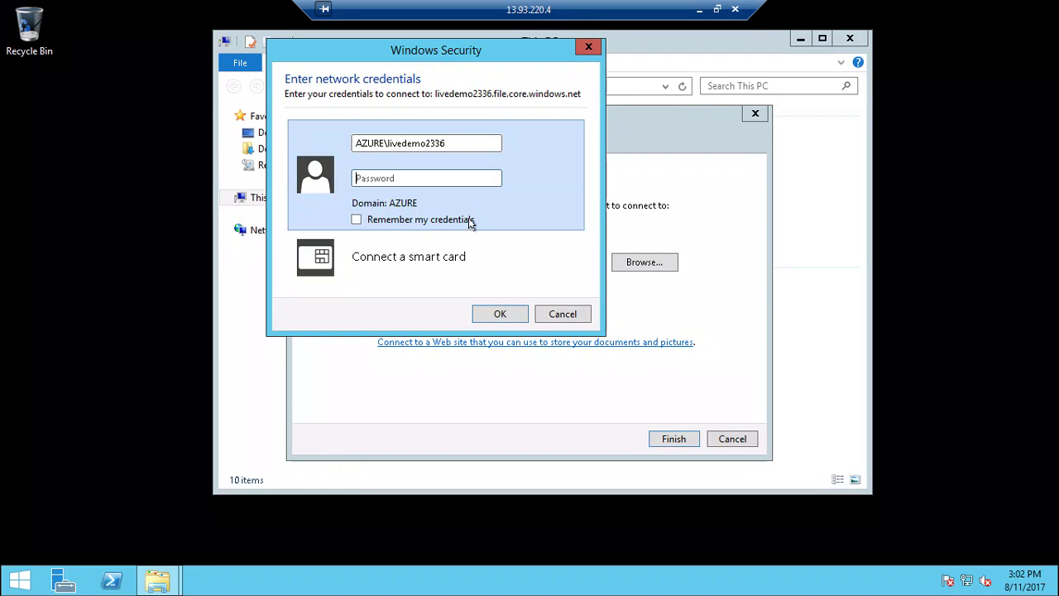
{"action": "left_click", "coordinate": [400, 176]}
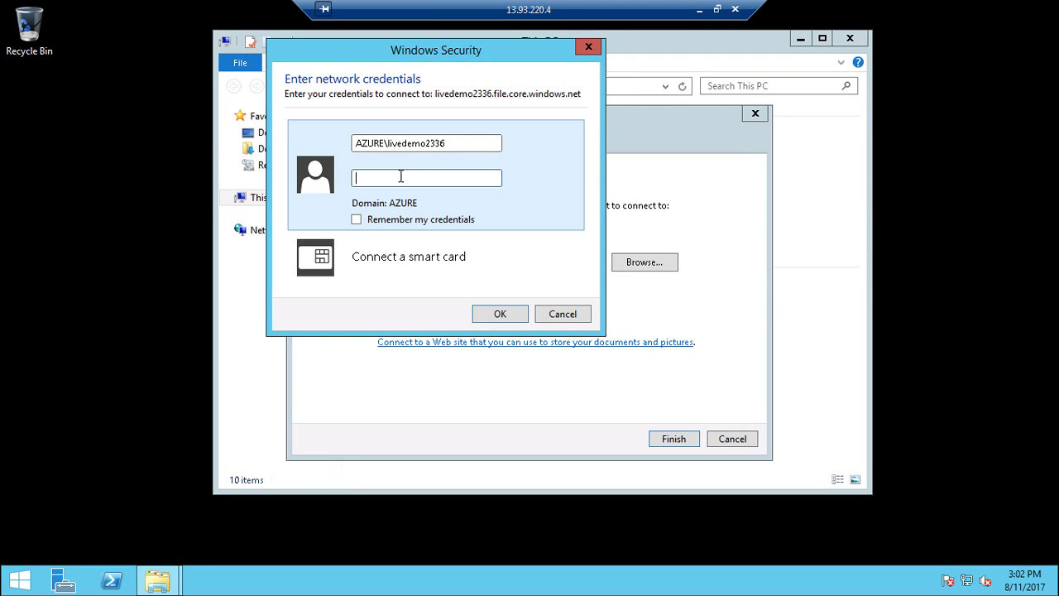
{"action": "key", "text": "ctrl+v"}
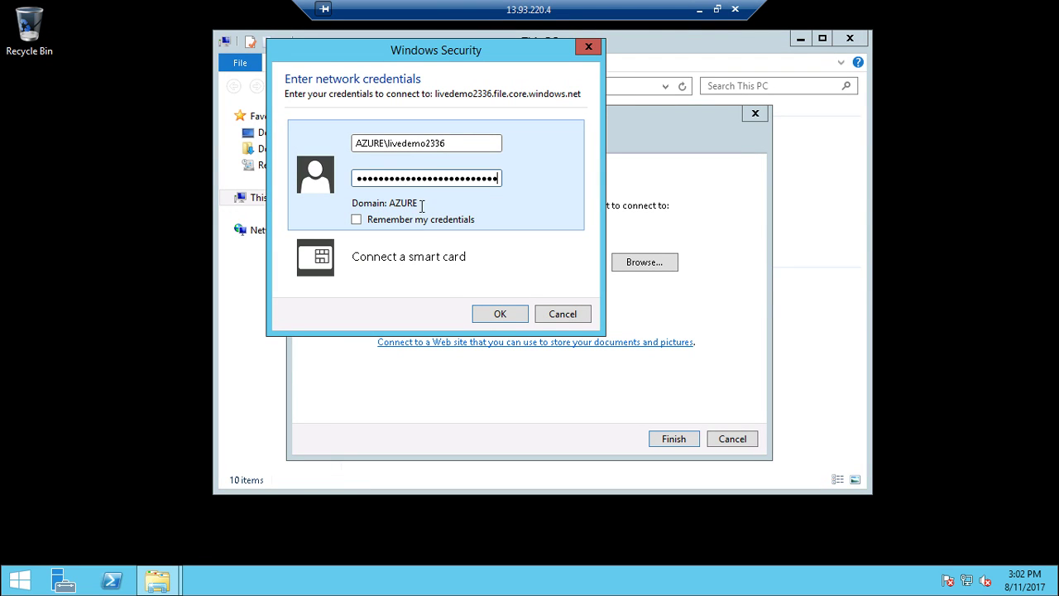
{"action": "left_click", "coordinate": [356, 220]}
{"action": "left_click", "coordinate": [495, 315]}
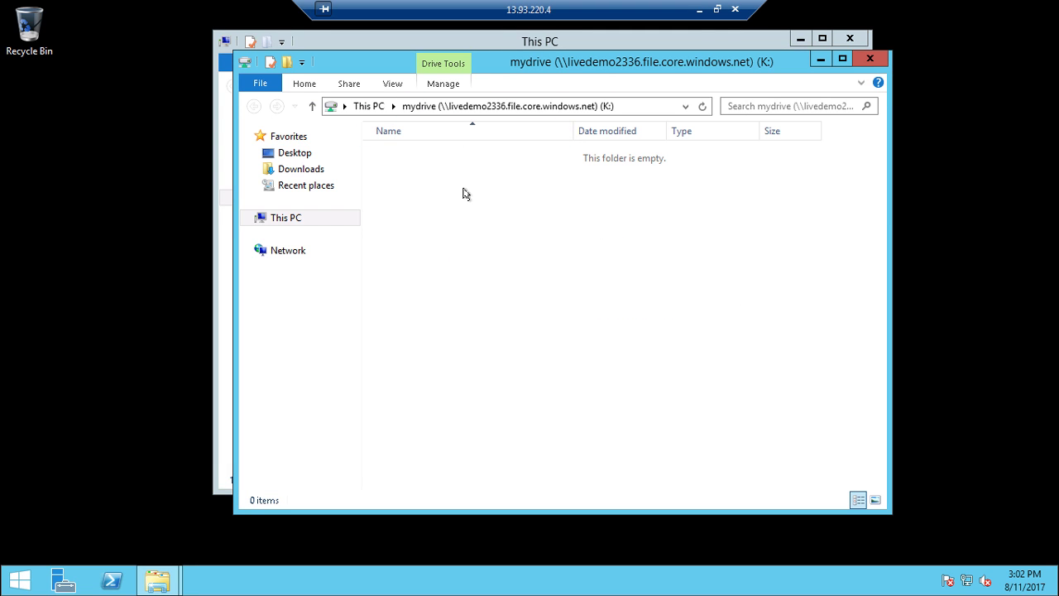
Copy the file IMC.hiv from Temporary Storage (D:) into the mapped mydrive network drive (K:)
{"action": "left_click", "coordinate": [369, 106]}
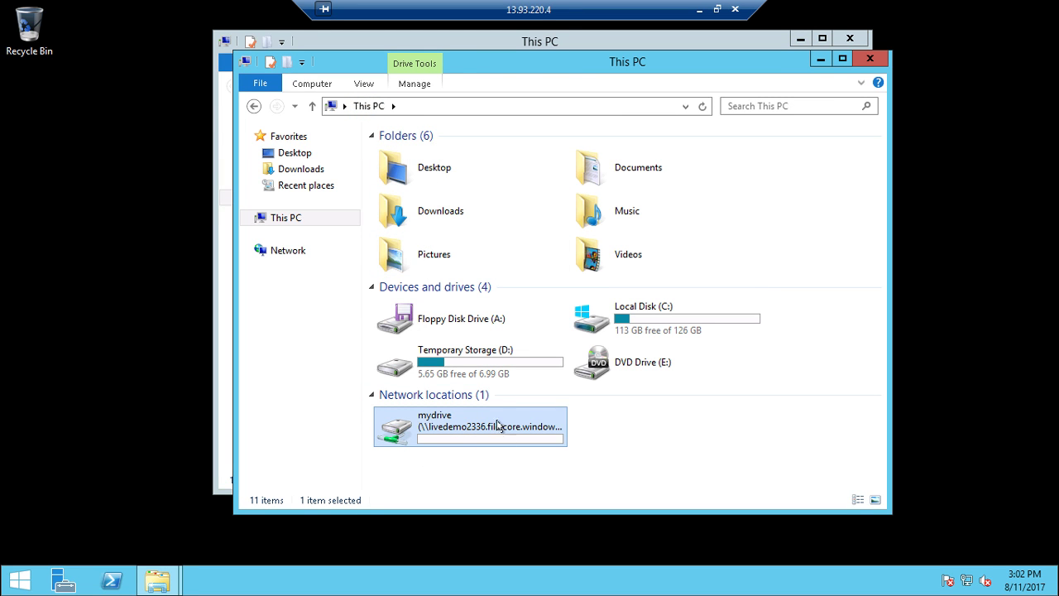
{"action": "mouse_move", "coordinate": [451, 433]}
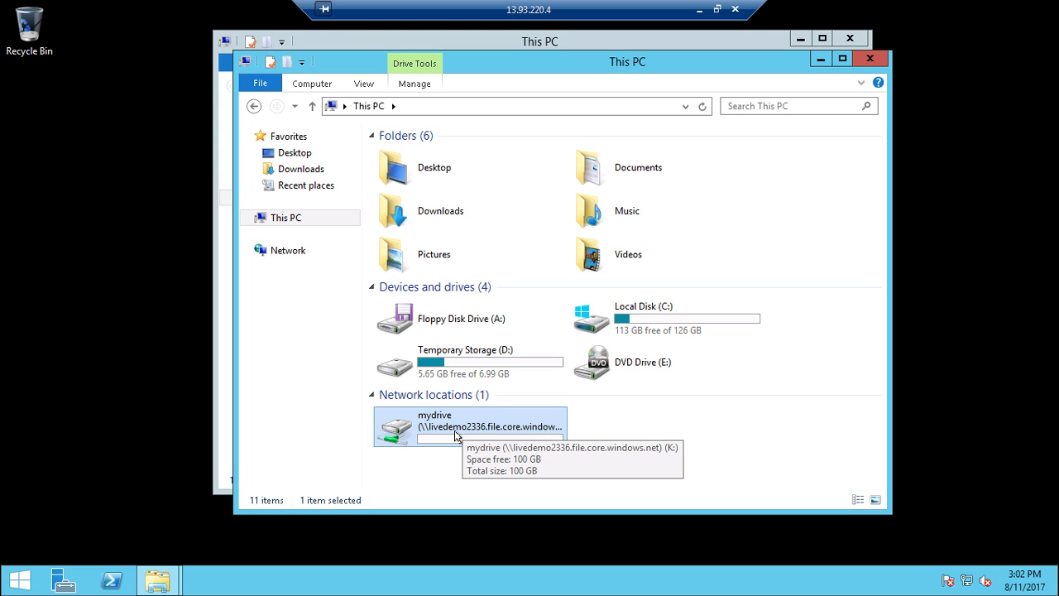
{"action": "double_click", "coordinate": [489, 373]}
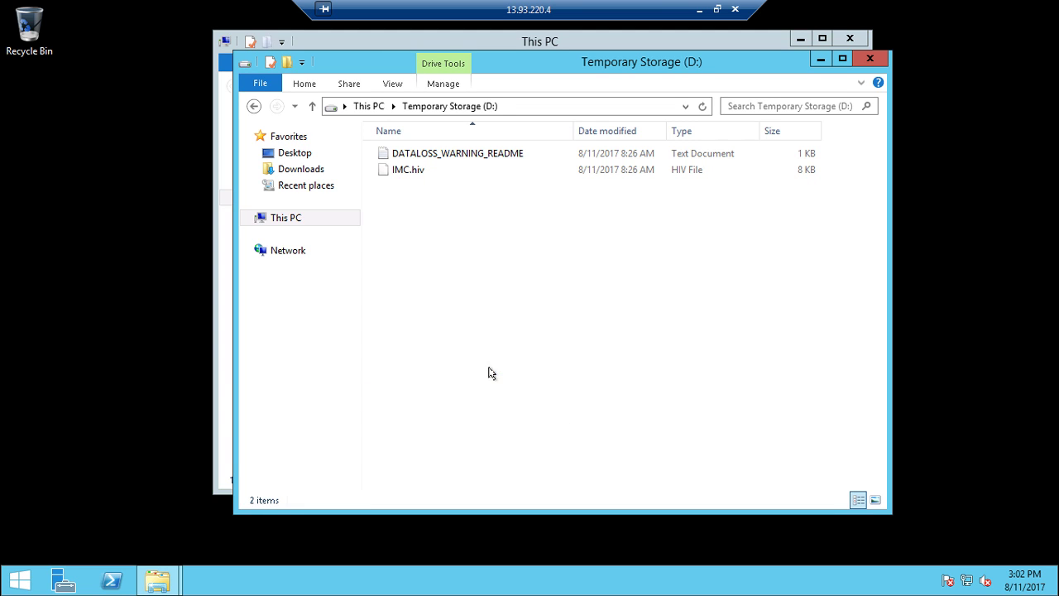
{"action": "left_click", "coordinate": [436, 173]}
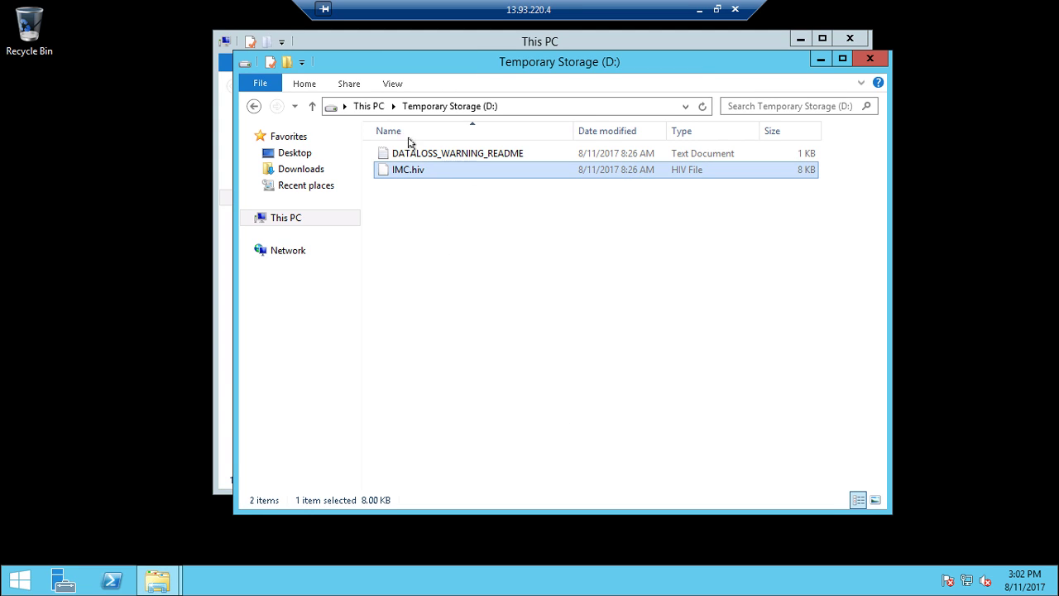
{"action": "left_click", "coordinate": [311, 106]}
{"action": "double_click", "coordinate": [466, 426]}
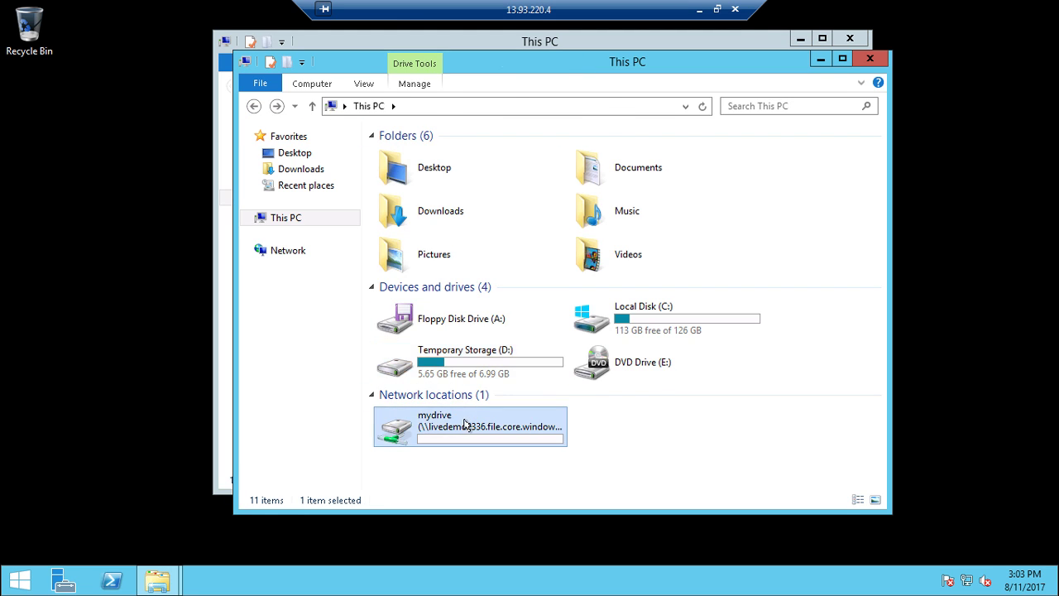
{"action": "key", "text": "ctrl+v"}
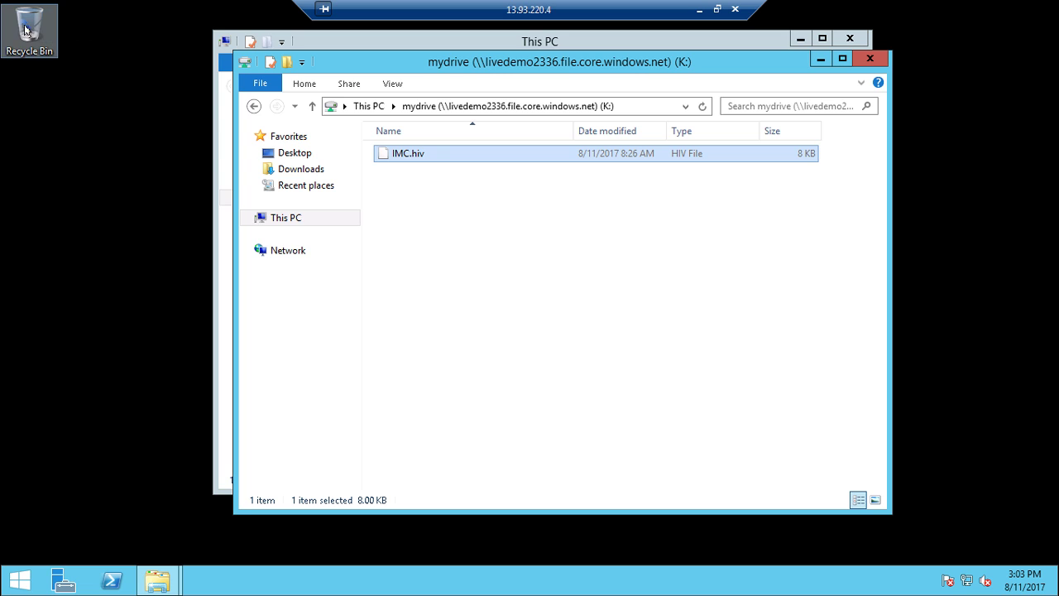
Add a Recycle Bin shortcut from the desktop to the mydrive network drive and close that drive's window
{"action": "left_click_drag", "start_coordinate": [22, 30], "coordinate": [563, 306]}
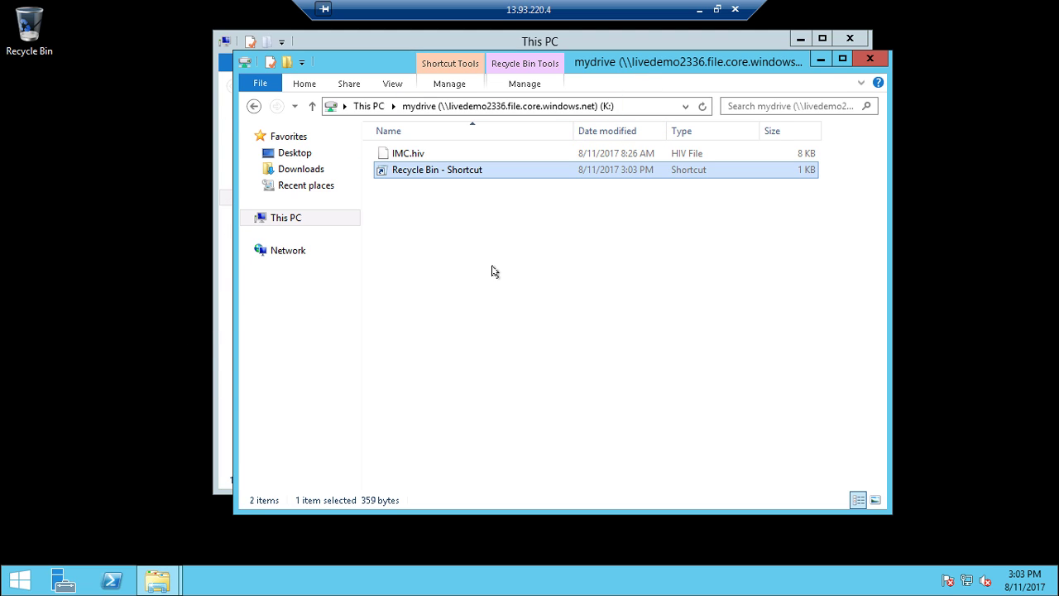
{"action": "left_click_drag", "start_coordinate": [385, 70], "coordinate": [427, 276]}
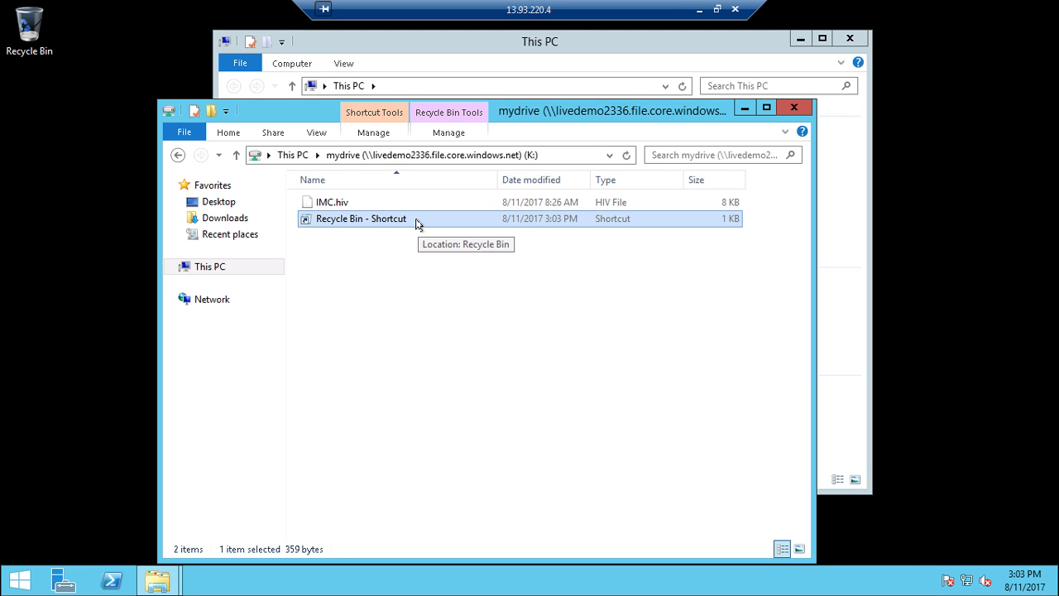
{"action": "left_click", "coordinate": [795, 111]}
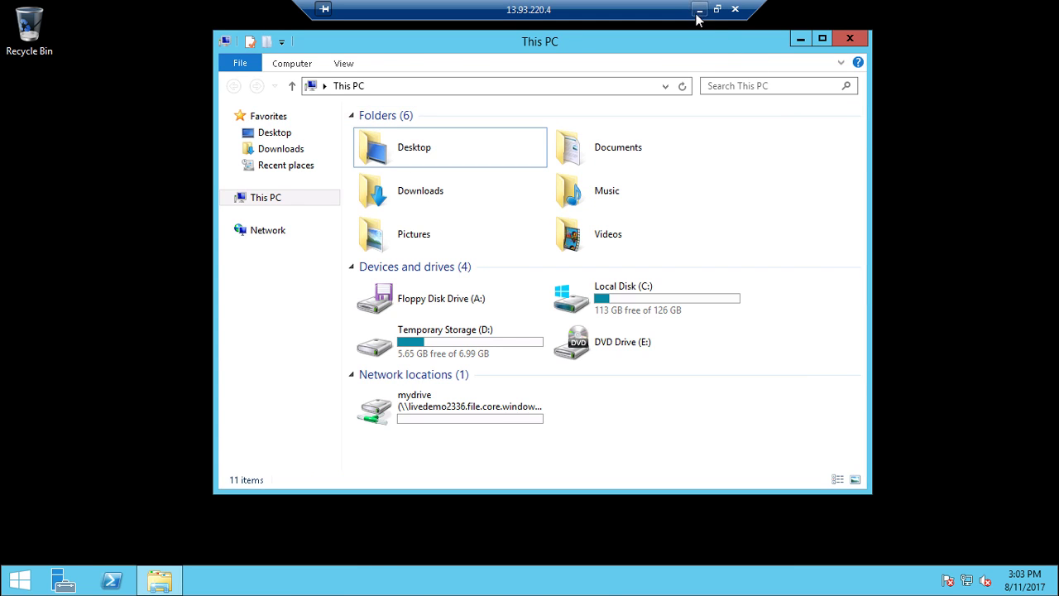
Switch to the Azure portal, refresh the mydrive share's file list and view the file properties of Recycle Bin - Shortcut.lnk
{"action": "left_click", "coordinate": [699, 10]}
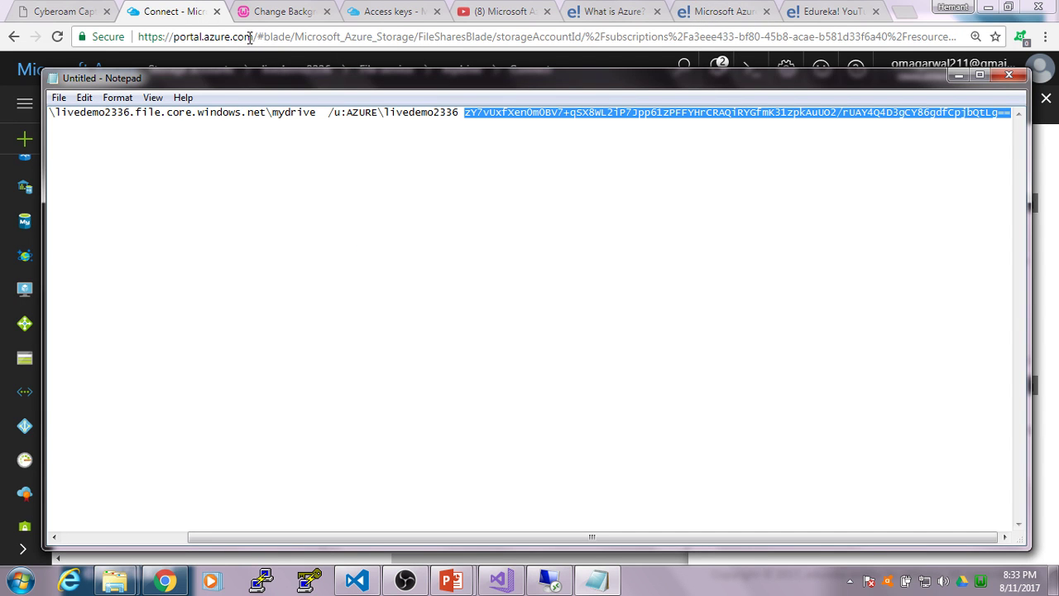
{"action": "left_click", "coordinate": [954, 76]}
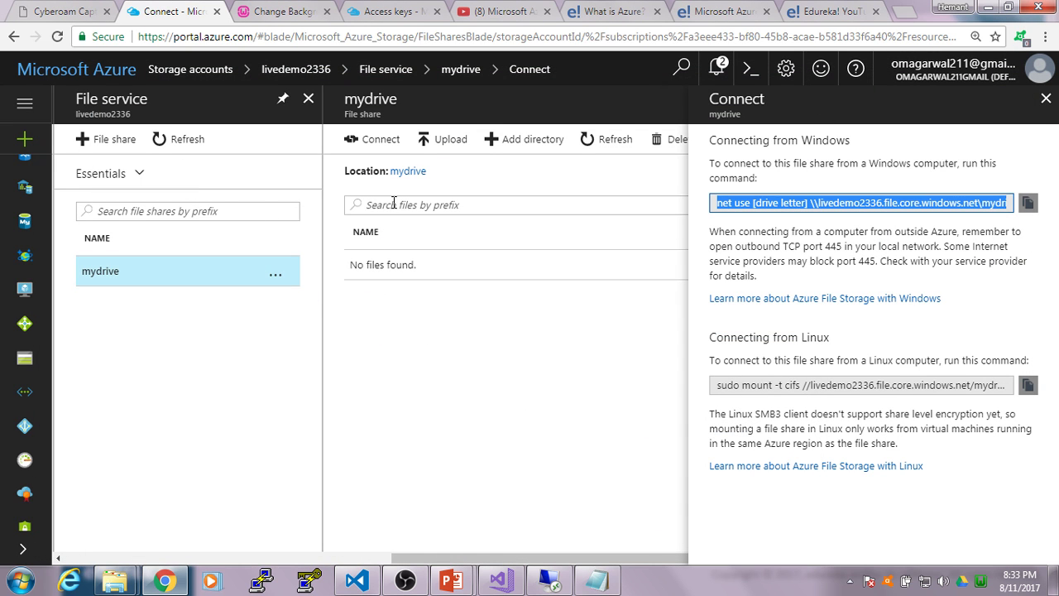
{"action": "left_click", "coordinate": [1047, 97]}
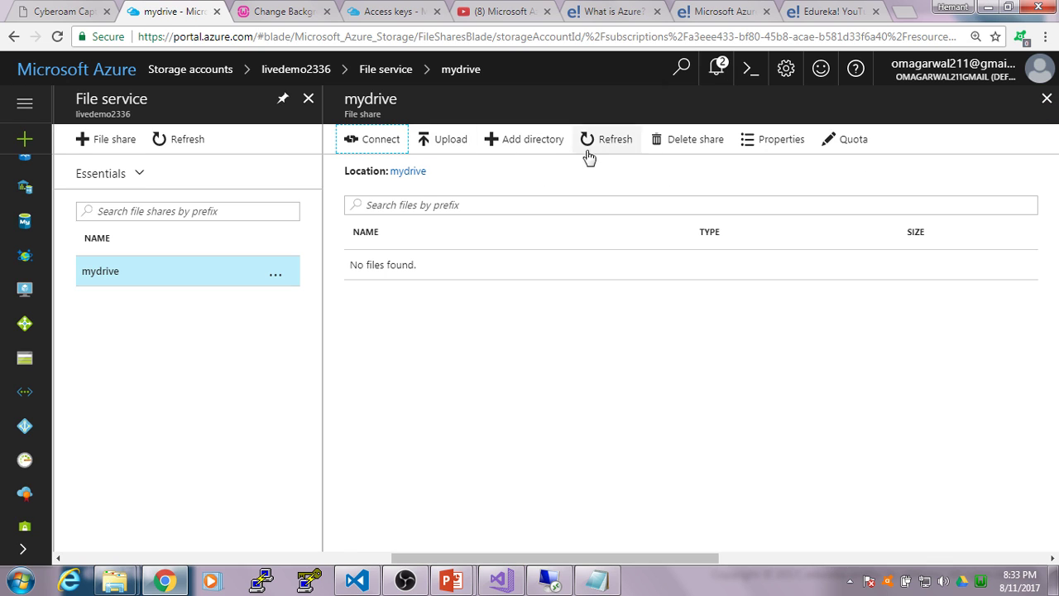
{"action": "left_click", "coordinate": [621, 154]}
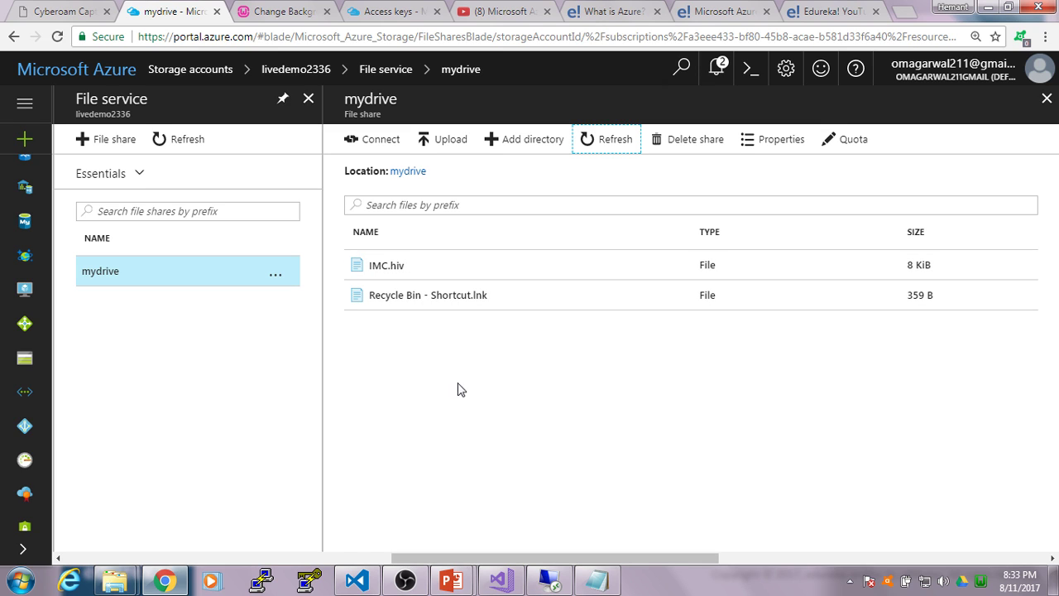
{"action": "left_click", "coordinate": [512, 301]}
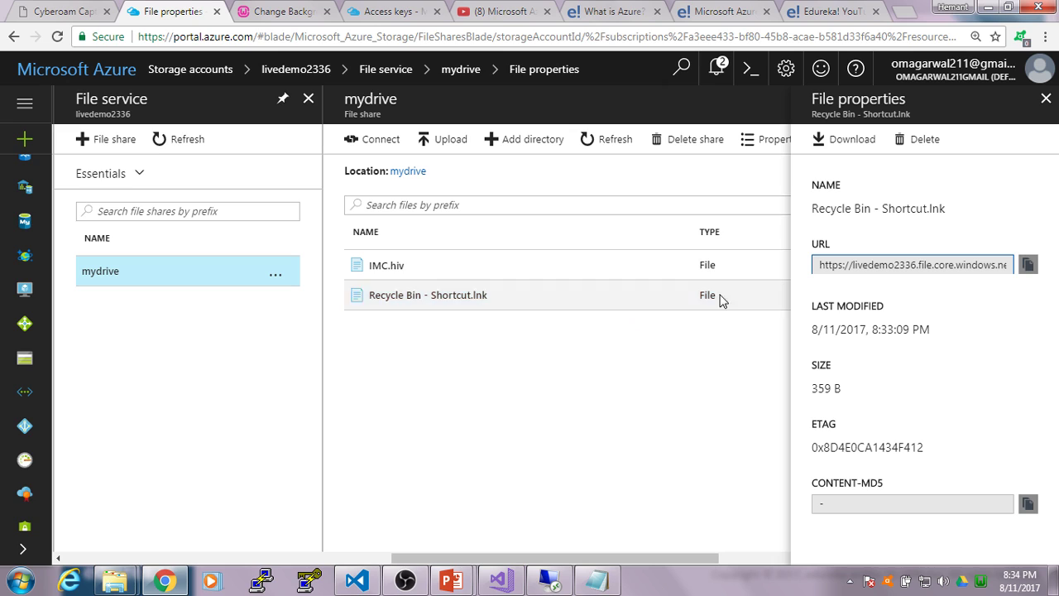
{"action": "left_click", "coordinate": [1046, 98]}
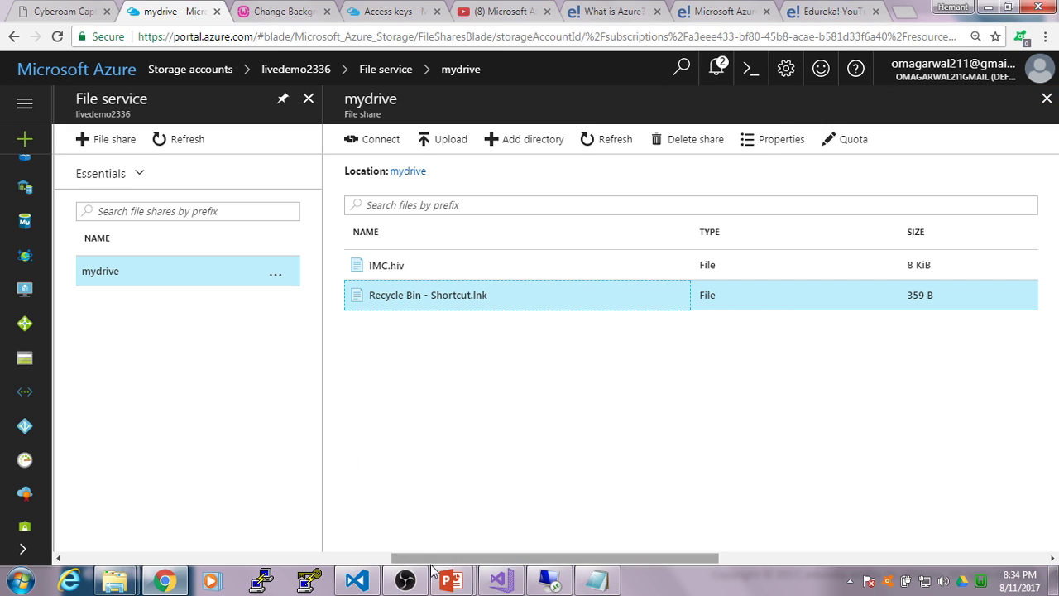
Switch to PowerPoint and show the File System part of the Components of Azure Storage slide
{"action": "left_click", "coordinate": [451, 581]}
{"action": "left_click", "coordinate": [521, 505]}
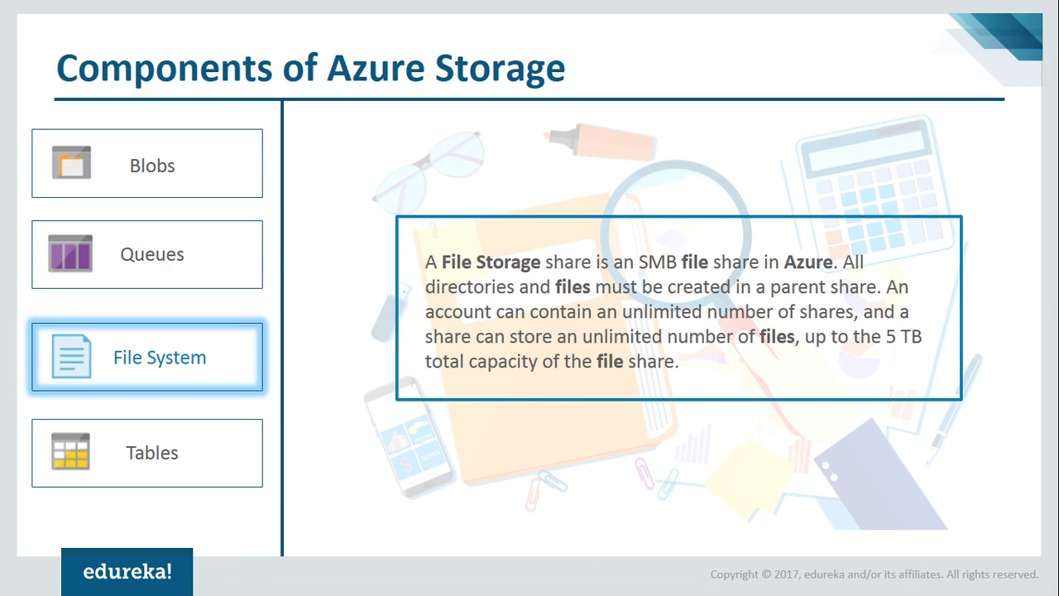
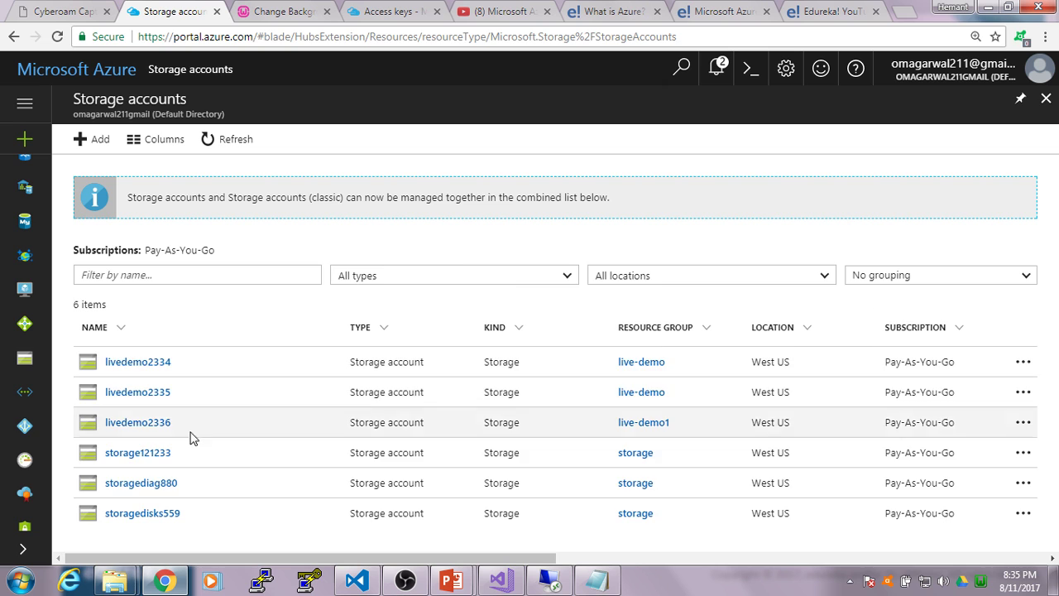
Open the Table service of the livedemo2336 storage account in the Azure portal
{"action": "left_click", "coordinate": [145, 431]}
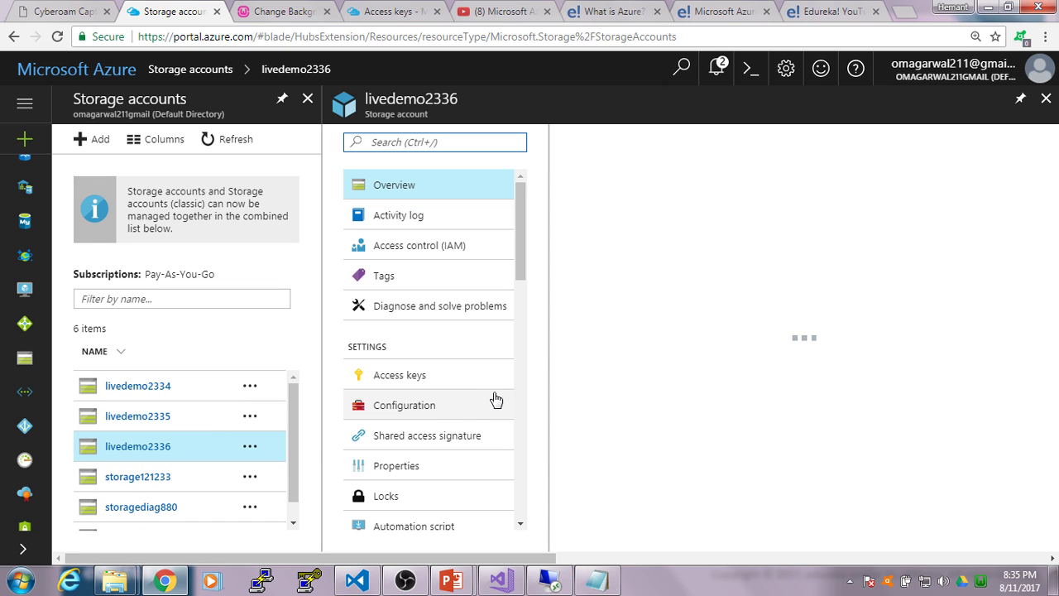
{"action": "scroll", "coordinate": [835, 374], "scroll_direction": "down", "scroll_amount": 5}
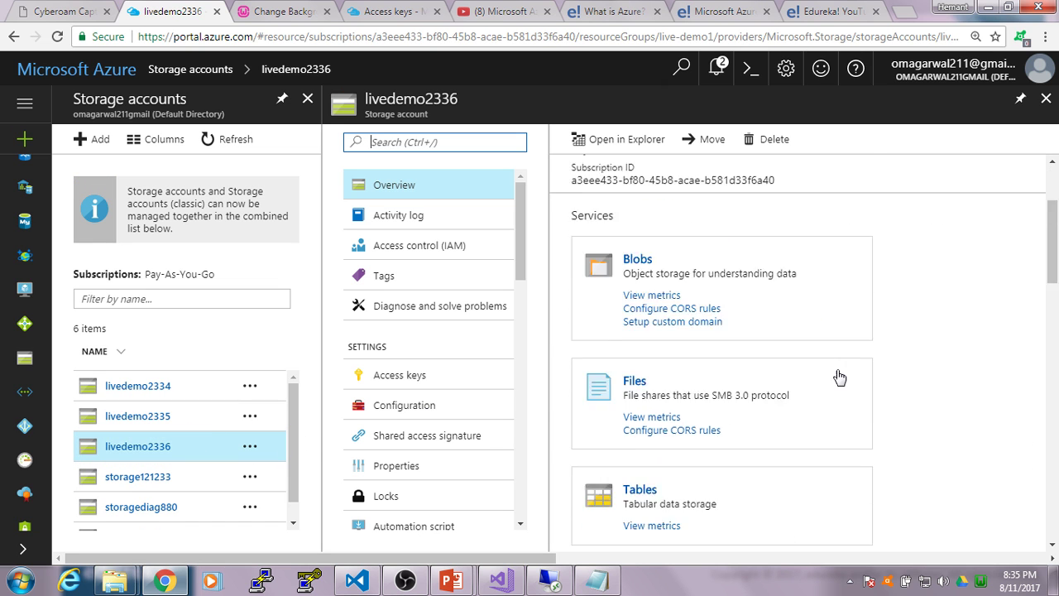
{"action": "left_click", "coordinate": [645, 263]}
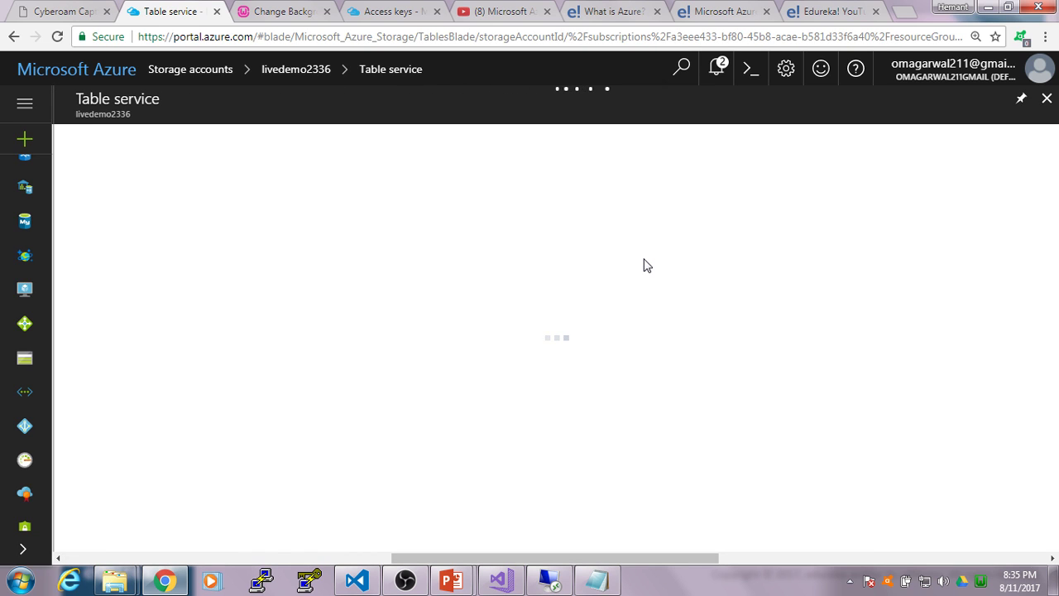
Close the Remote Desktop session with the windows1-server virtual machine
{"action": "right_click", "coordinate": [550, 580]}
{"action": "left_click", "coordinate": [561, 549]}
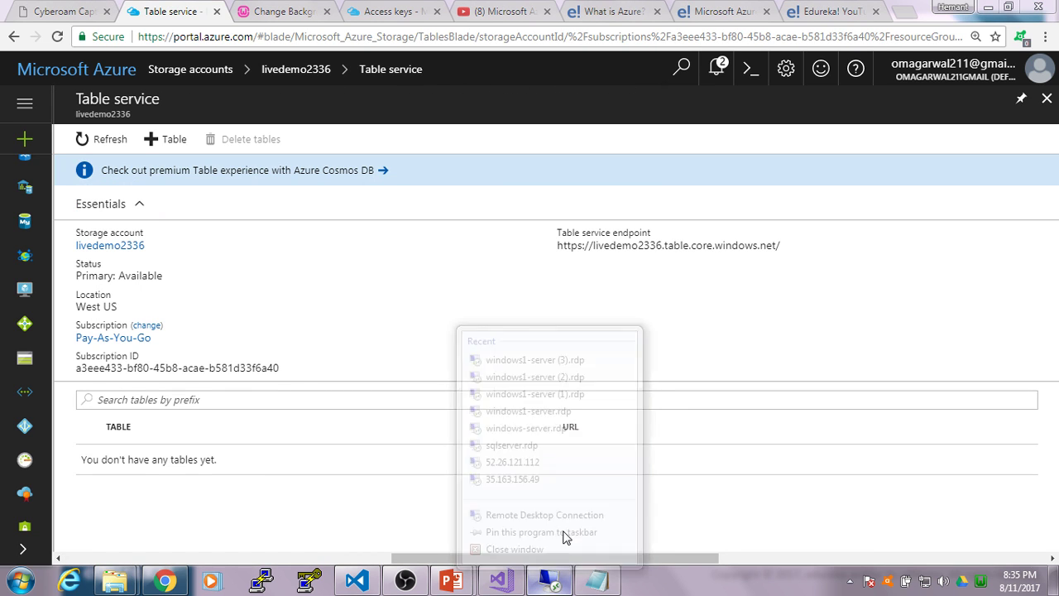
{"action": "left_click", "coordinate": [592, 352]}
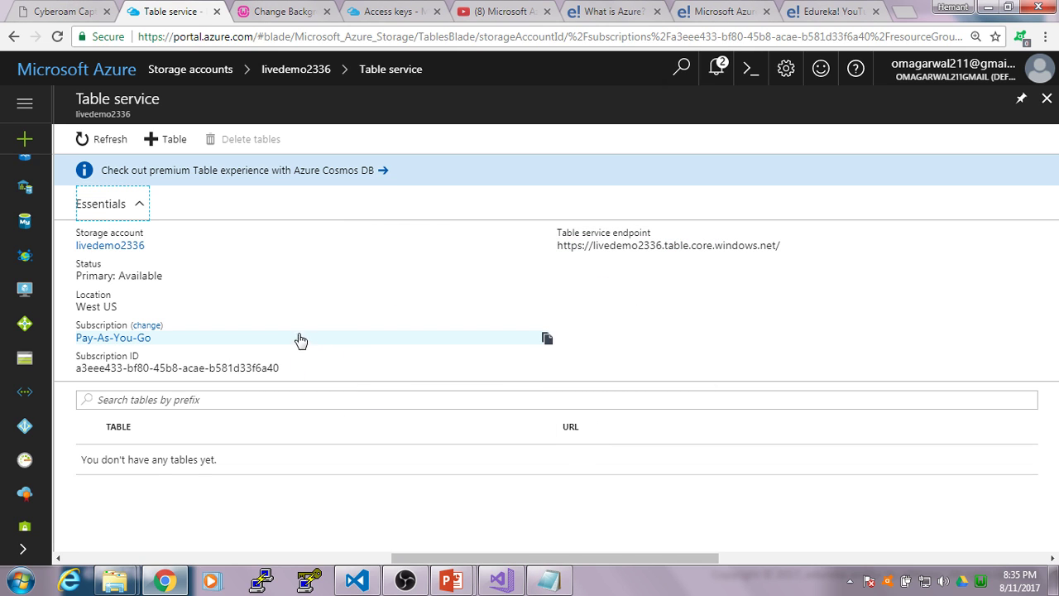
Add a table named newtable to the livedemo2336 Table service
{"action": "left_click", "coordinate": [168, 141]}
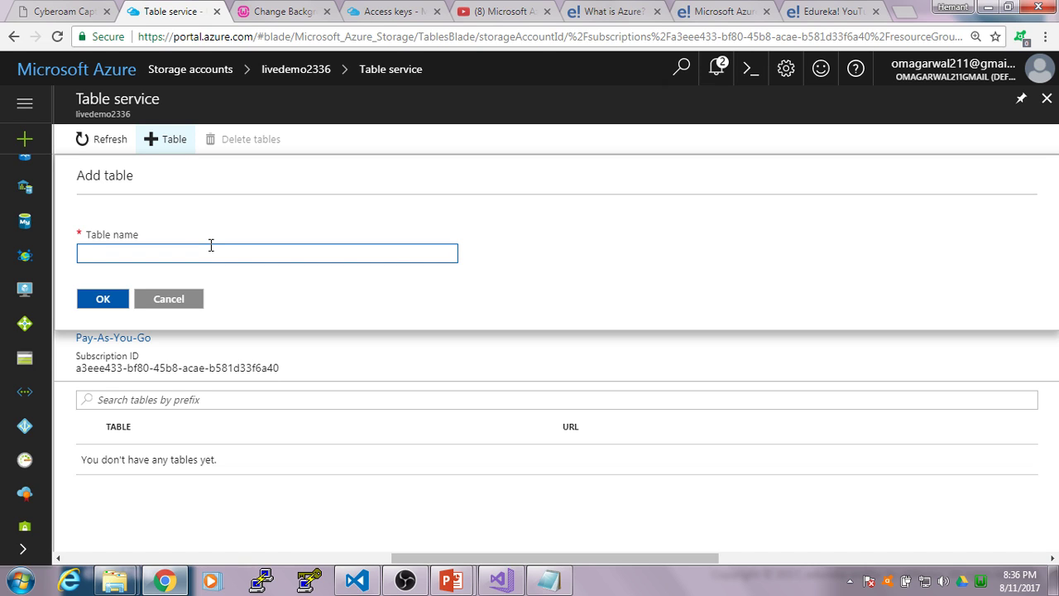
{"action": "type", "text": "newtable"}
{"action": "left_click", "coordinate": [98, 298]}
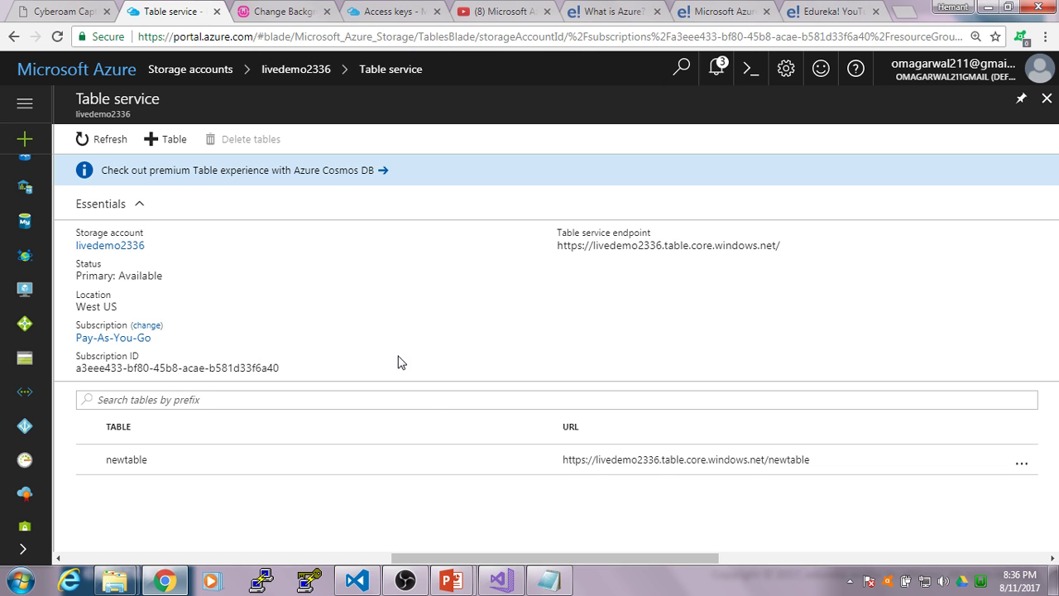
Switch to Visual Studio to view the hello123 table's entities, and return to the Azure portal with its navigation menu expanded
{"action": "left_click", "coordinate": [503, 582]}
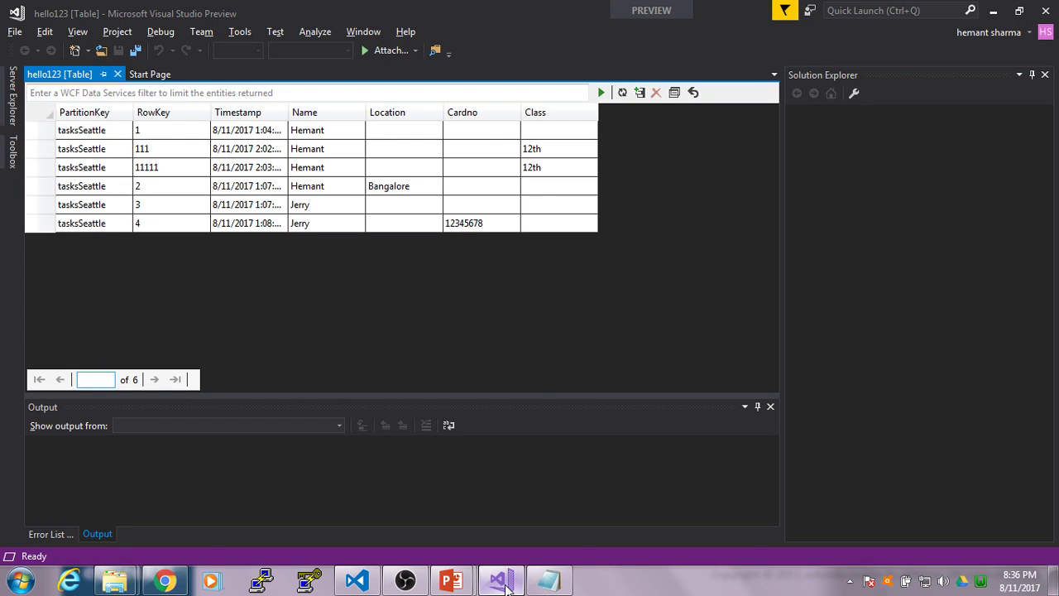
{"action": "left_click", "coordinate": [505, 585]}
{"action": "left_click", "coordinate": [506, 582]}
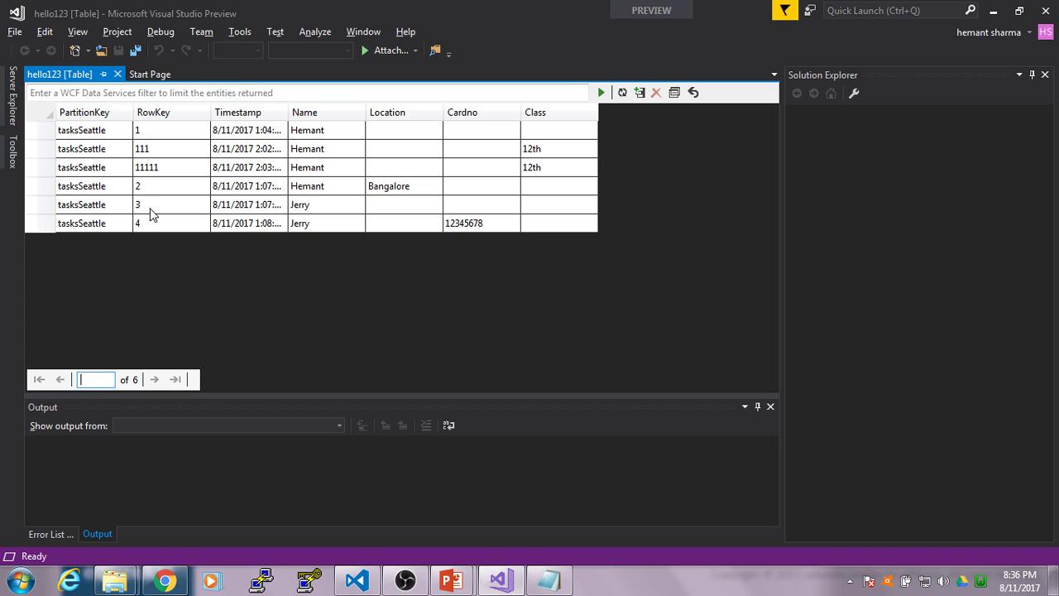
{"action": "key", "text": "alt+Tab"}
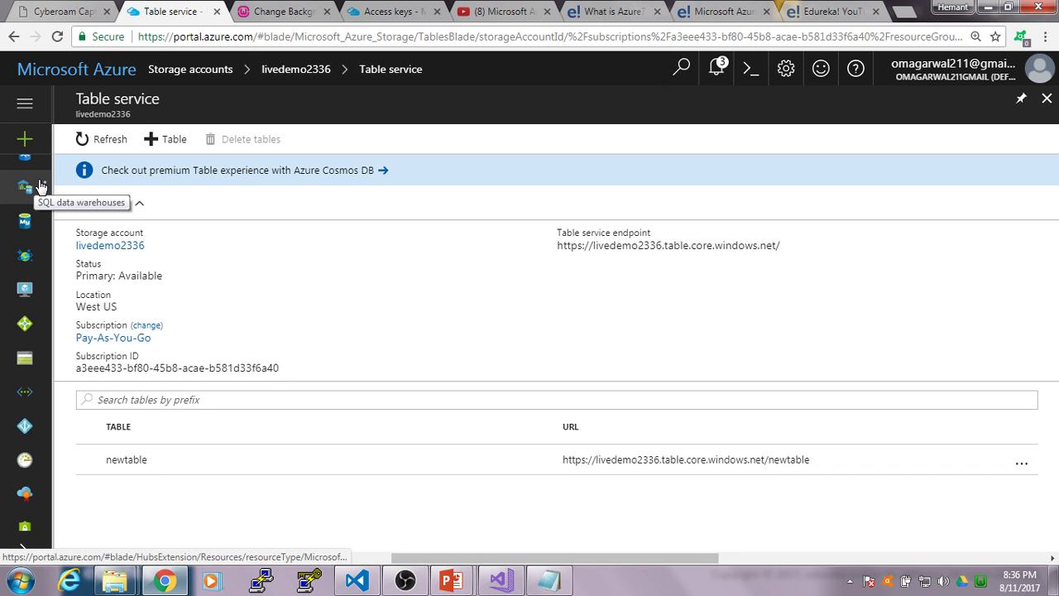
{"action": "left_click", "coordinate": [25, 106]}
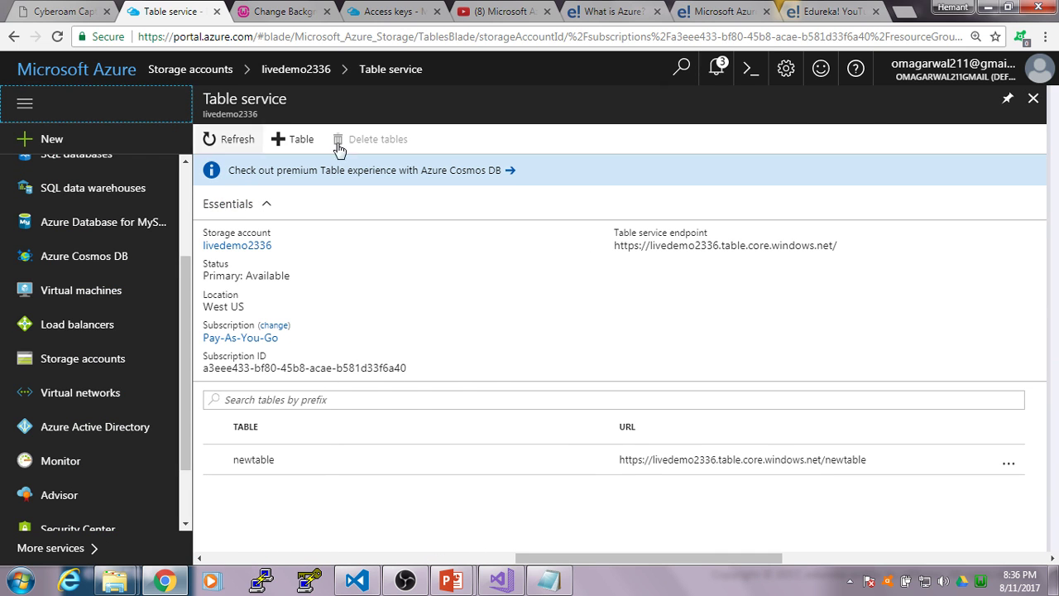
{"action": "left_click", "coordinate": [908, 11]}
{"action": "type", "text": "l"}
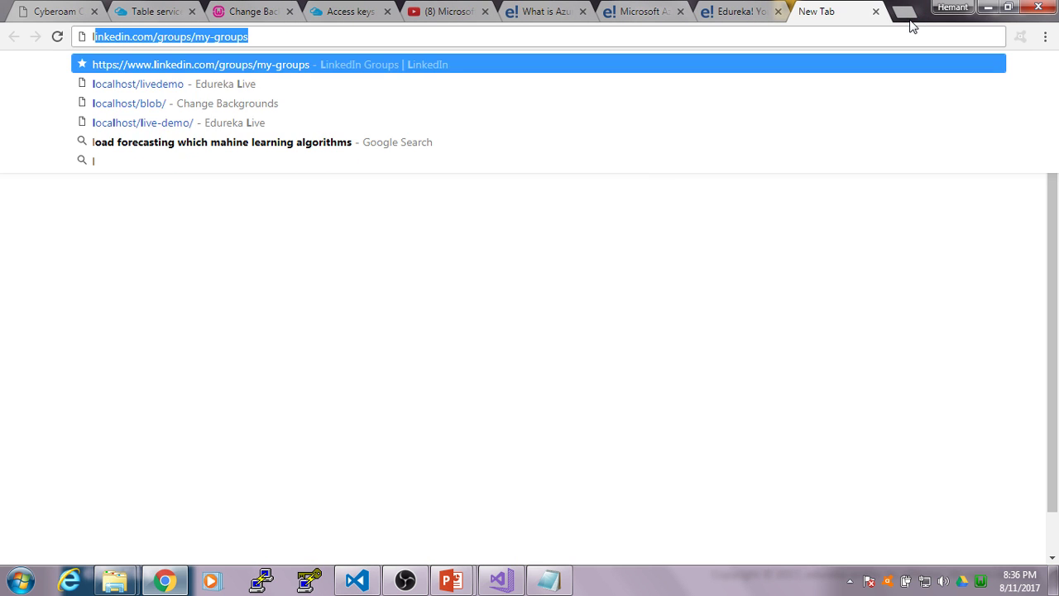
{"action": "type", "text": "ocalhost/livedemo"}
{"action": "left_click", "coordinate": [875, 12]}
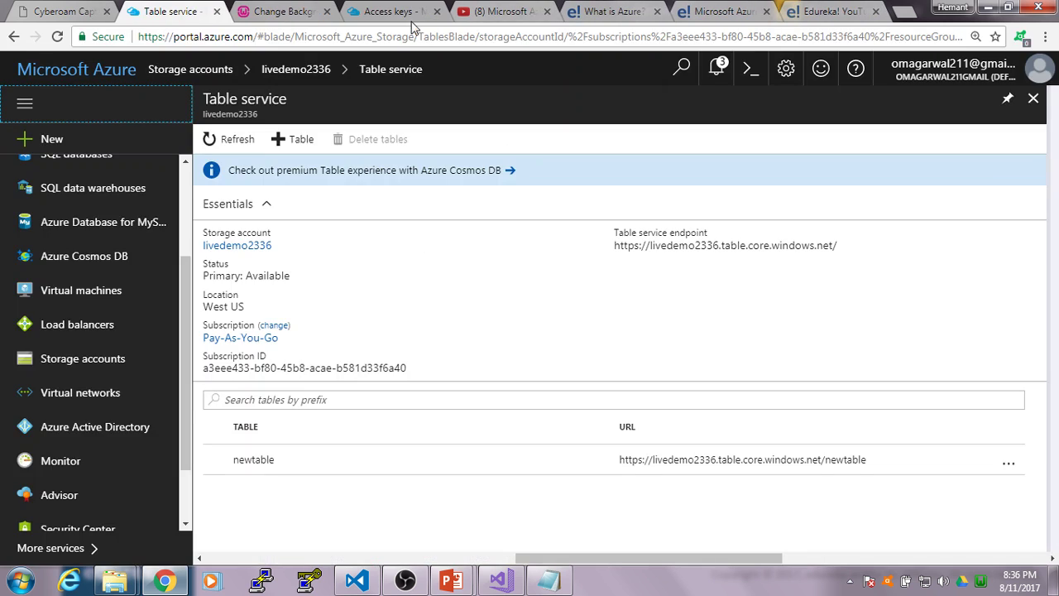
Load localhost/table in the browser tab that shows the Change Backgrounds page
{"action": "left_click", "coordinate": [281, 11]}
{"action": "left_click_drag", "start_coordinate": [139, 36], "coordinate": [262, 33]}
{"action": "key", "text": "BackSpace"}
{"action": "type", "text": "tab"}
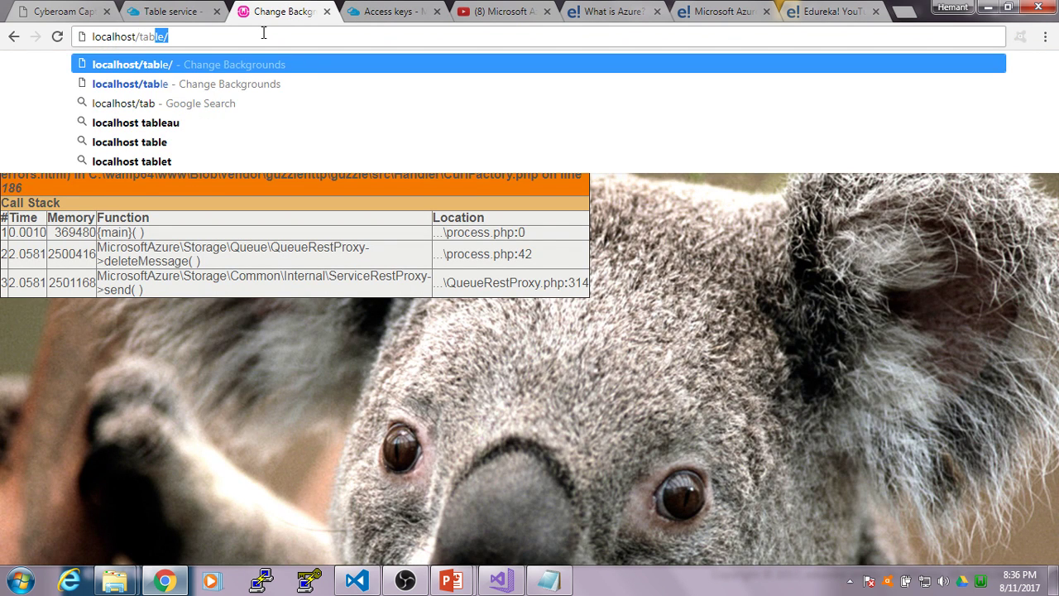
{"action": "type", "text": "le"}
{"action": "key", "text": "Return"}
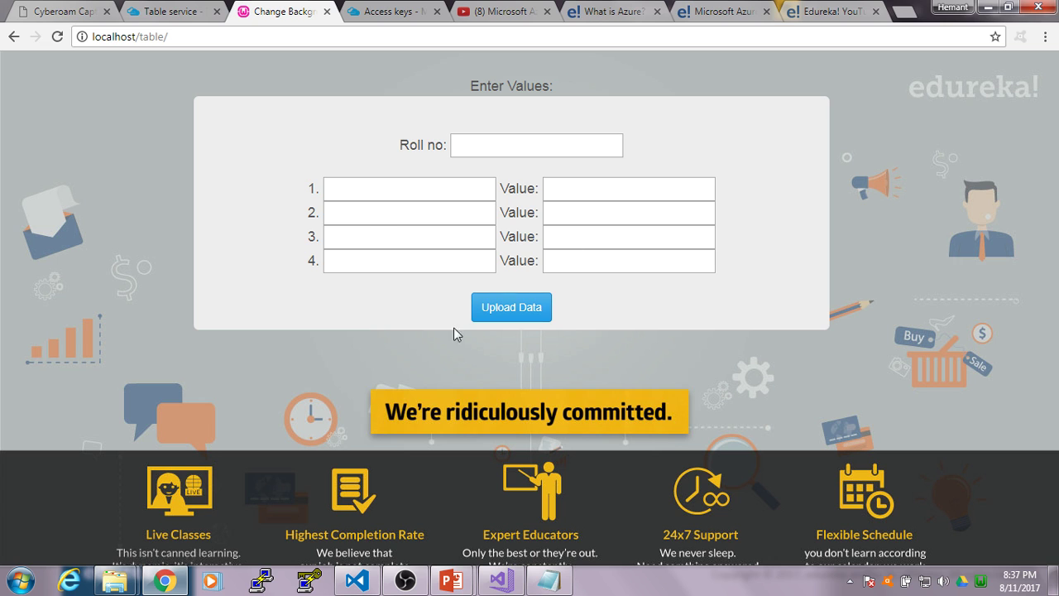
Switch to Visual Studio Code and open the Table project's index.php at its $connectionString line
{"action": "left_click", "coordinate": [360, 580]}
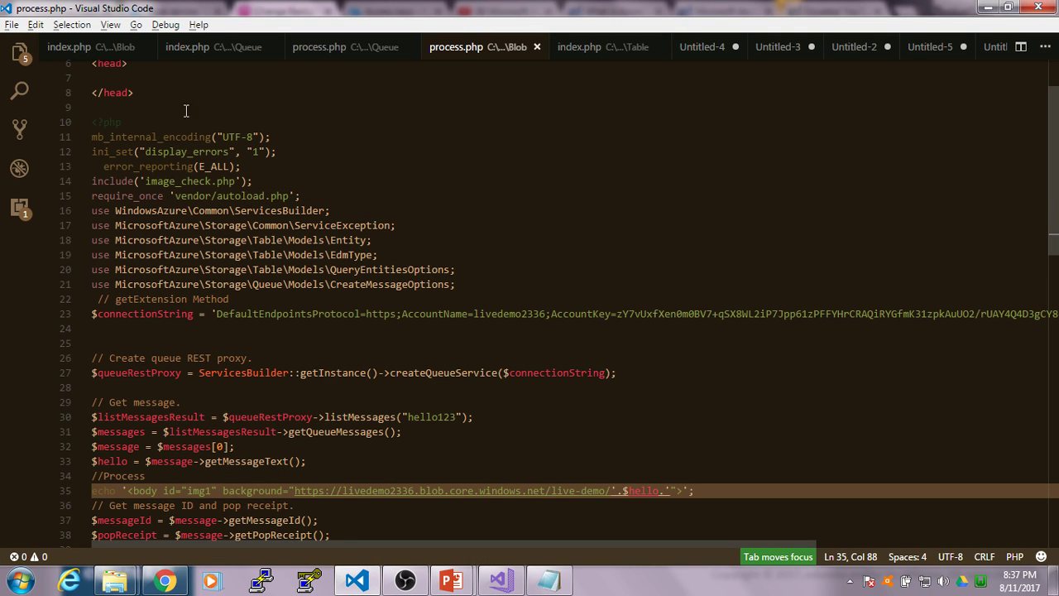
{"action": "left_click", "coordinate": [607, 52]}
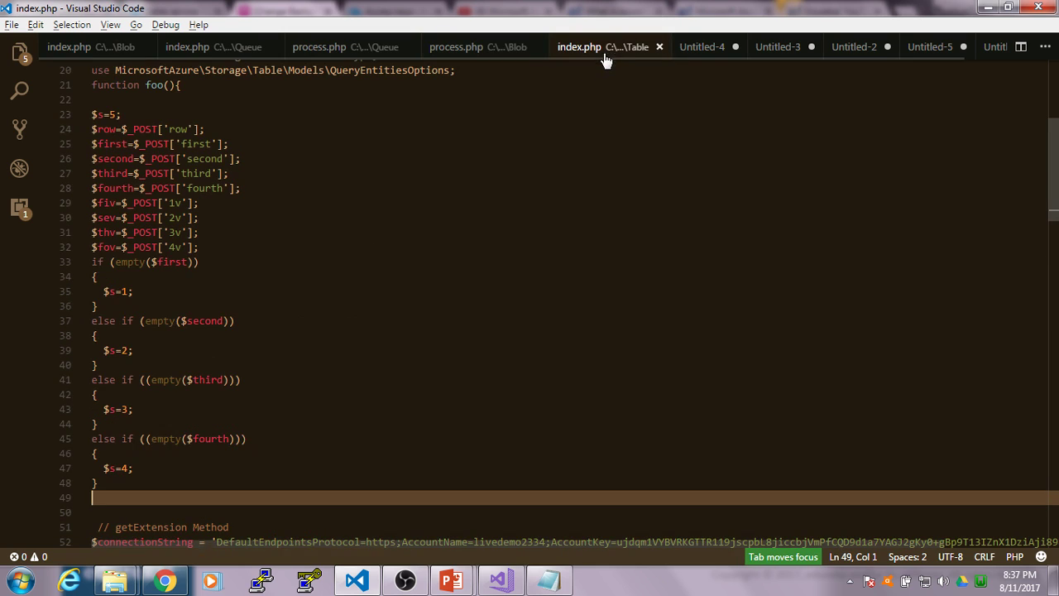
{"action": "scroll", "coordinate": [331, 284], "scroll_direction": "down", "scroll_amount": 1}
{"action": "scroll", "coordinate": [331, 284], "scroll_direction": "up", "scroll_amount": 5}
{"action": "scroll", "coordinate": [331, 290], "scroll_direction": "down", "scroll_amount": 7}
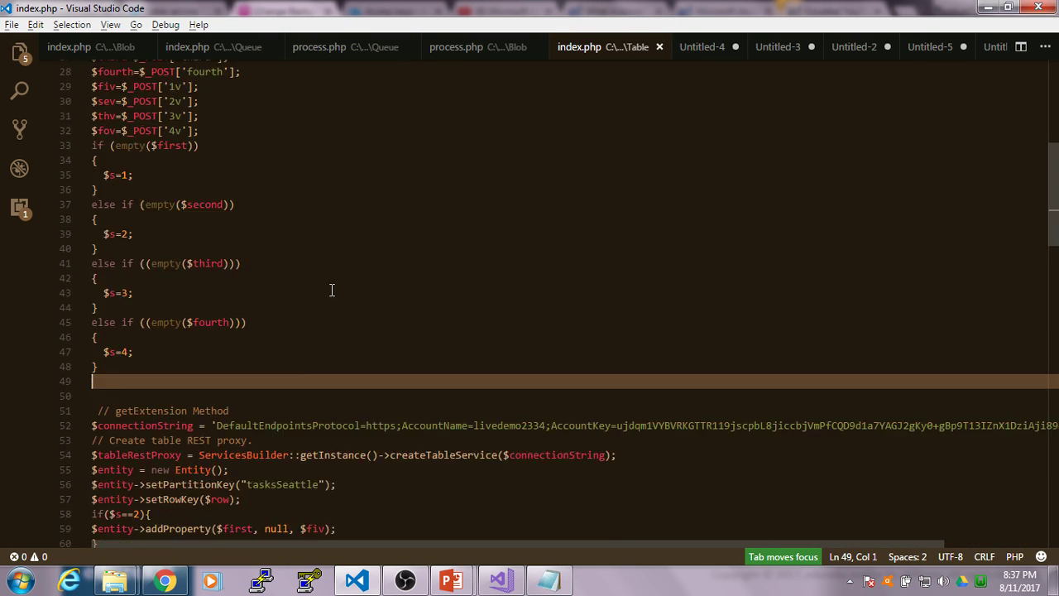
{"action": "scroll", "coordinate": [331, 290], "scroll_direction": "down", "scroll_amount": 3}
Replace the connection string in the Table index.php with the key1 connection string copied from the livedemo2336 access keys
{"action": "key", "text": "alt+Tab"}
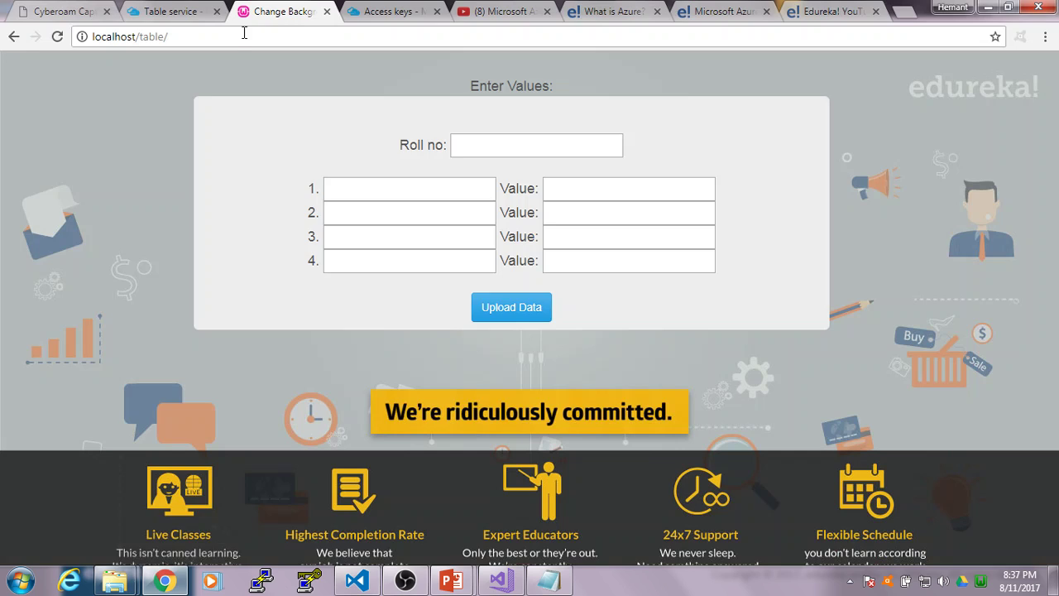
{"action": "left_click", "coordinate": [377, 13]}
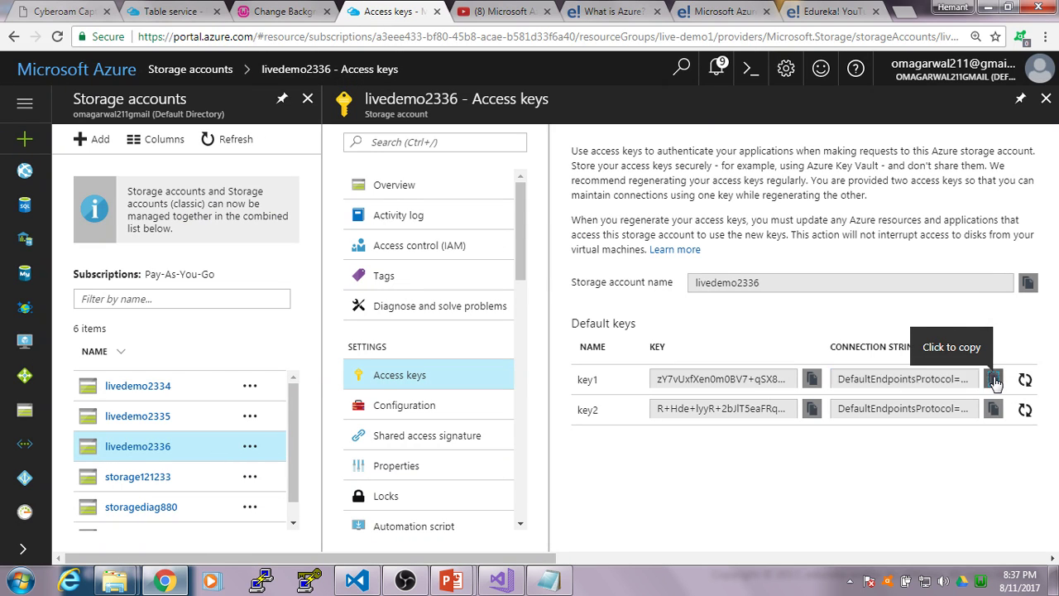
{"action": "left_click", "coordinate": [994, 380]}
{"action": "key", "text": "alt+Tab"}
{"action": "left_click", "coordinate": [219, 311]}
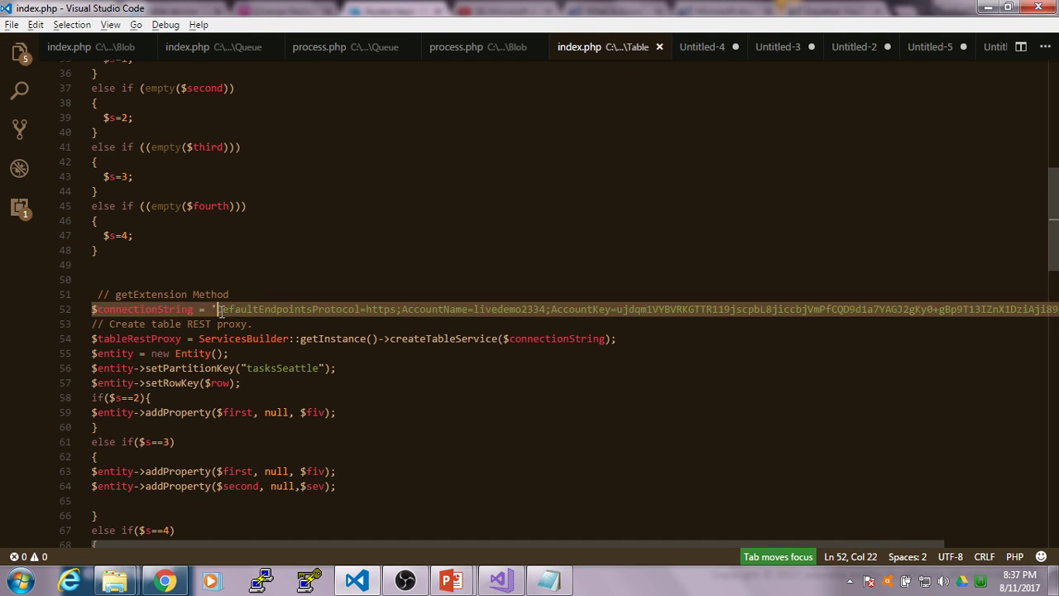
{"action": "left_click_drag", "start_coordinate": [218, 311], "coordinate": [1025, 317]}
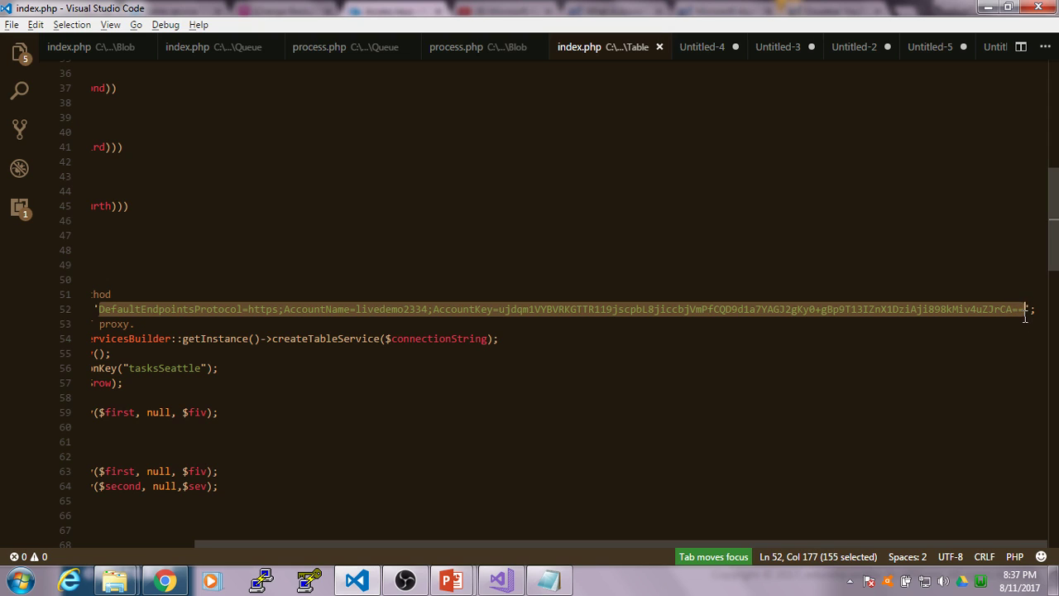
{"action": "key", "text": "ctrl+v"}
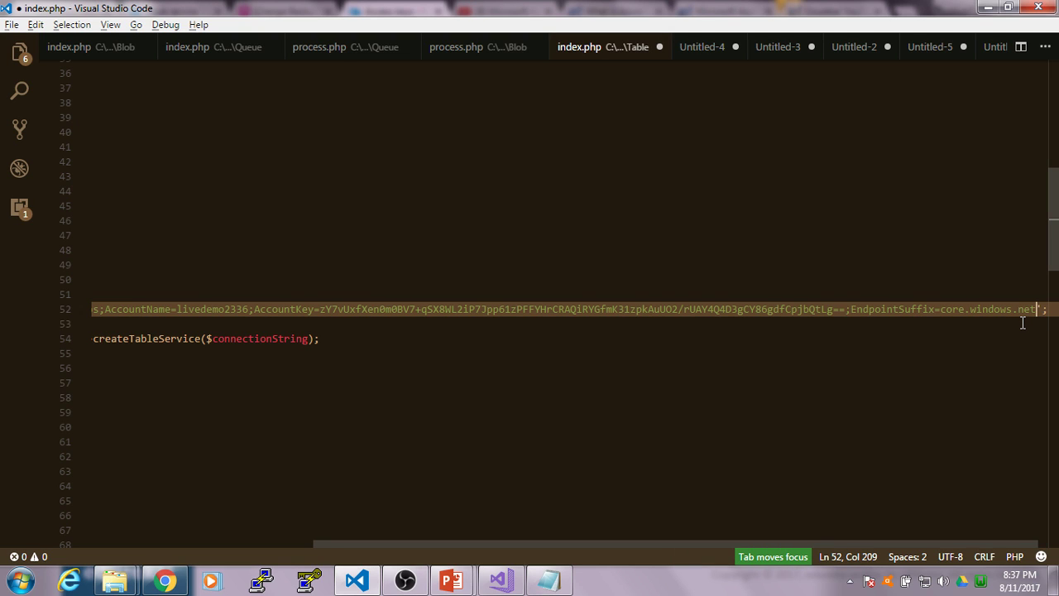
Remove ;EndpointSuffix=core.windows.net from the end of the pasted connection string
{"action": "key", "text": "BackSpace"}
{"action": "key", "text": "BackSpace"}
{"action": "key", "text": "BackSpace"}
{"action": "key", "text": "BackSpace"}
{"action": "key", "text": "BackSpace"}
{"action": "key", "text": "BackSpace"}
{"action": "key", "text": "BackSpace"}
{"action": "key", "text": "BackSpace"}
{"action": "key", "text": "BackSpace"}
{"action": "key", "text": "BackSpace"}
{"action": "key", "text": "BackSpace"}
{"action": "key", "text": "BackSpace"}
{"action": "key", "text": "BackSpace"}
{"action": "key", "text": "BackSpace"}
{"action": "key", "text": "BackSpace"}
{"action": "key", "text": "BackSpace"}
{"action": "key", "text": "BackSpace"}
{"action": "key", "text": "BackSpace"}
{"action": "key", "text": "BackSpace"}
{"action": "key", "text": "BackSpace"}
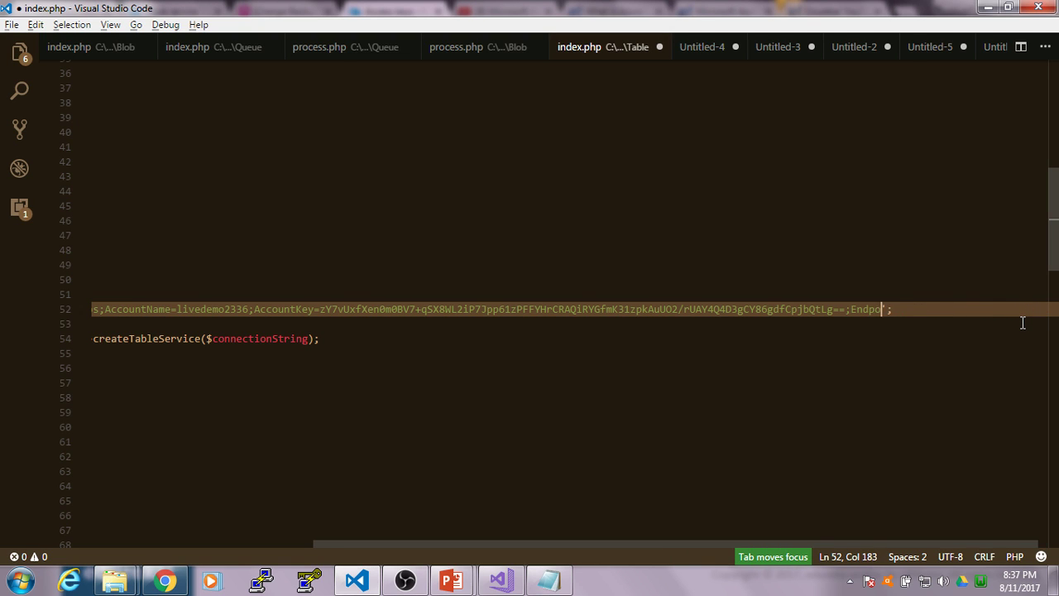
{"action": "key", "text": "BackSpace"}
{"action": "key", "text": "BackSpace"}
{"action": "key", "text": "BackSpace"}
{"action": "key", "text": "BackSpace"}
{"action": "key", "text": "BackSpace"}
{"action": "key", "text": "BackSpace"}
{"action": "left_click_drag", "start_coordinate": [678, 544], "coordinate": [385, 516]}
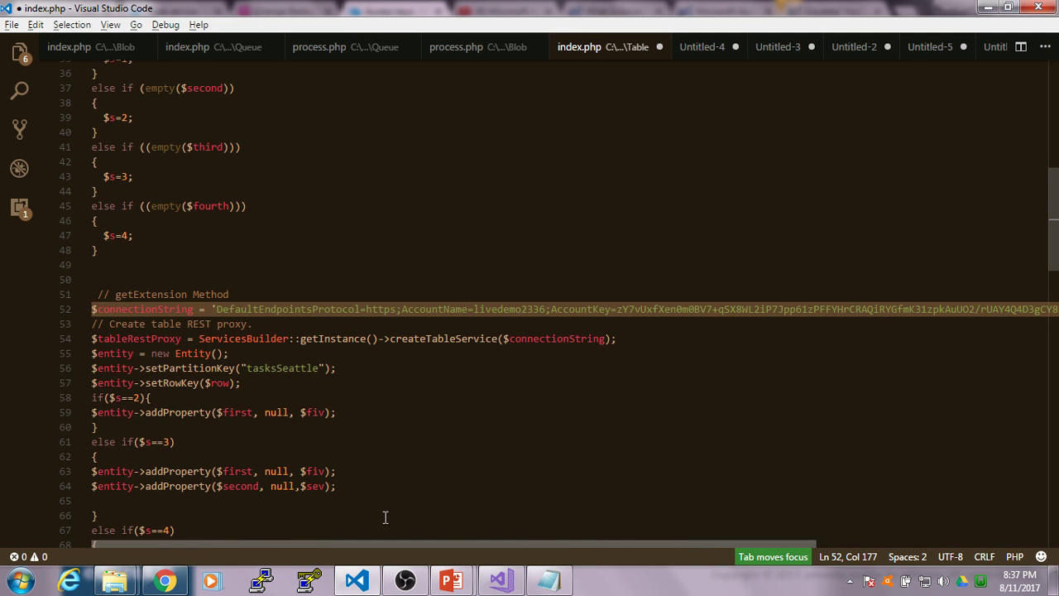
Change the table name in the insertEntity call from hello123 to newtable
{"action": "scroll", "coordinate": [390, 350], "scroll_direction": "down", "scroll_amount": 6}
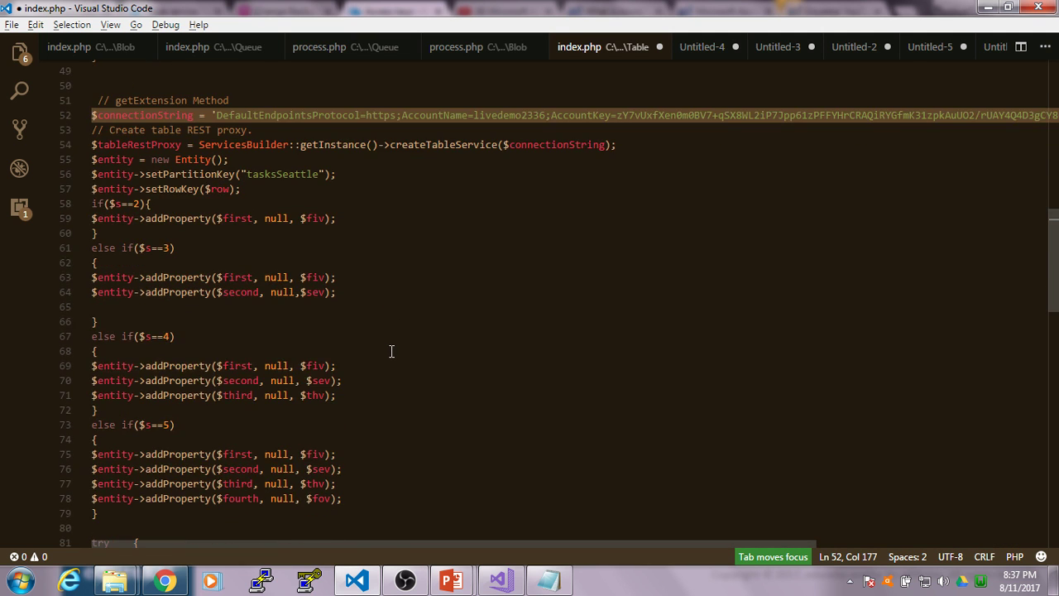
{"action": "scroll", "coordinate": [392, 350], "scroll_direction": "down", "scroll_amount": 2}
{"action": "double_click", "coordinate": [323, 402]}
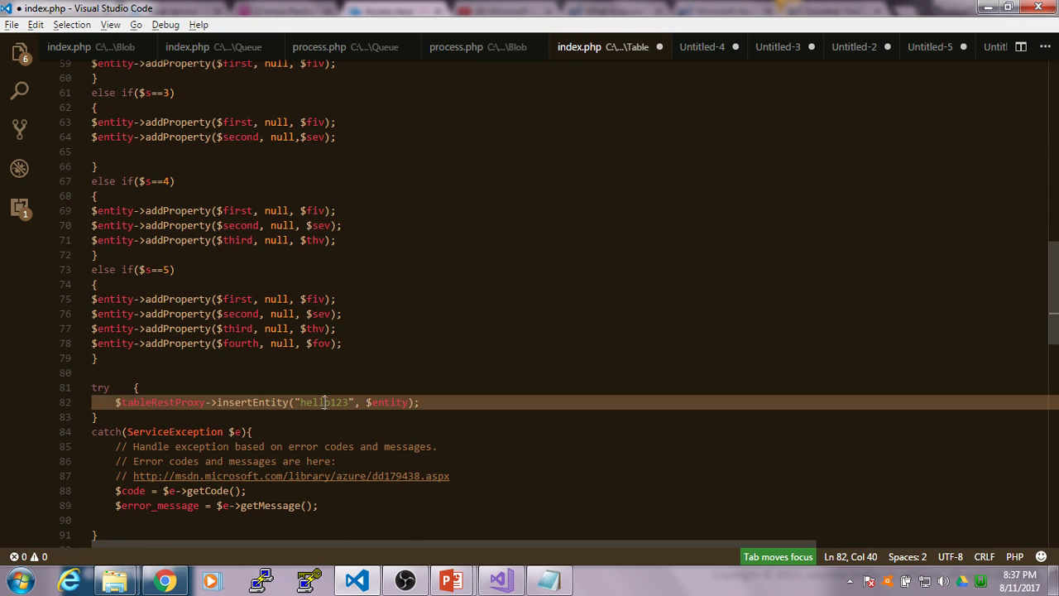
{"action": "type", "text": "newTable"}
Search index.php for other hello123 references, review the rest of the code and save the file
{"action": "key", "text": "ctrl+f"}
{"action": "type", "text": "he"}
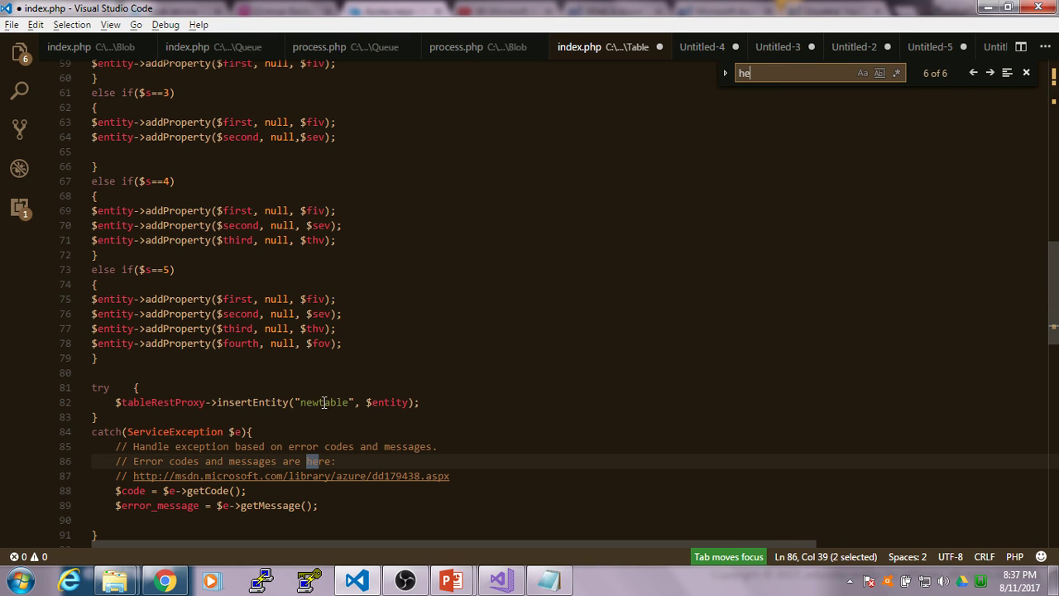
{"action": "type", "text": "llo123"}
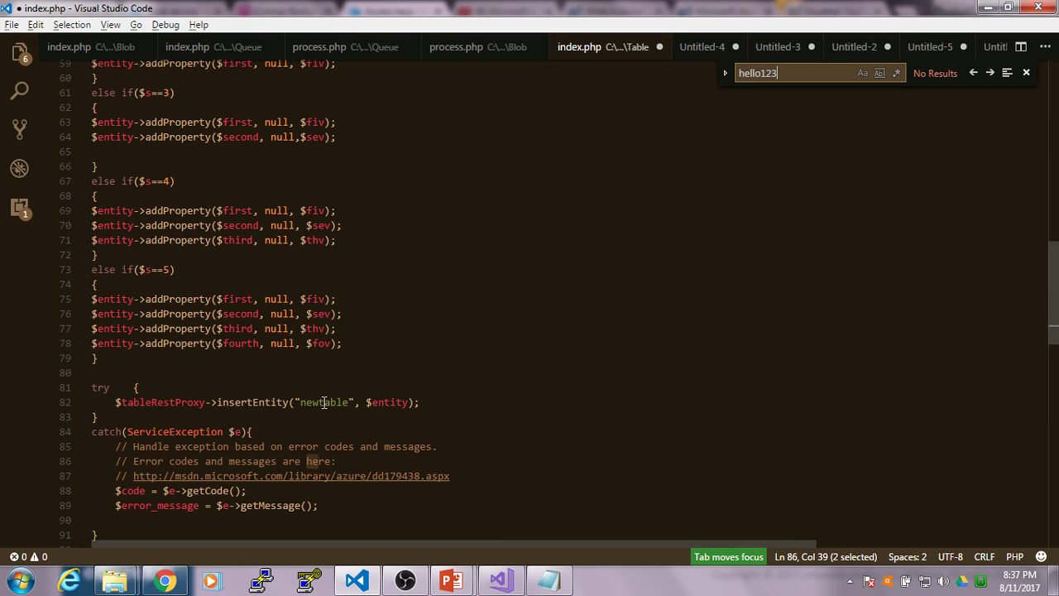
{"action": "left_click", "coordinate": [1026, 73]}
{"action": "scroll", "coordinate": [338, 372], "scroll_direction": "down", "scroll_amount": 9}
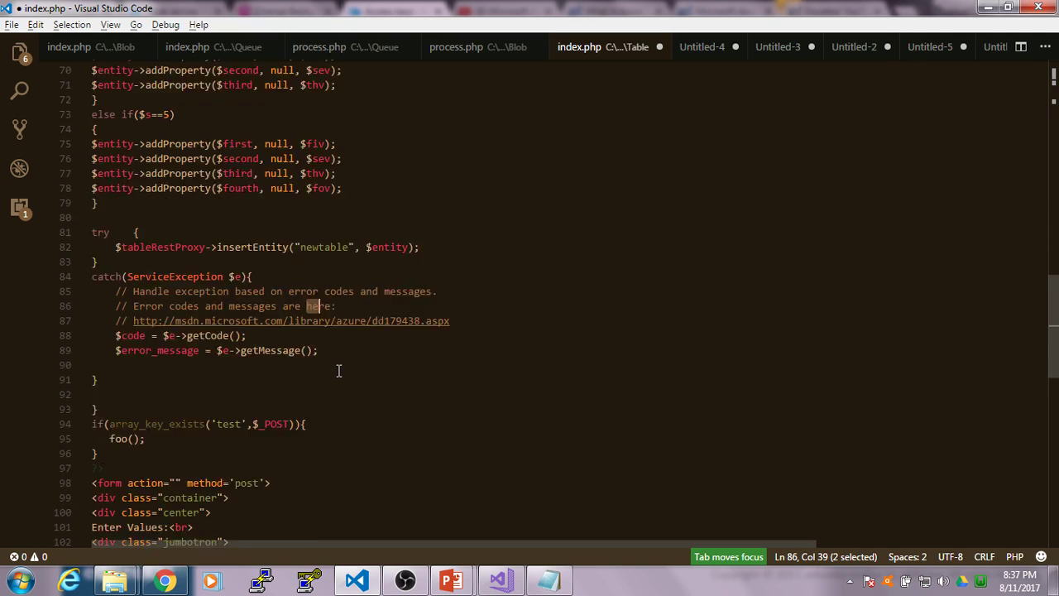
{"action": "scroll", "coordinate": [338, 372], "scroll_direction": "down", "scroll_amount": 6}
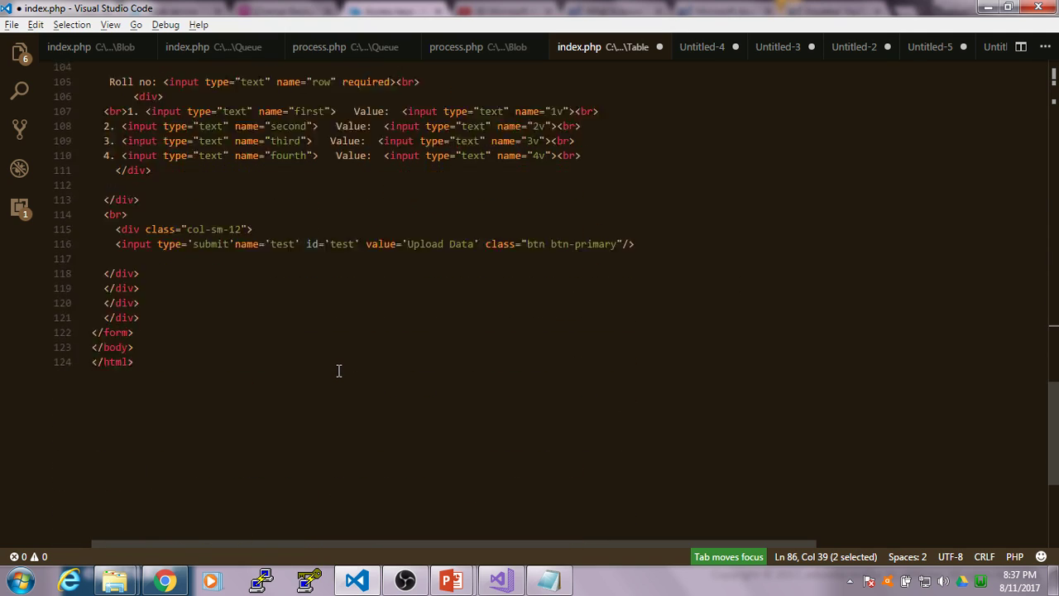
{"action": "scroll", "coordinate": [340, 364], "scroll_direction": "up", "scroll_amount": 17}
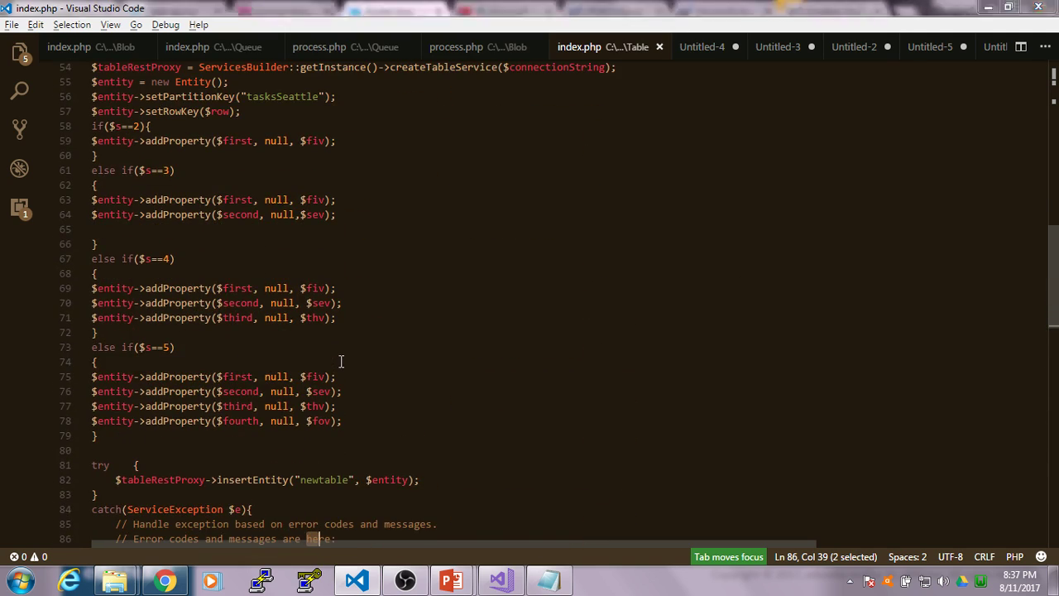
Return to Chrome, reload the localhost/table form and activate its Roll no field
{"action": "key", "text": "alt+Tab"}
{"action": "left_click", "coordinate": [282, 13]}
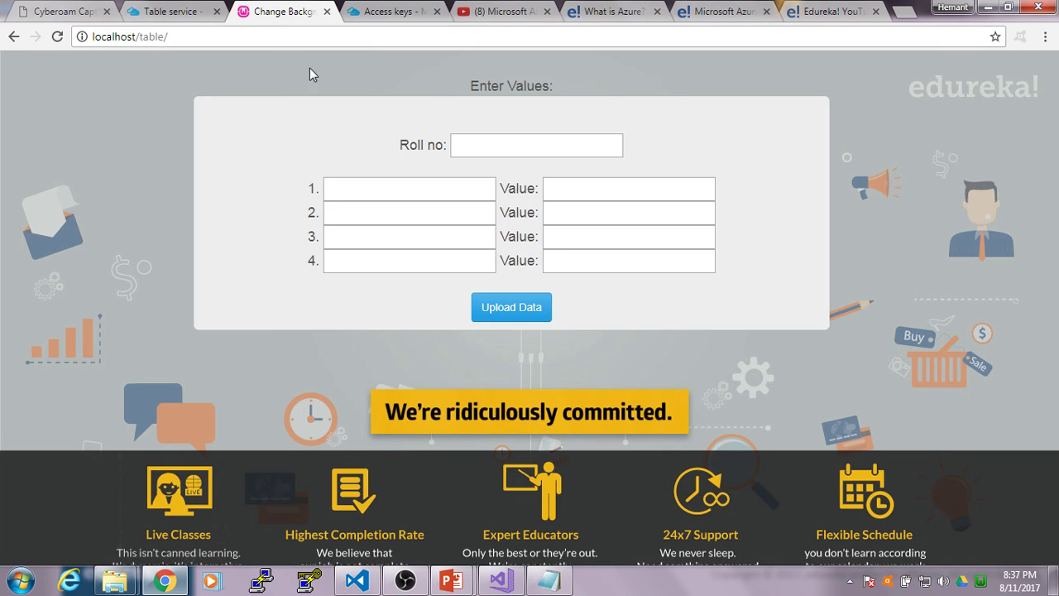
{"action": "left_click", "coordinate": [352, 37]}
{"action": "key", "text": "Return"}
{"action": "left_click", "coordinate": [558, 145]}
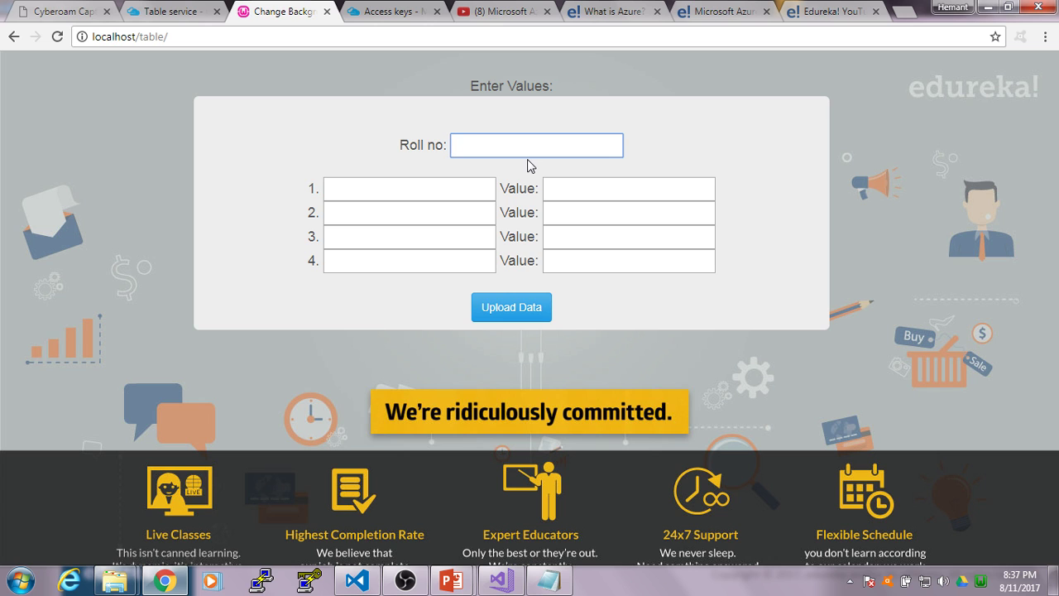
View the hello123 table in Visual Studio and the livedemo2336 table list in the Azure portal
{"action": "left_click", "coordinate": [505, 582]}
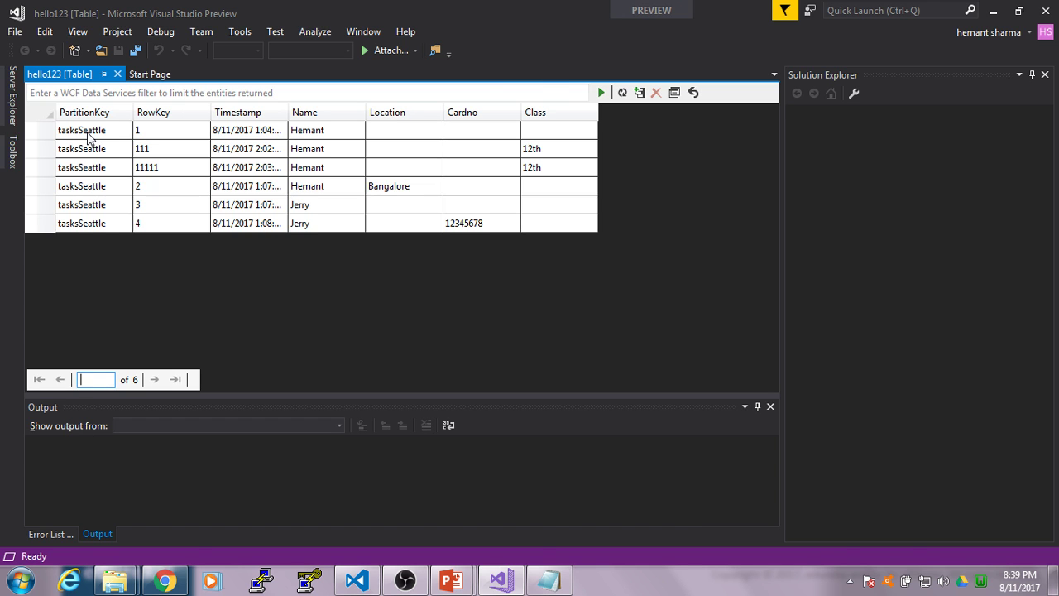
{"action": "key", "text": "alt+Tab"}
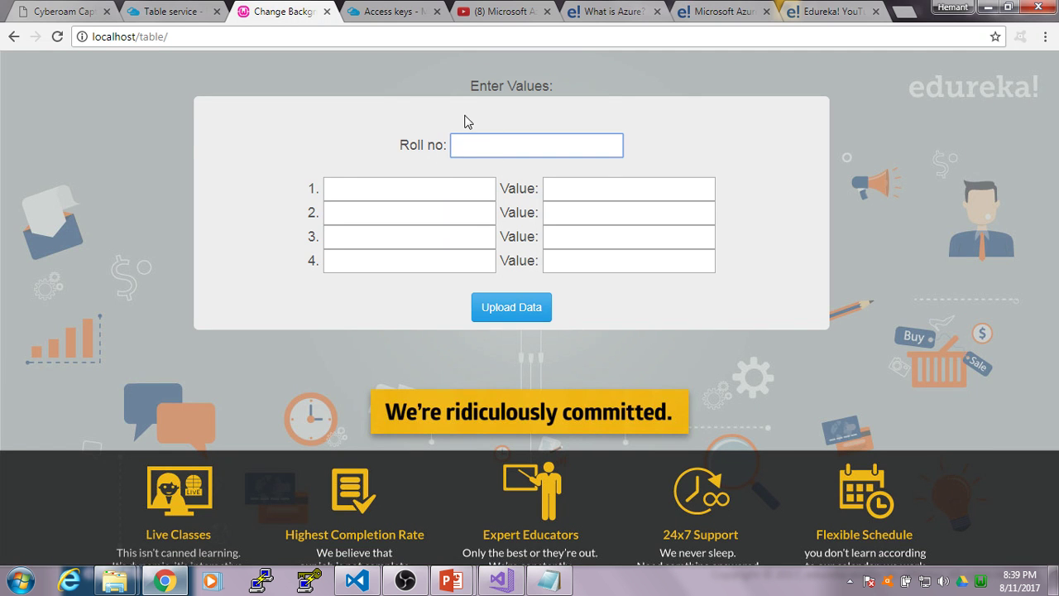
{"action": "left_click", "coordinate": [181, 13]}
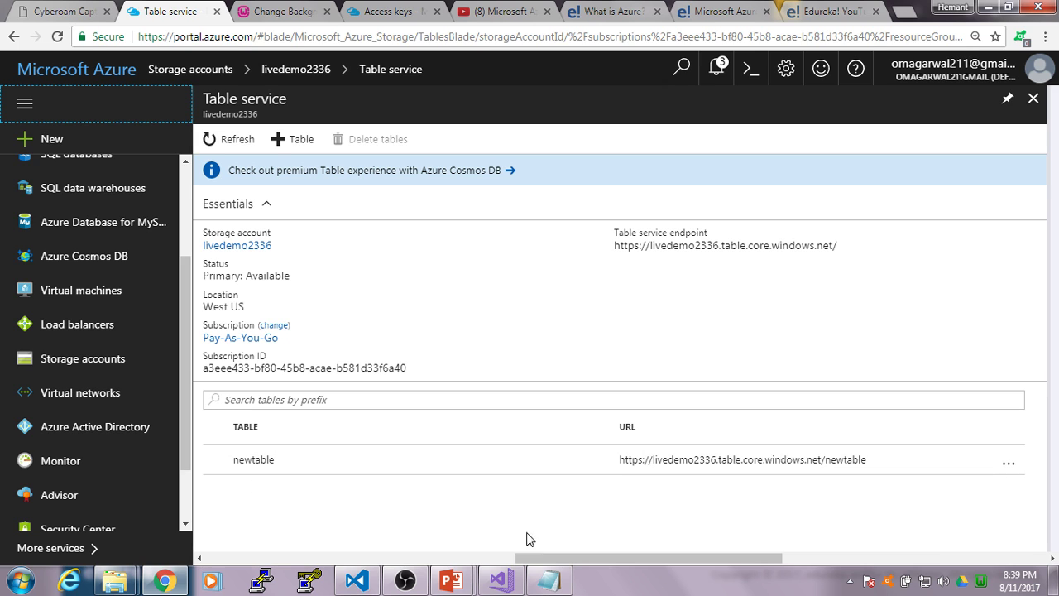
Switch to Visual Studio, collapse the livedemo2334 storage account and start attaching an external storage account under Azure Storage
{"action": "left_click", "coordinate": [511, 582]}
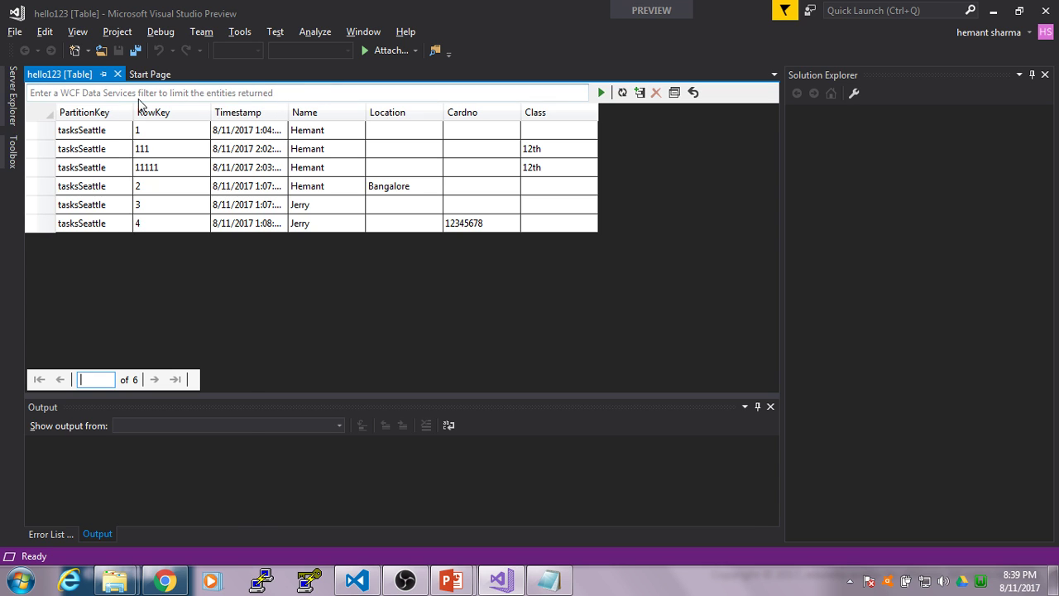
{"action": "left_click", "coordinate": [14, 101]}
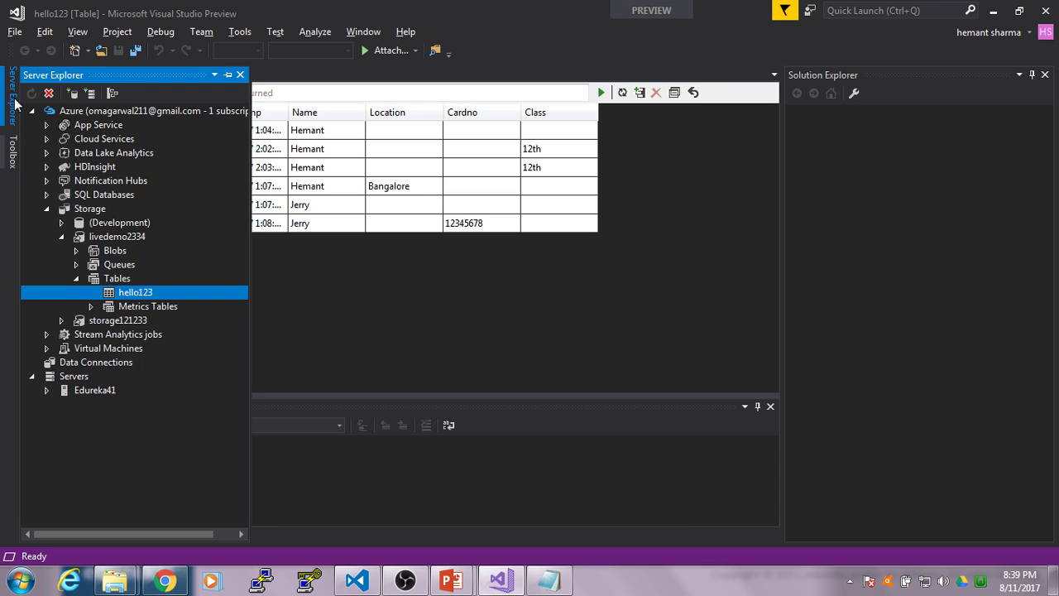
{"action": "left_click", "coordinate": [56, 113]}
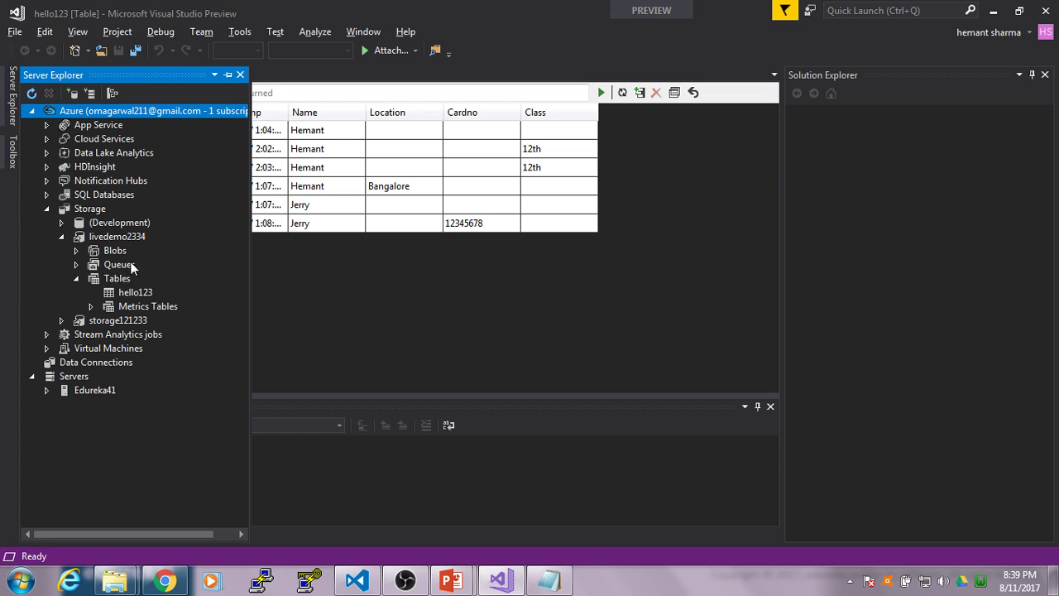
{"action": "left_click", "coordinate": [77, 279]}
{"action": "left_click", "coordinate": [62, 236]}
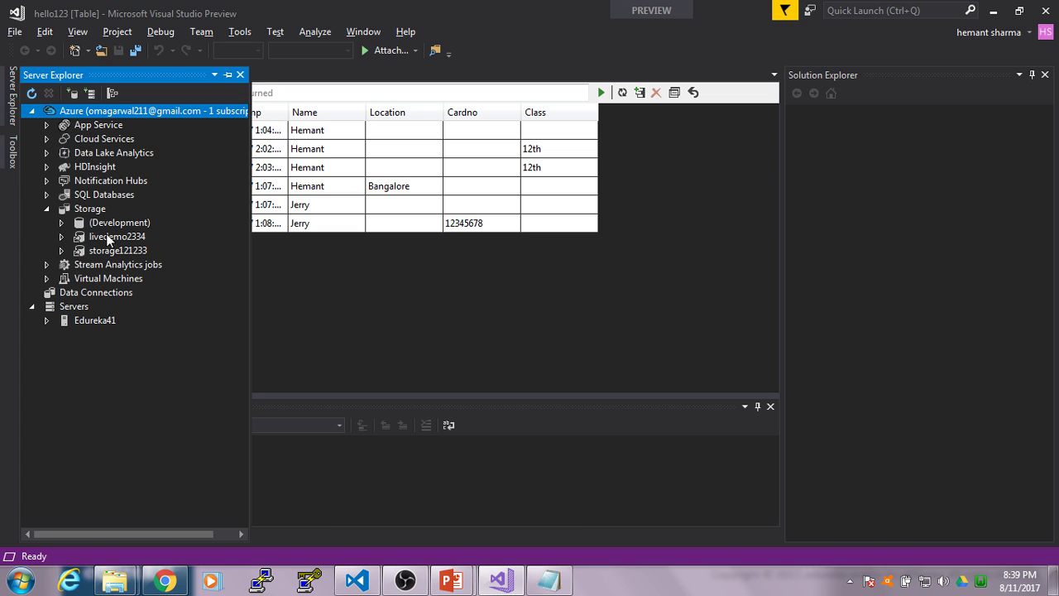
{"action": "left_click", "coordinate": [86, 212]}
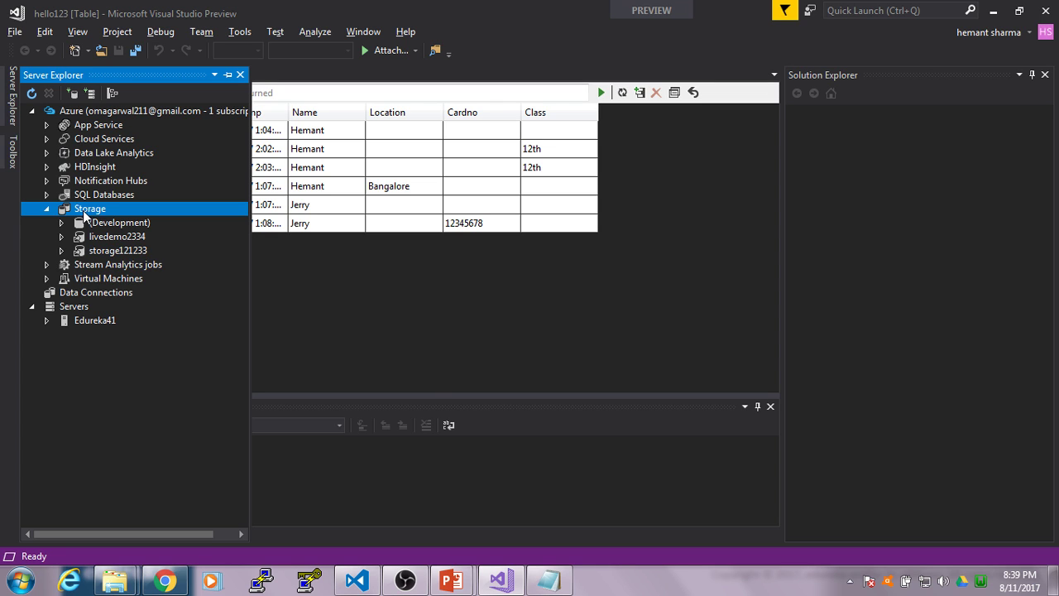
{"action": "right_click", "coordinate": [98, 212]}
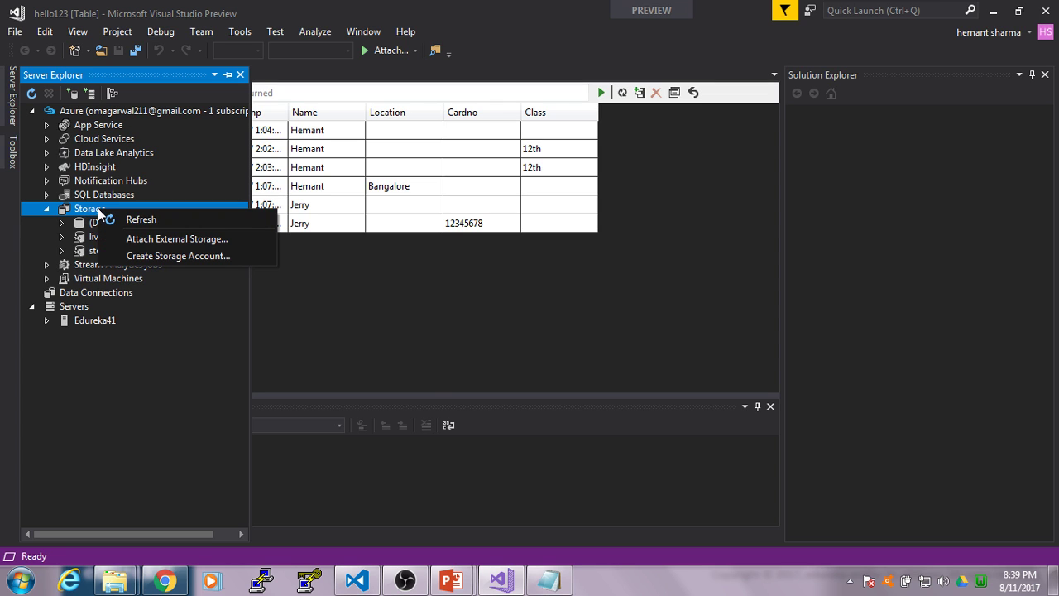
{"action": "left_click", "coordinate": [148, 238]}
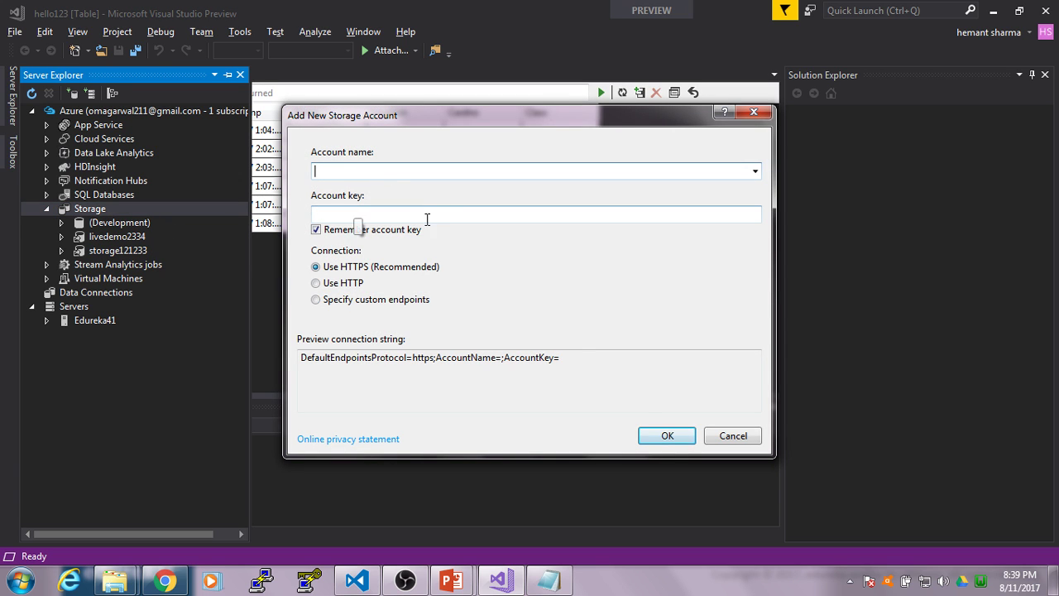
Copy the storage account name livedemo2336 from its access keys page in Chrome and paste it as Visual Studio's new account name
{"action": "left_click", "coordinate": [154, 590]}
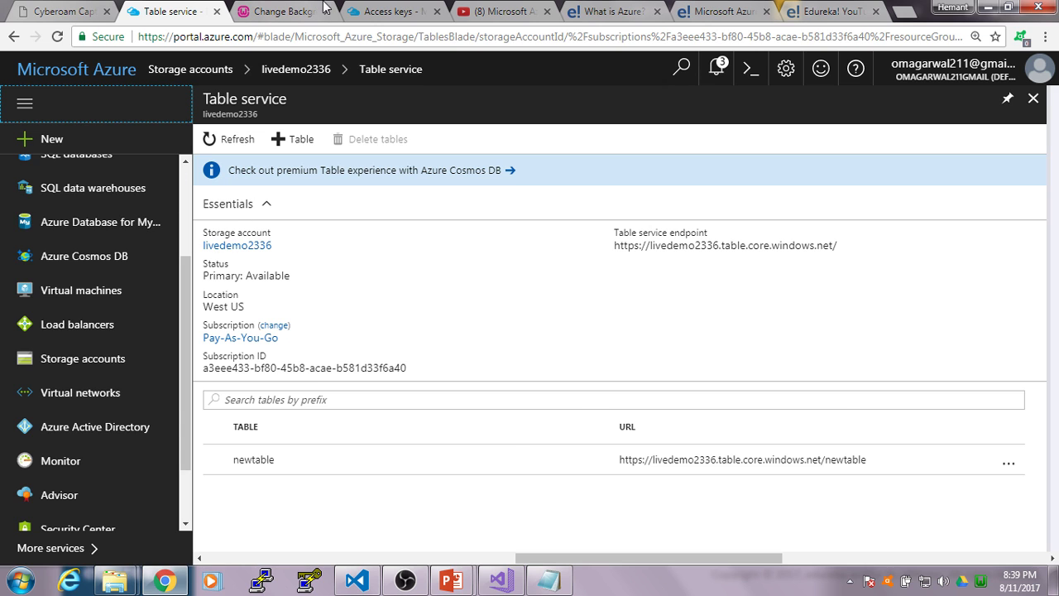
{"action": "left_click", "coordinate": [387, 10]}
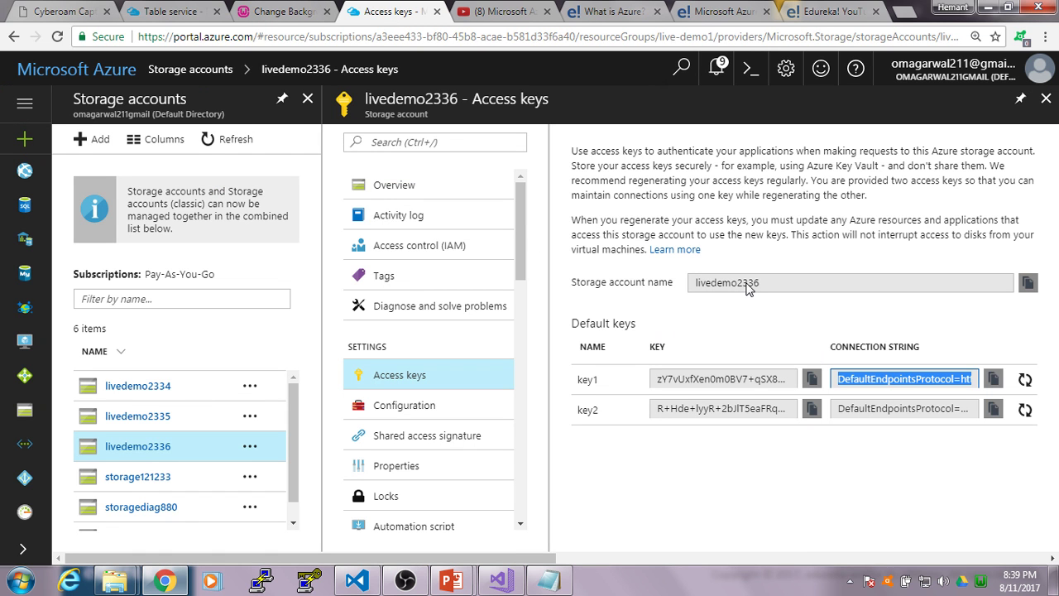
{"action": "left_click", "coordinate": [747, 285]}
{"action": "left_click", "coordinate": [1034, 290]}
{"action": "key", "text": "alt+Tab"}
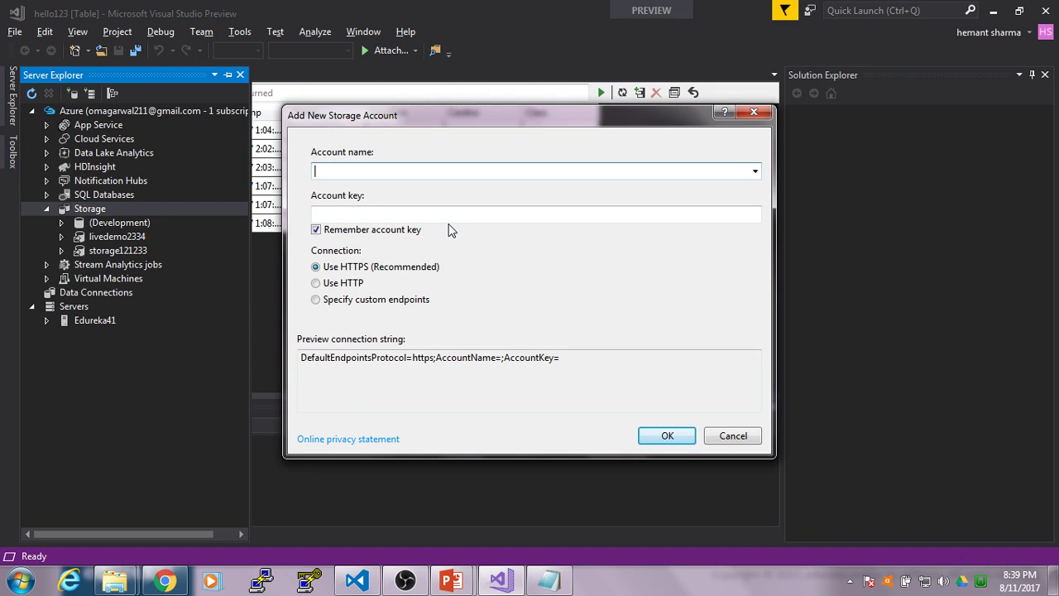
{"action": "key", "text": "ctrl+v"}
Copy the key1 access key from the Azure portal, paste it as the account key in Visual Studio and add the storage account
{"action": "key", "text": "alt+Tab"}
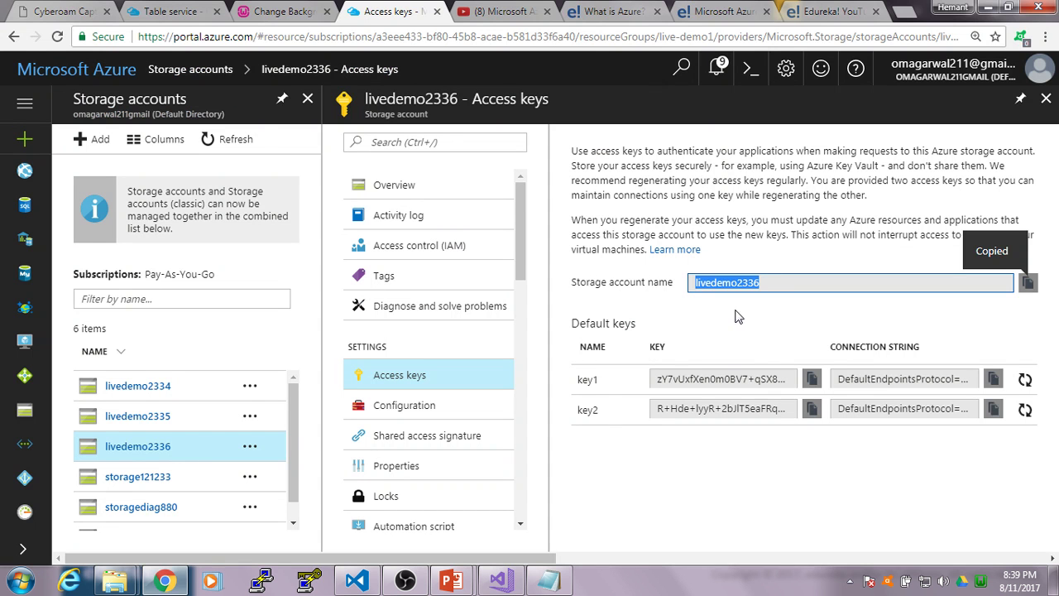
{"action": "left_click", "coordinate": [993, 378]}
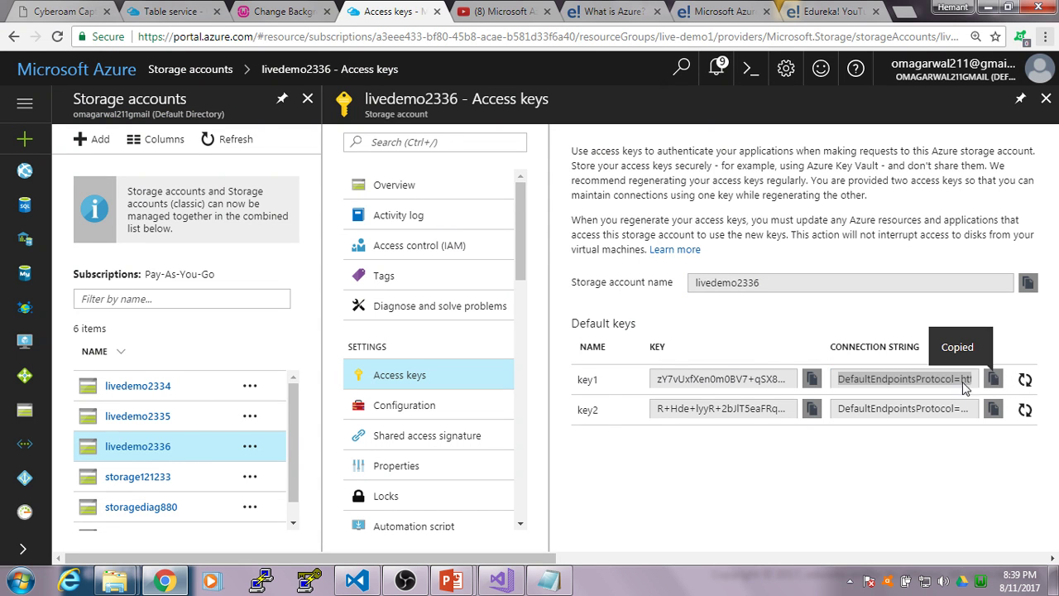
{"action": "left_click", "coordinate": [812, 378]}
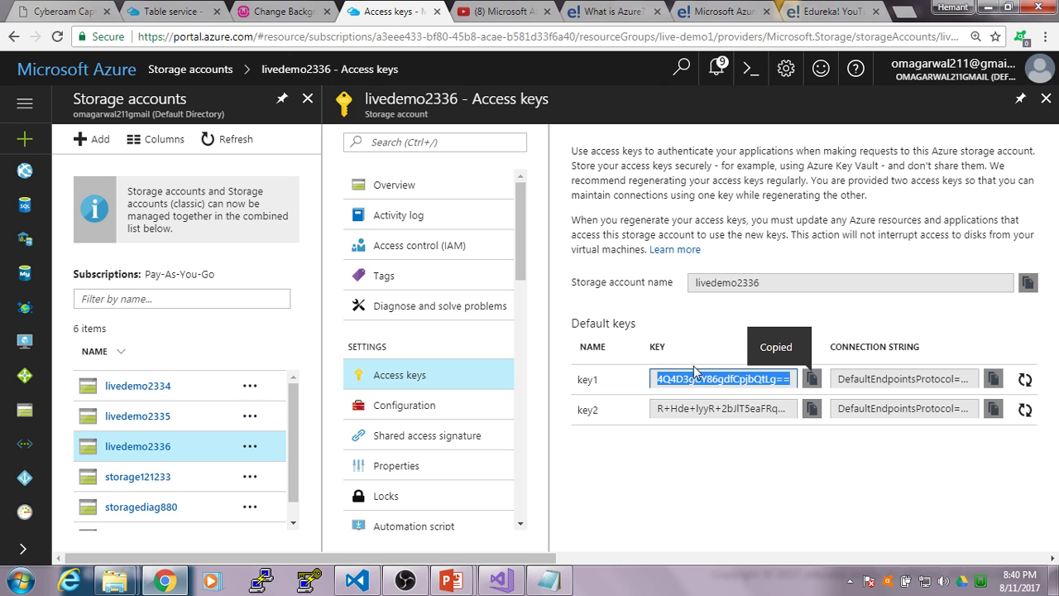
{"action": "key", "text": "alt+Tab"}
{"action": "left_click", "coordinate": [397, 217]}
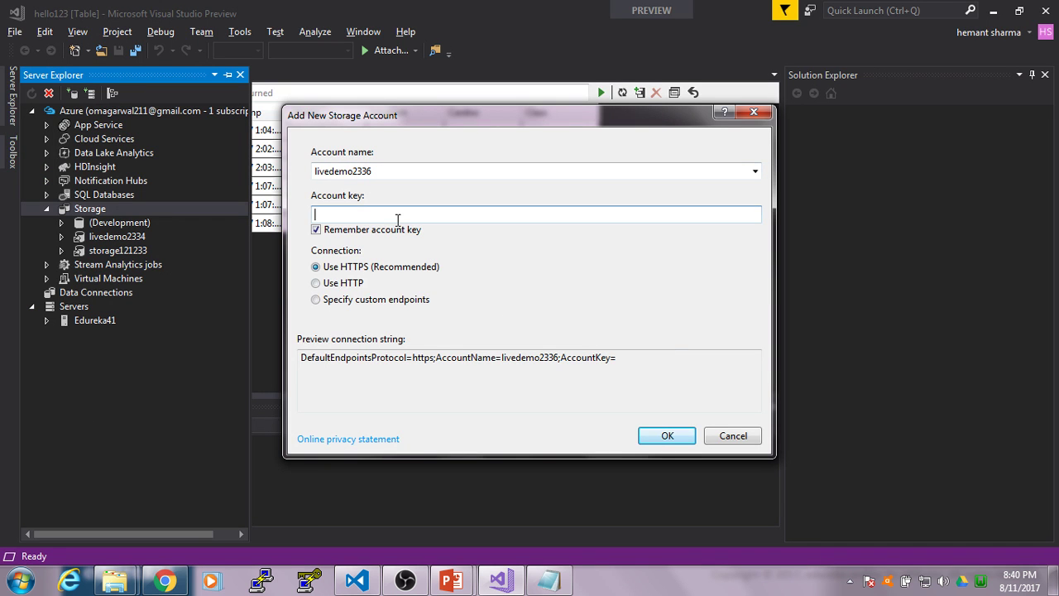
{"action": "key", "text": "ctrl+v"}
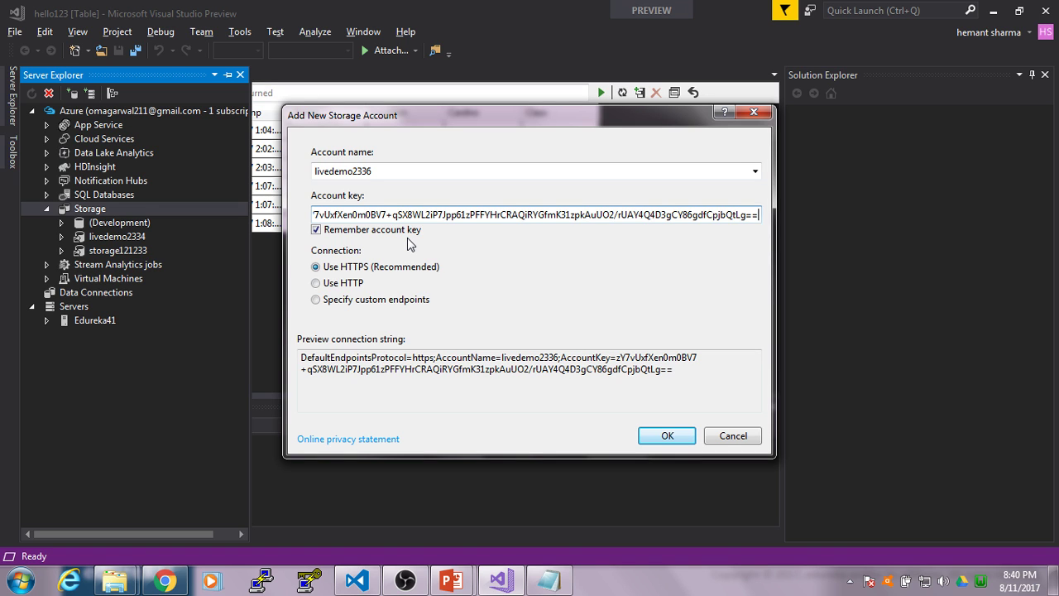
{"action": "left_click", "coordinate": [646, 444]}
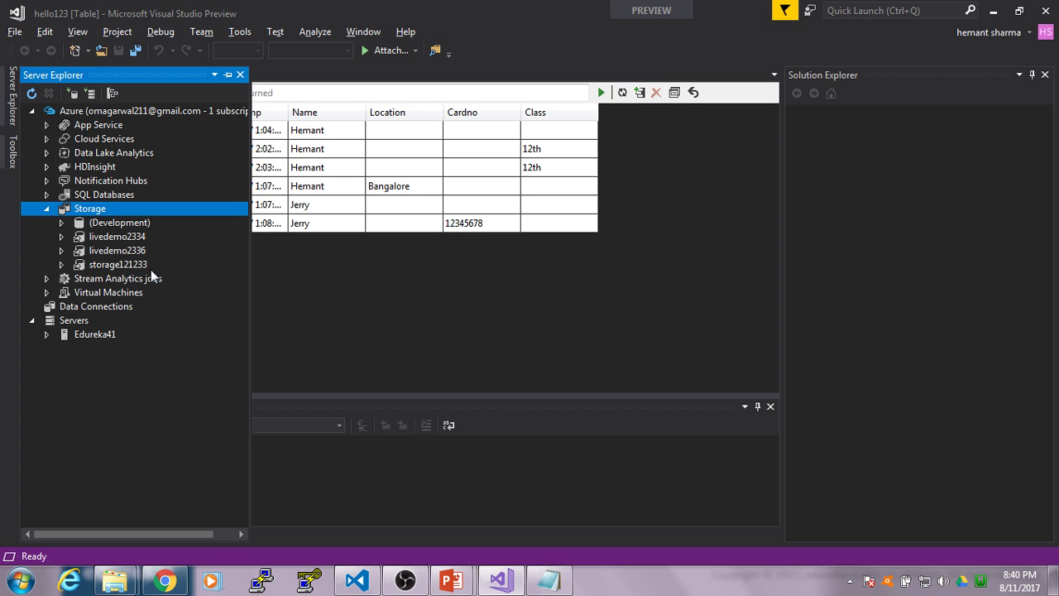
Expand the tables of storage account livedemo2336 and open newtable
{"action": "double_click", "coordinate": [96, 251]}
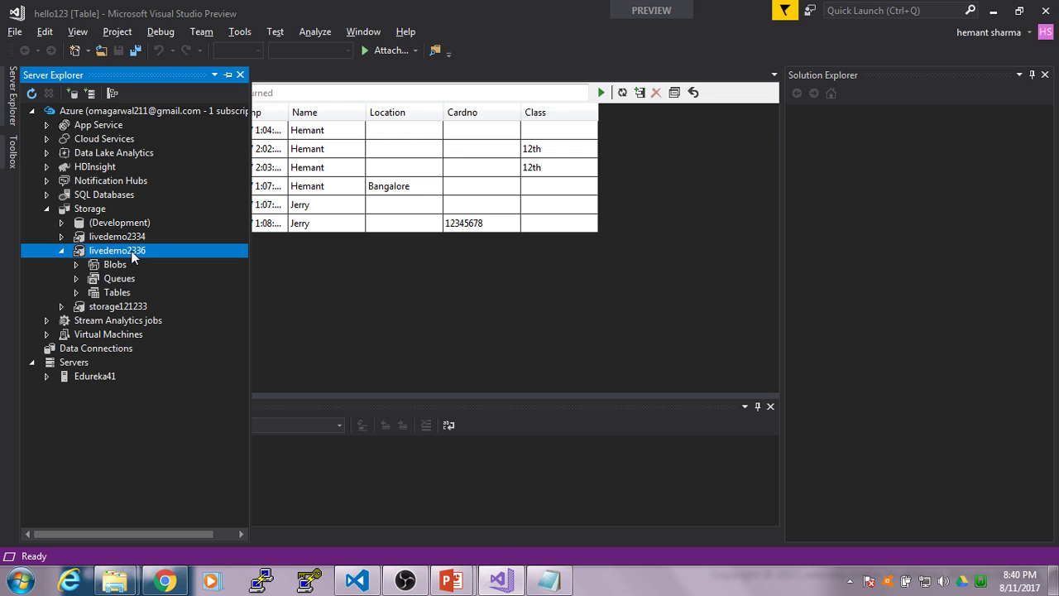
{"action": "left_click", "coordinate": [120, 293]}
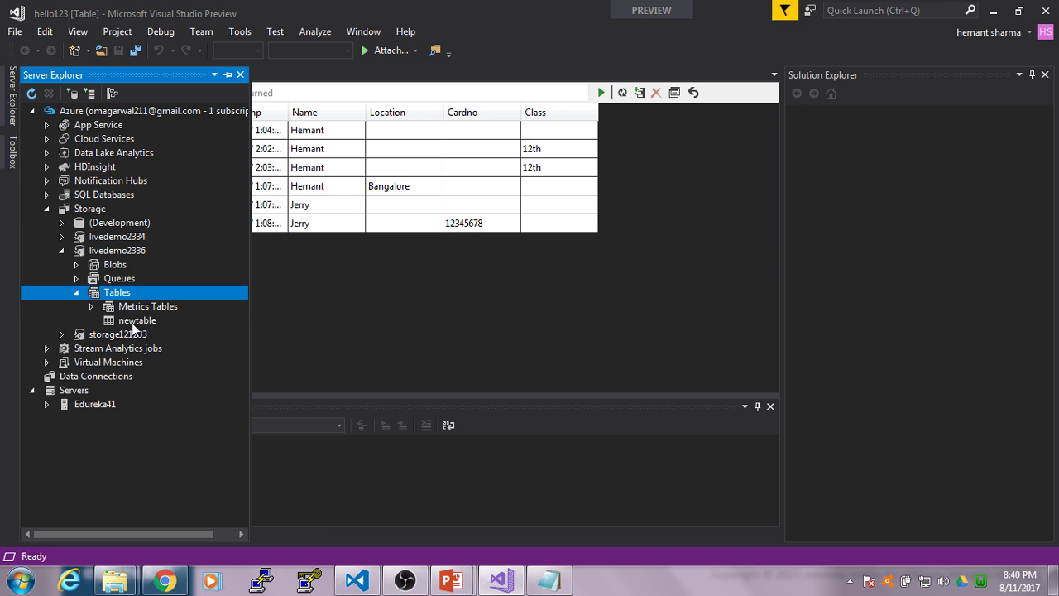
{"action": "double_click", "coordinate": [134, 320]}
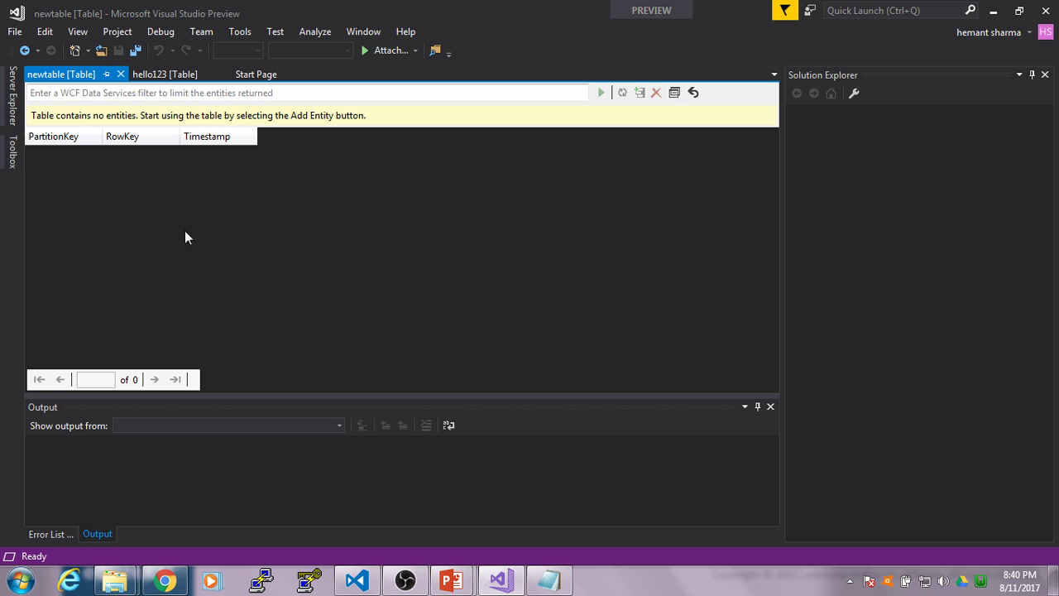
Return to the localhost/table form in Chrome, set Roll no to 1, and fill row 1 with Name and the student's first name
{"action": "key", "text": "alt+Tab"}
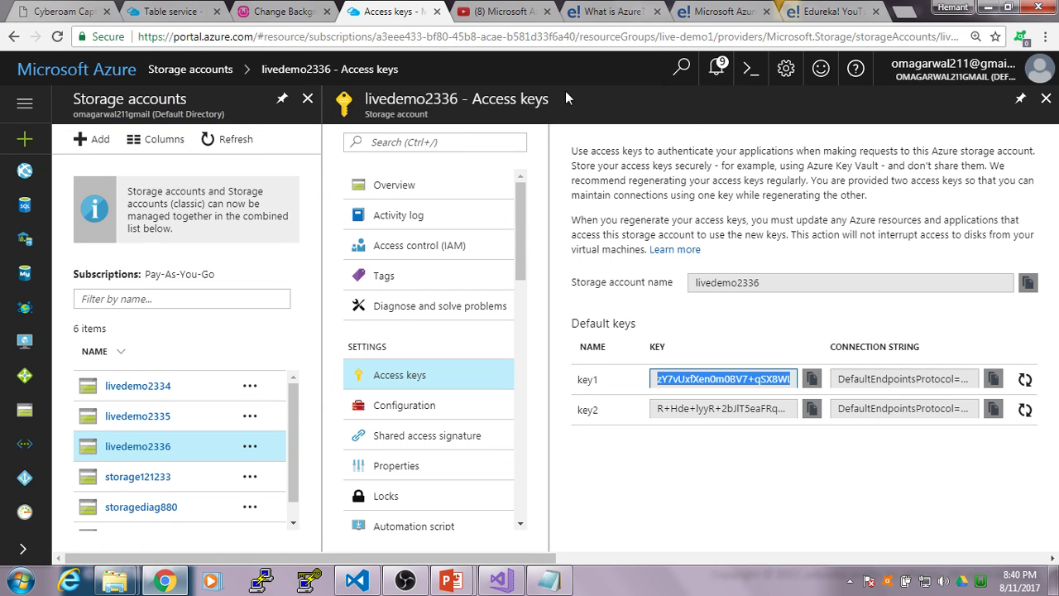
{"action": "left_click", "coordinate": [294, 10]}
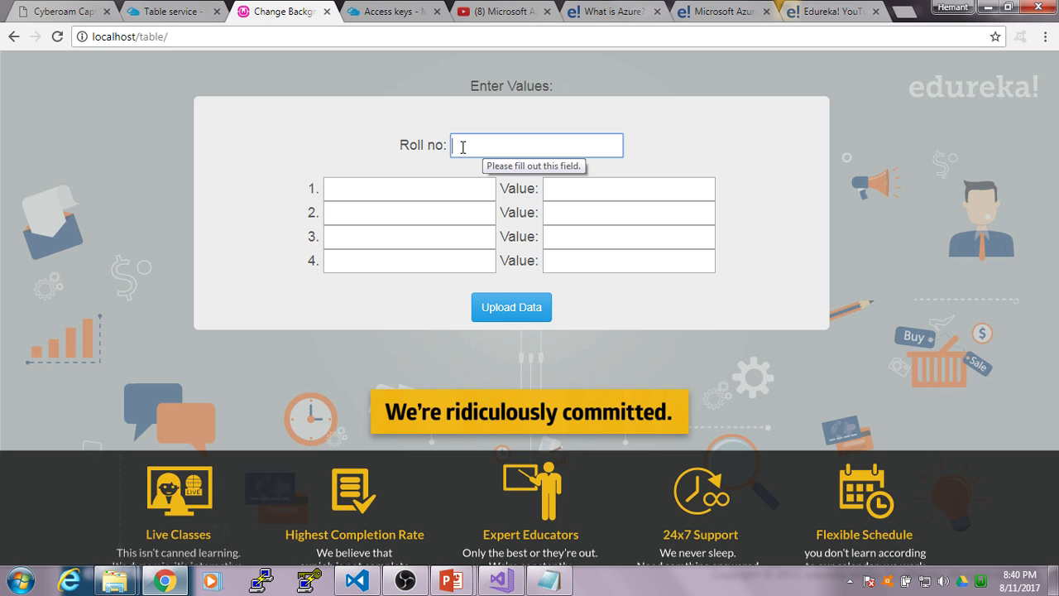
{"action": "type", "text": "1"}
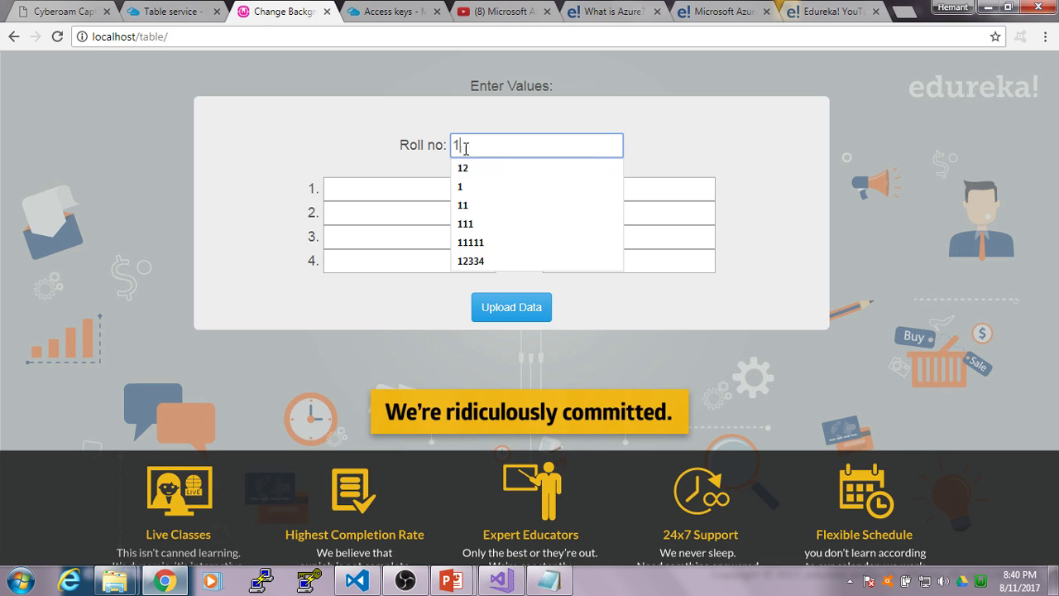
{"action": "left_click", "coordinate": [393, 184]}
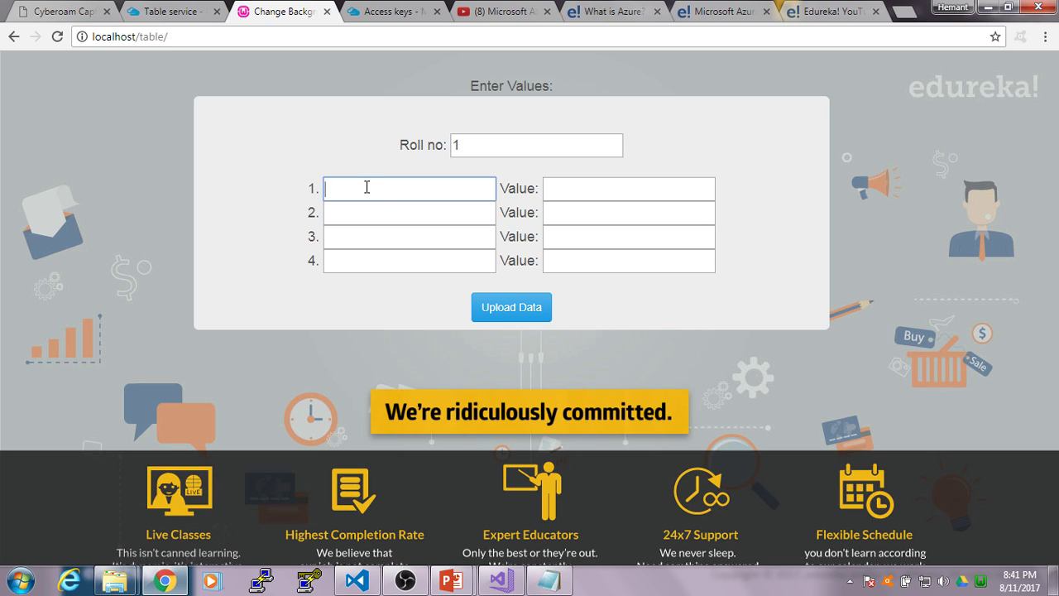
{"action": "type", "text": "Name"}
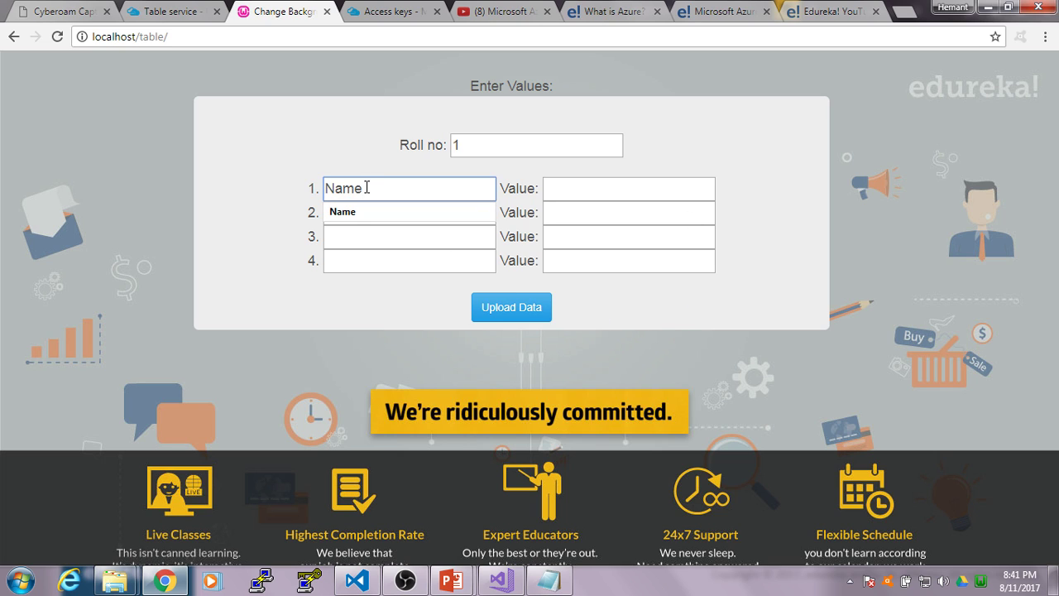
{"action": "left_click", "coordinate": [608, 191]}
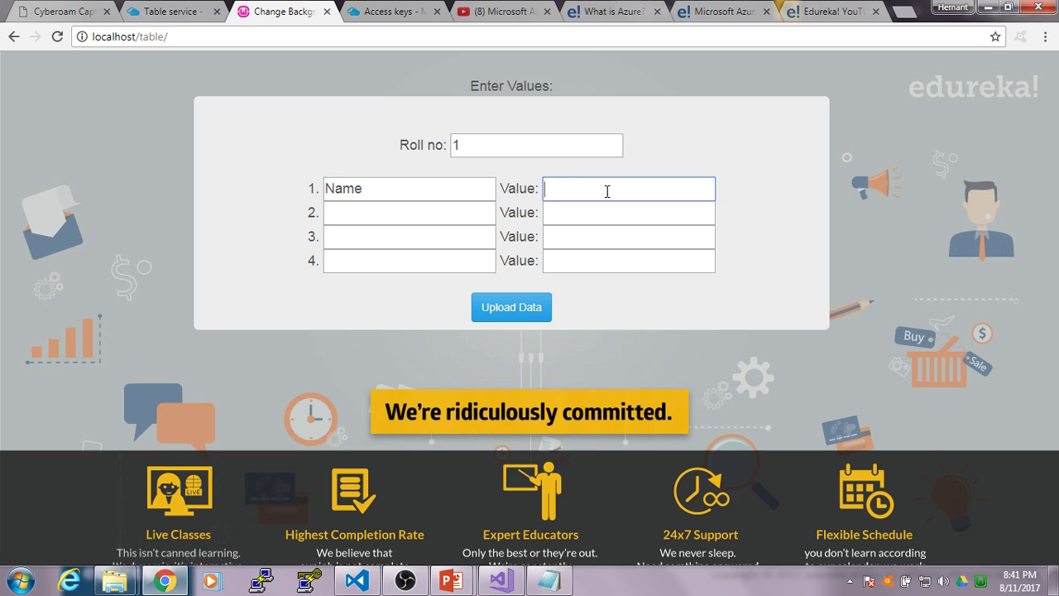
{"action": "type", "text": "Hemant"}
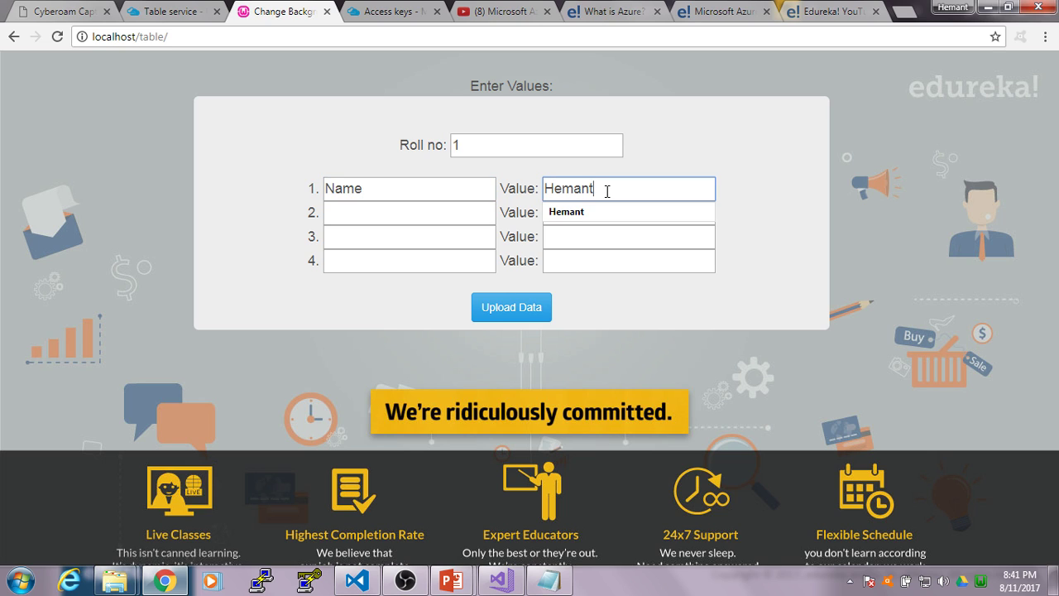
Fill row 2 of the form with Mobileno and a mobile number, and upload the data
{"action": "left_click", "coordinate": [396, 212]}
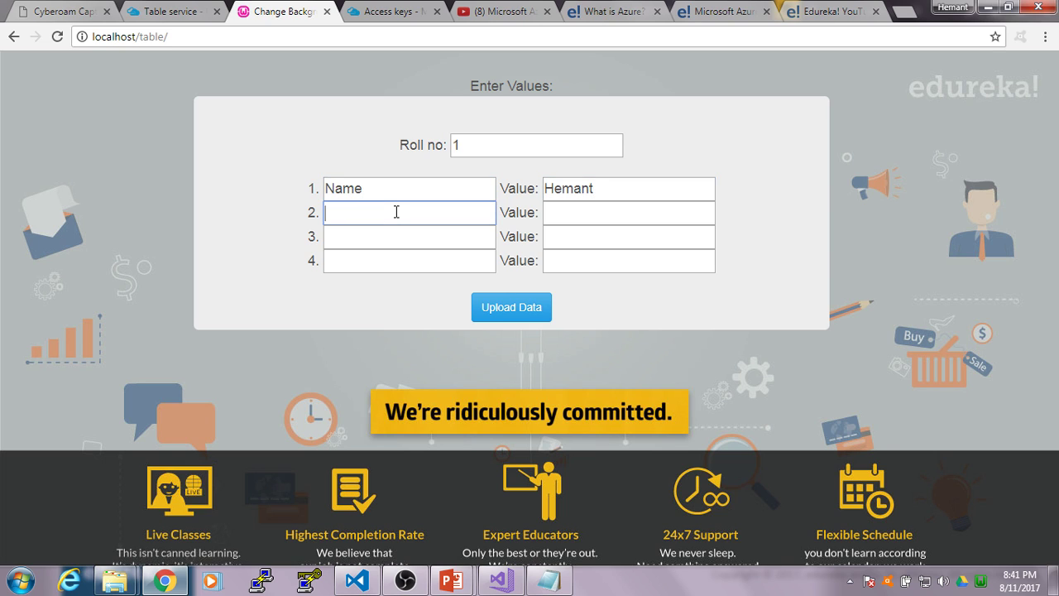
{"action": "type", "text": "Mo"}
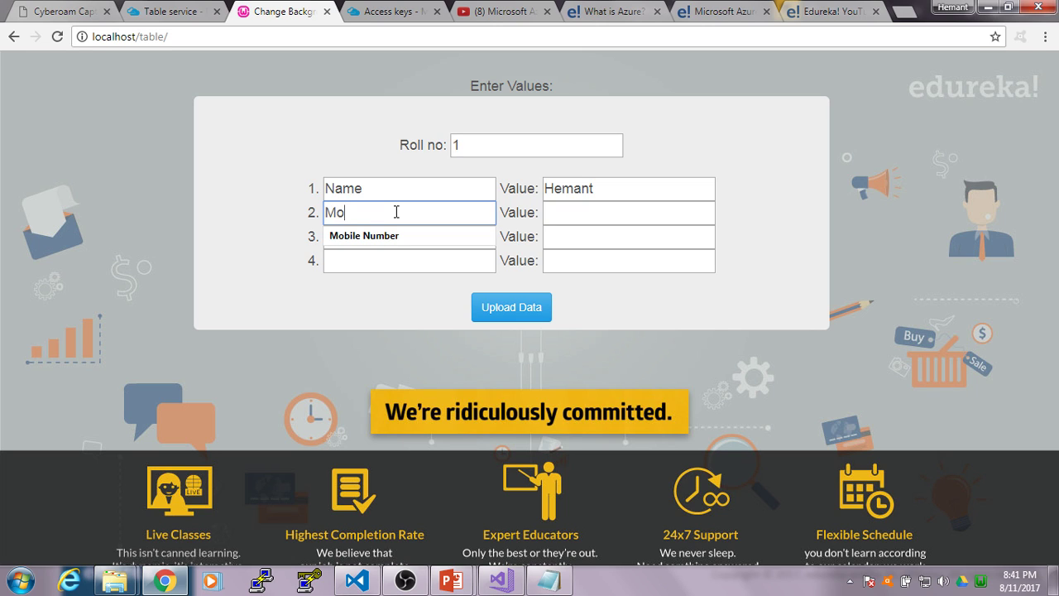
{"action": "type", "text": "bileno"}
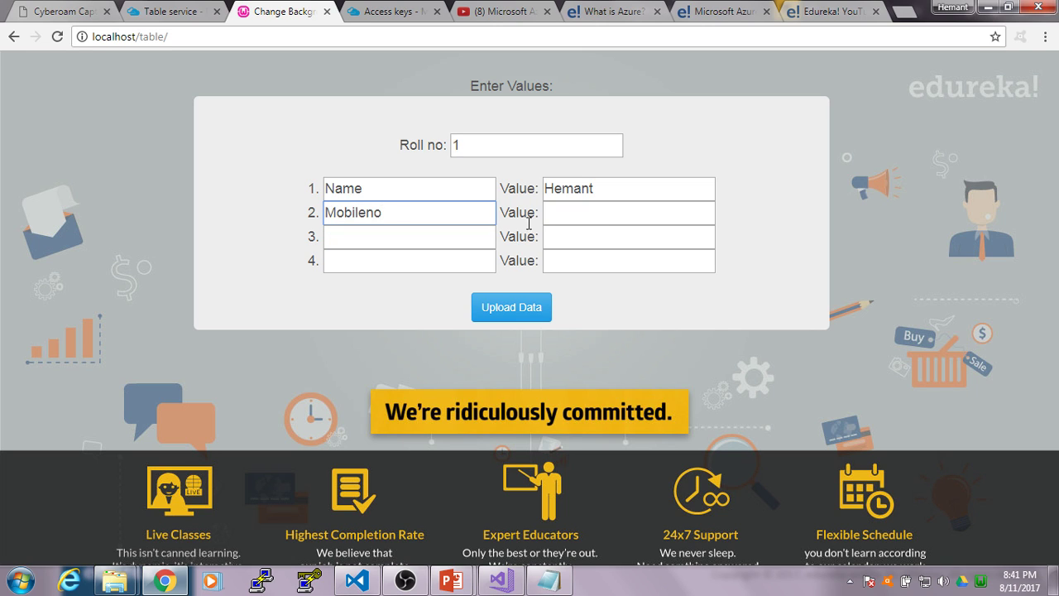
{"action": "left_click", "coordinate": [599, 216]}
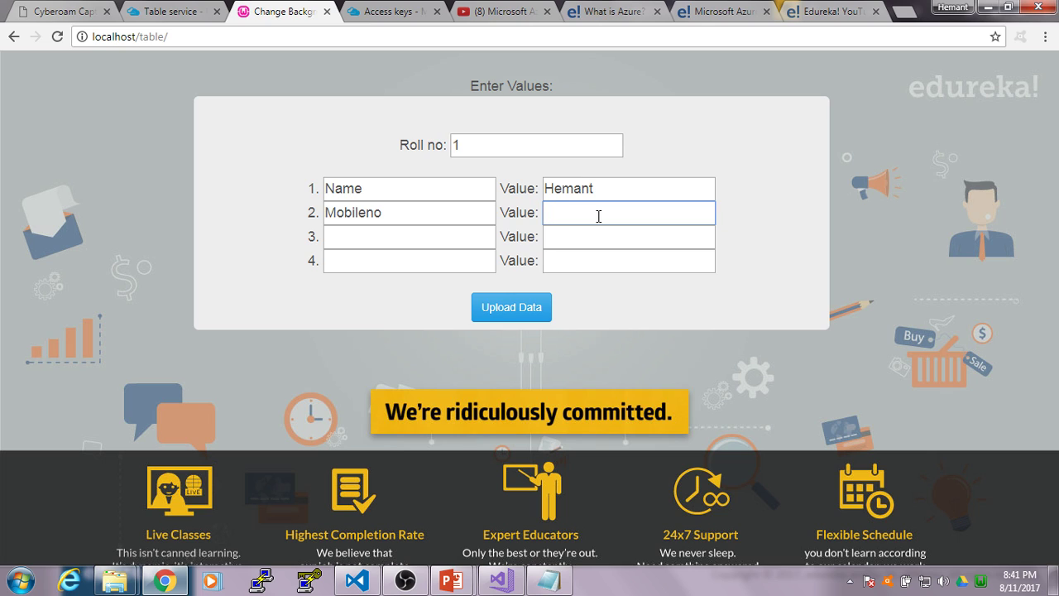
{"action": "type", "text": "1234567"}
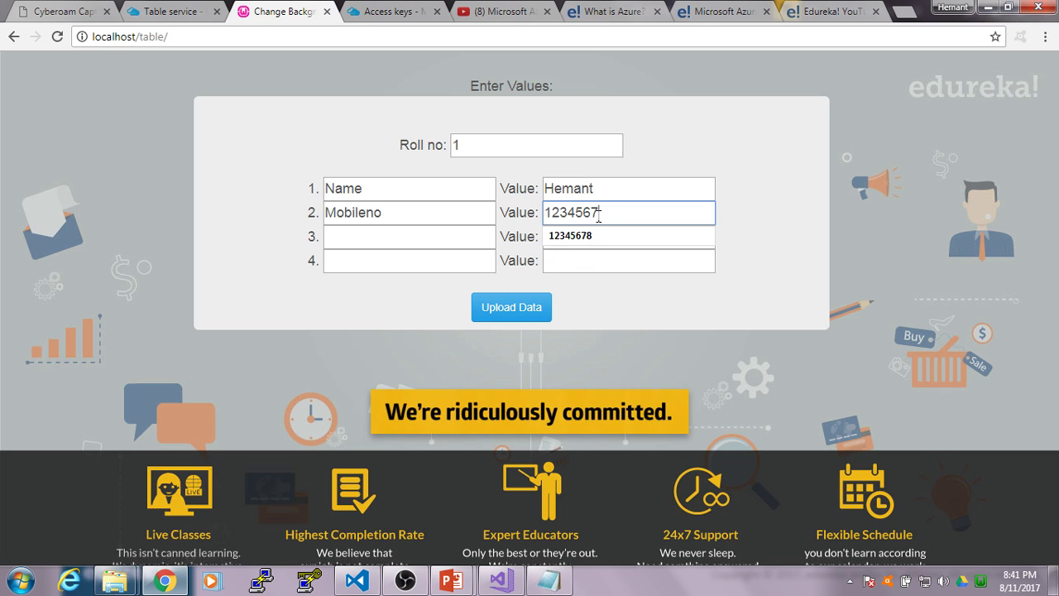
{"action": "type", "text": "89"}
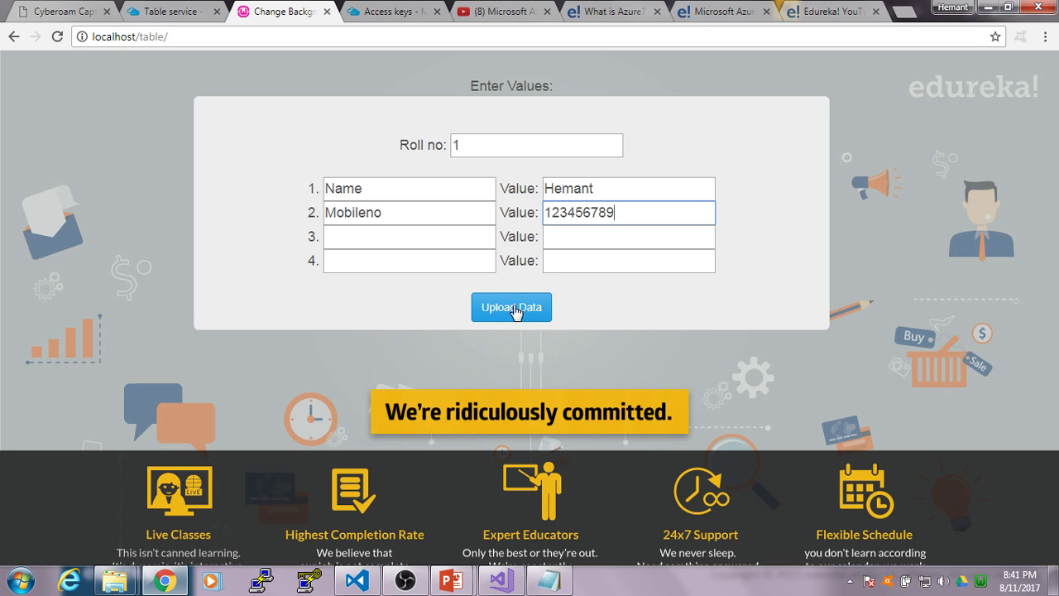
{"action": "left_click", "coordinate": [513, 308]}
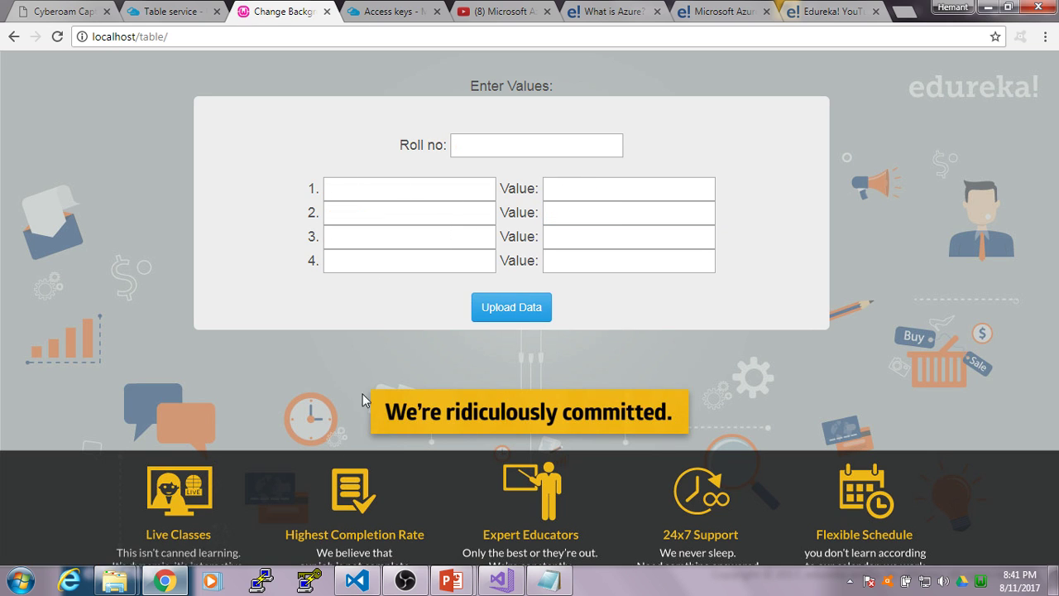
Switch to Visual Studio and refresh newtable to view the uploaded entity
{"action": "left_click", "coordinate": [355, 579]}
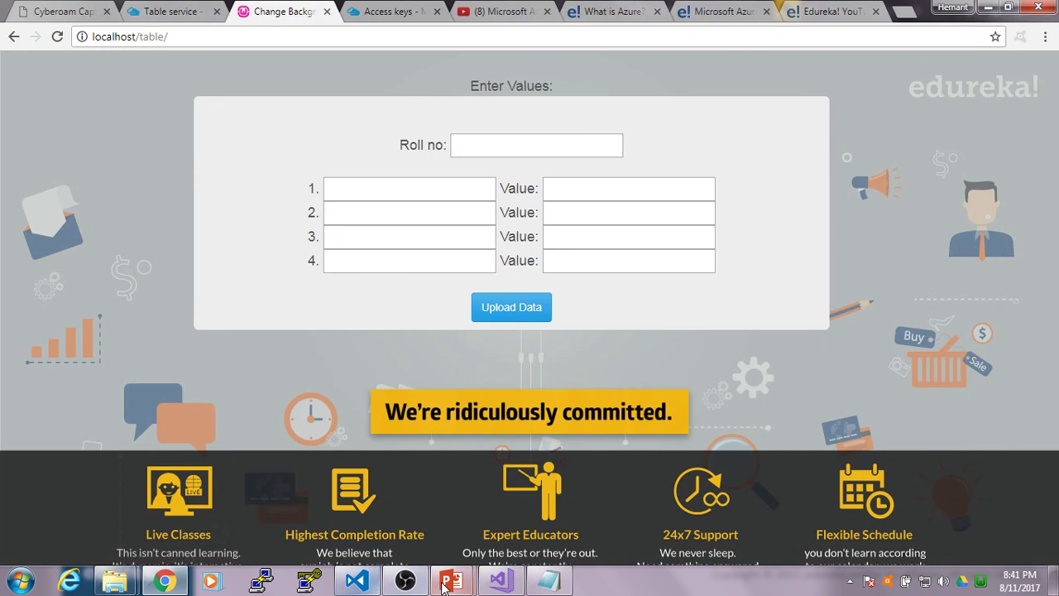
{"action": "left_click", "coordinate": [500, 581]}
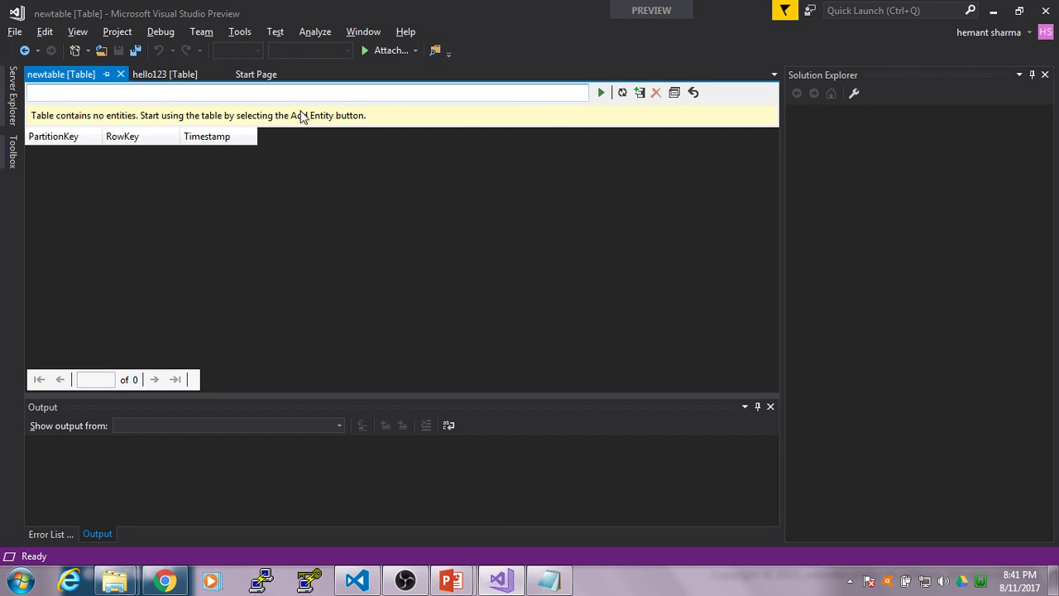
{"action": "left_click", "coordinate": [622, 91]}
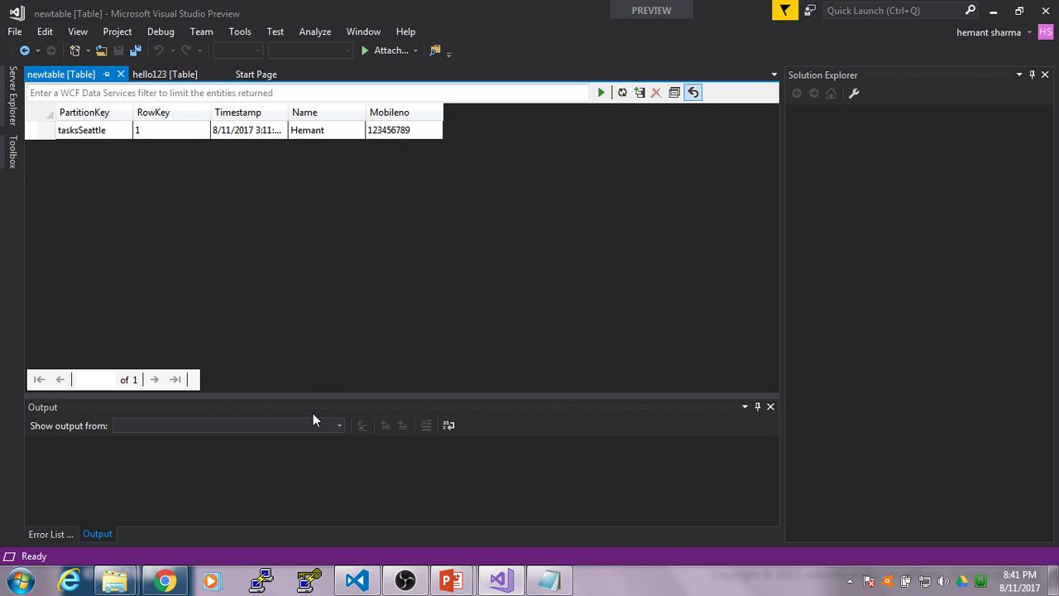
Return to the localhost/table form in Chrome, set Roll no to 2, and fill row 1 with Name and the student's first name
{"action": "left_click", "coordinate": [157, 582]}
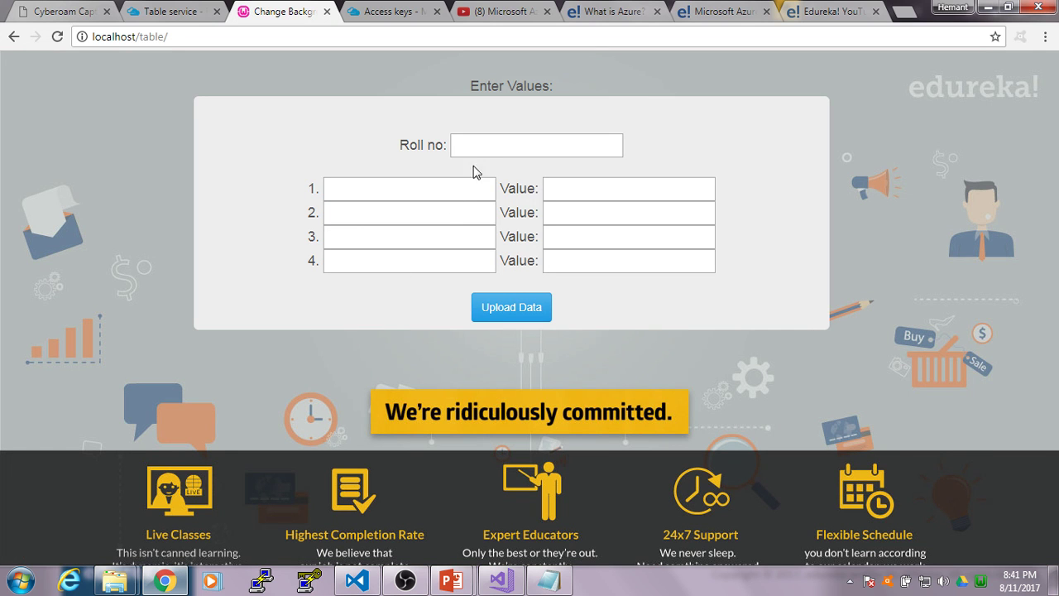
{"action": "left_click", "coordinate": [477, 144]}
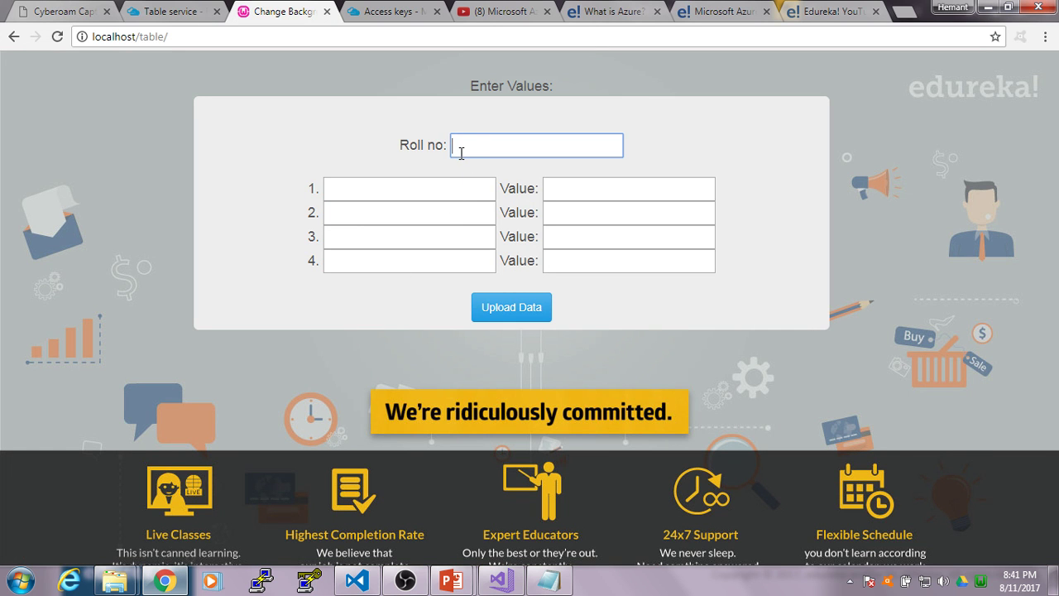
{"action": "type", "text": "2"}
{"action": "left_click", "coordinate": [397, 192]}
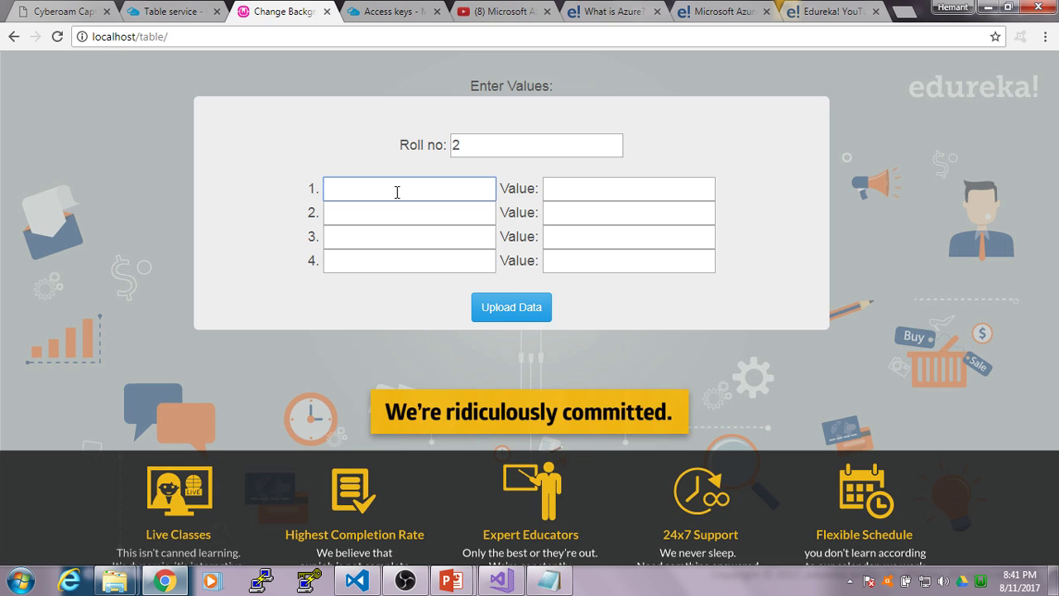
{"action": "type", "text": "Name"}
{"action": "key", "text": "BackSpace"}
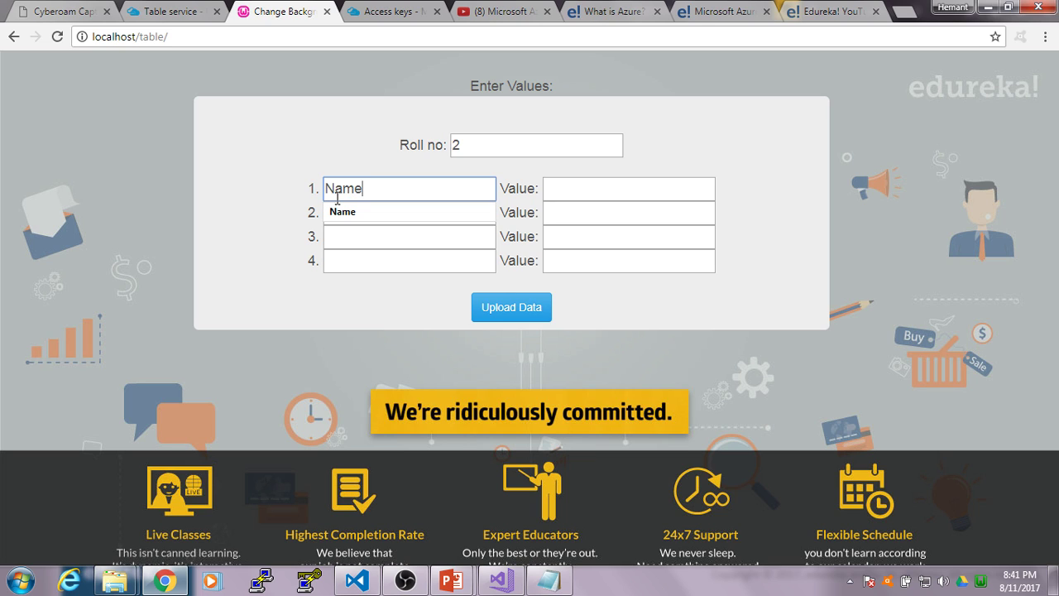
{"action": "left_click", "coordinate": [590, 192]}
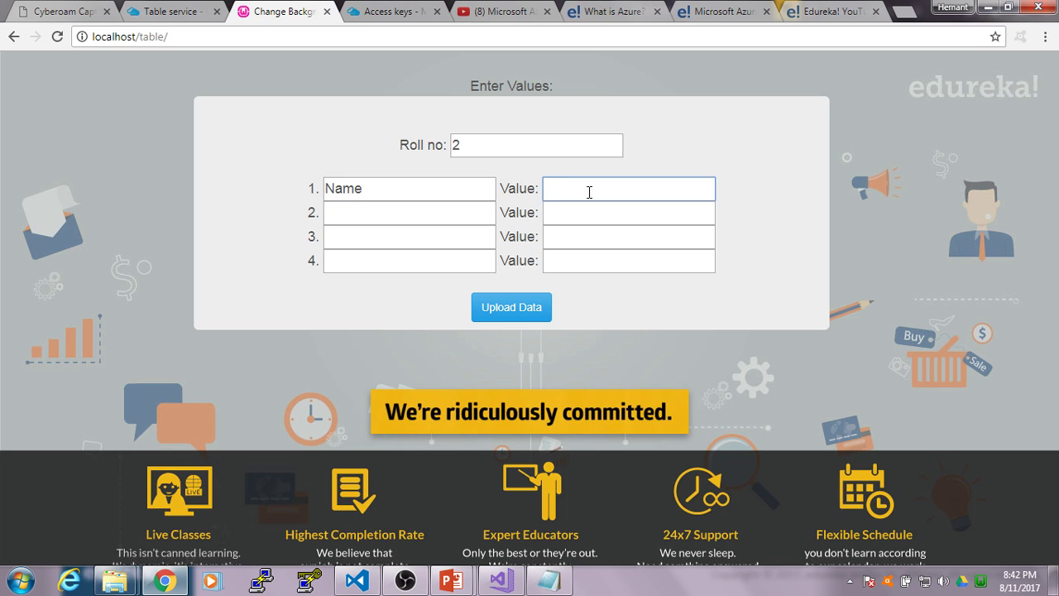
{"action": "type", "text": "Hemant"}
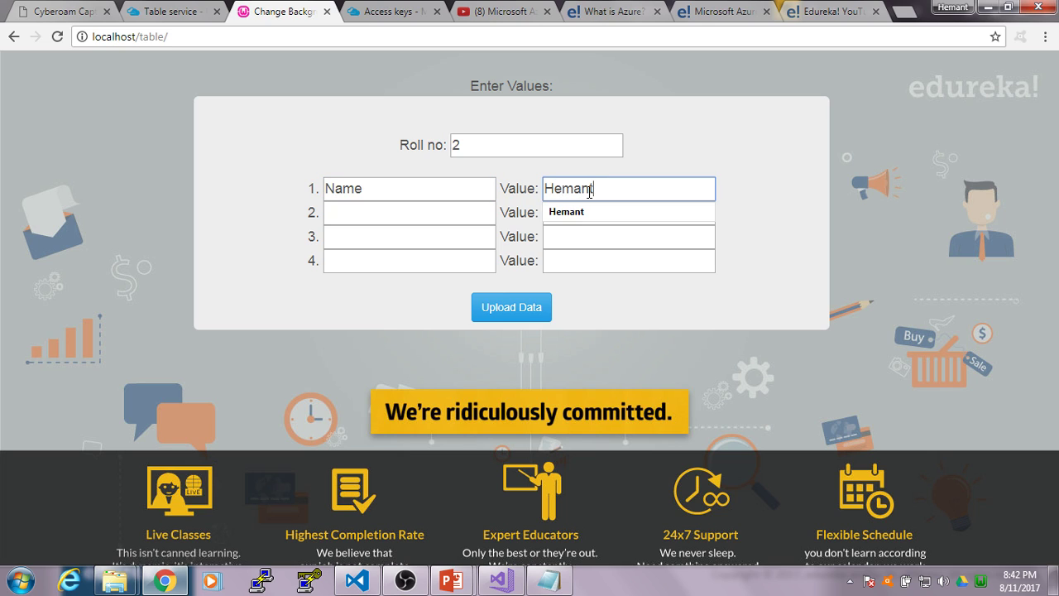
{"action": "left_click", "coordinate": [642, 237]}
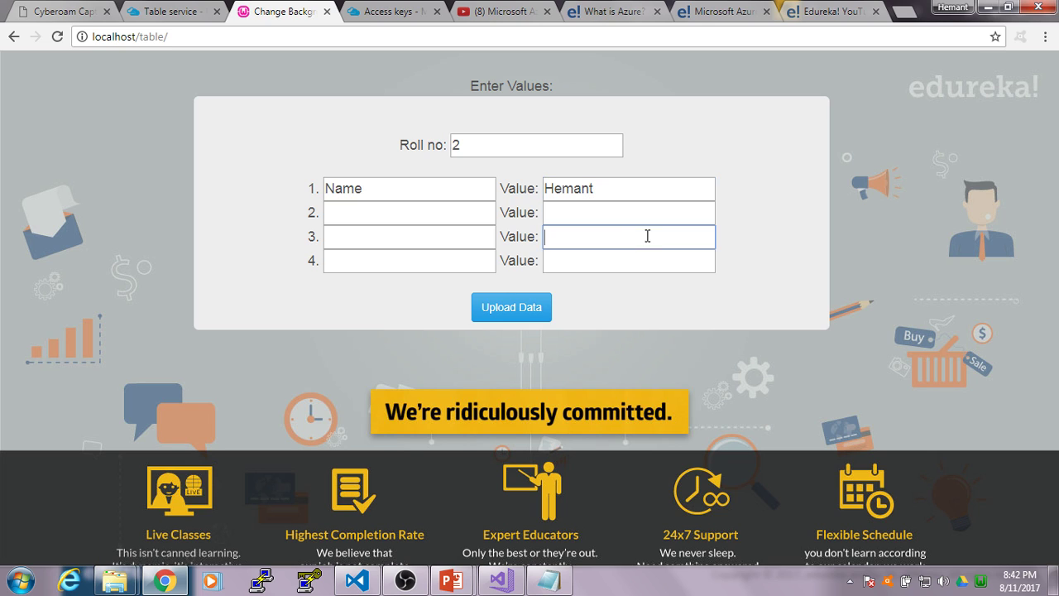
Fill row 2 of the form with Mobileno and a mobile number
{"action": "left_click", "coordinate": [382, 213]}
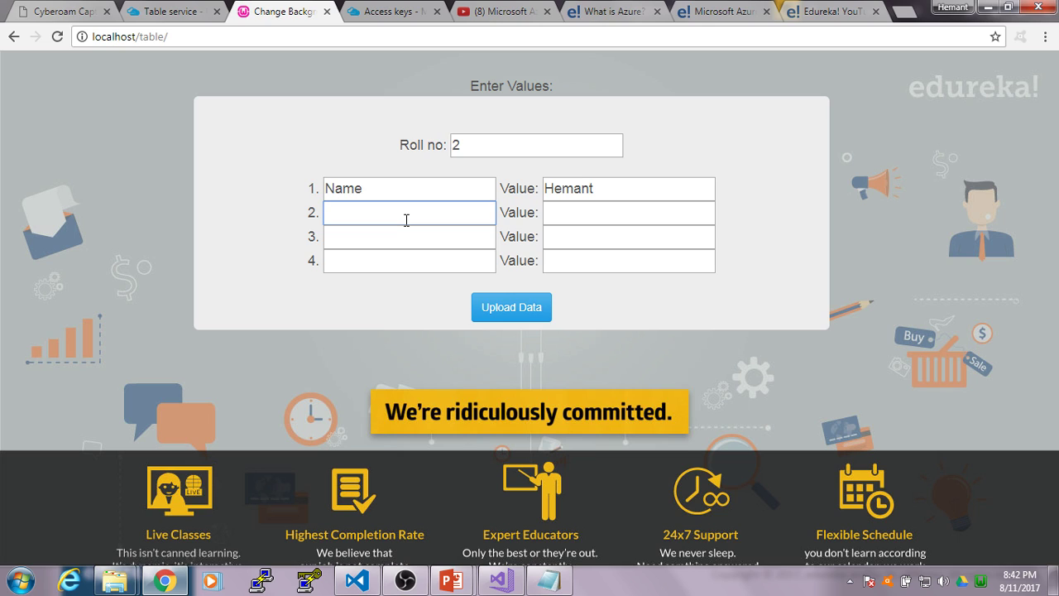
{"action": "type", "text": "Mobile"}
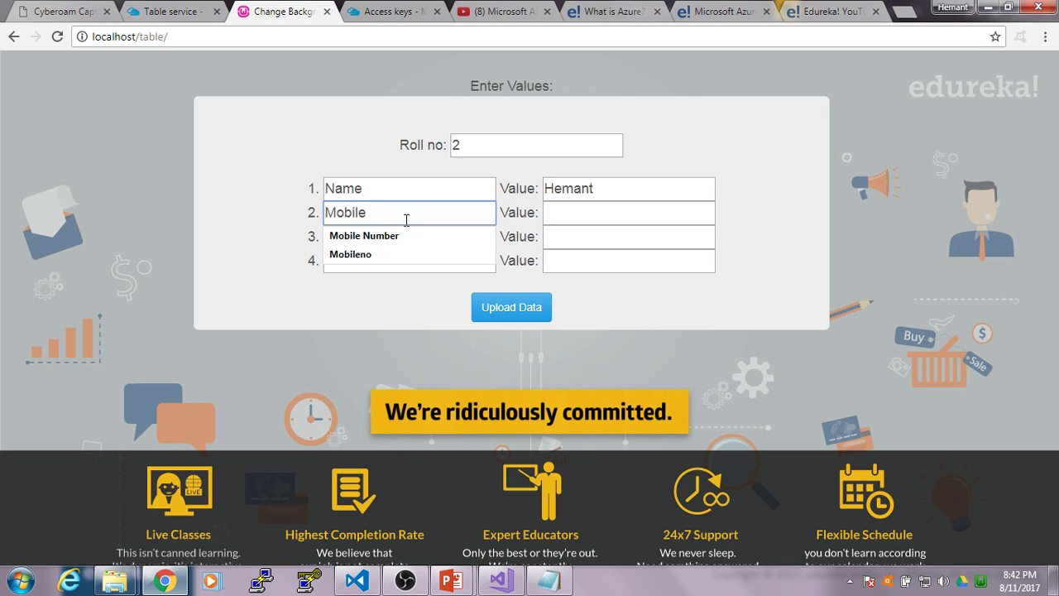
{"action": "type", "text": "no"}
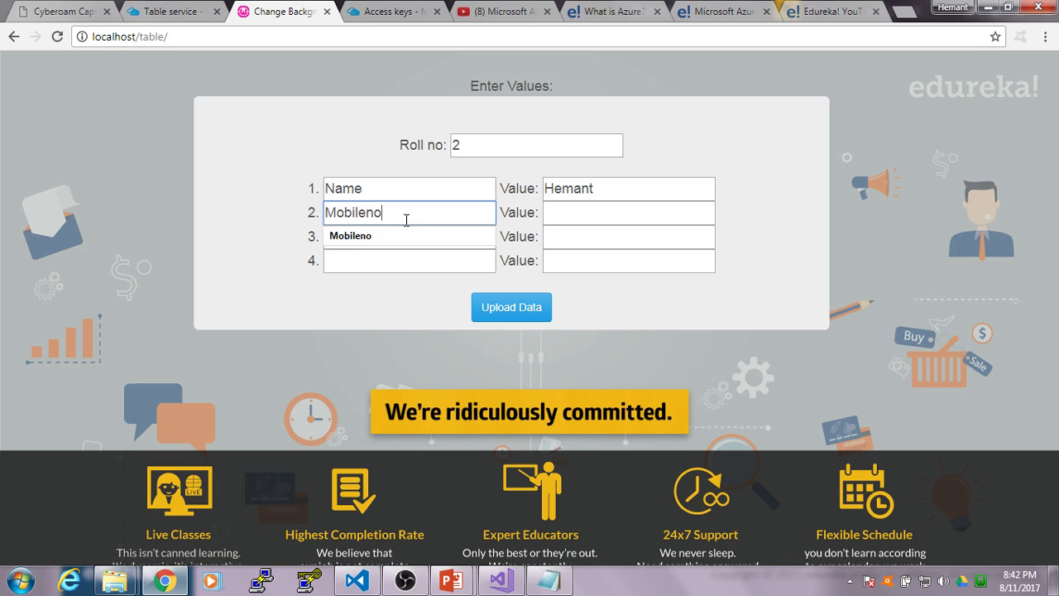
{"action": "left_click", "coordinate": [577, 217]}
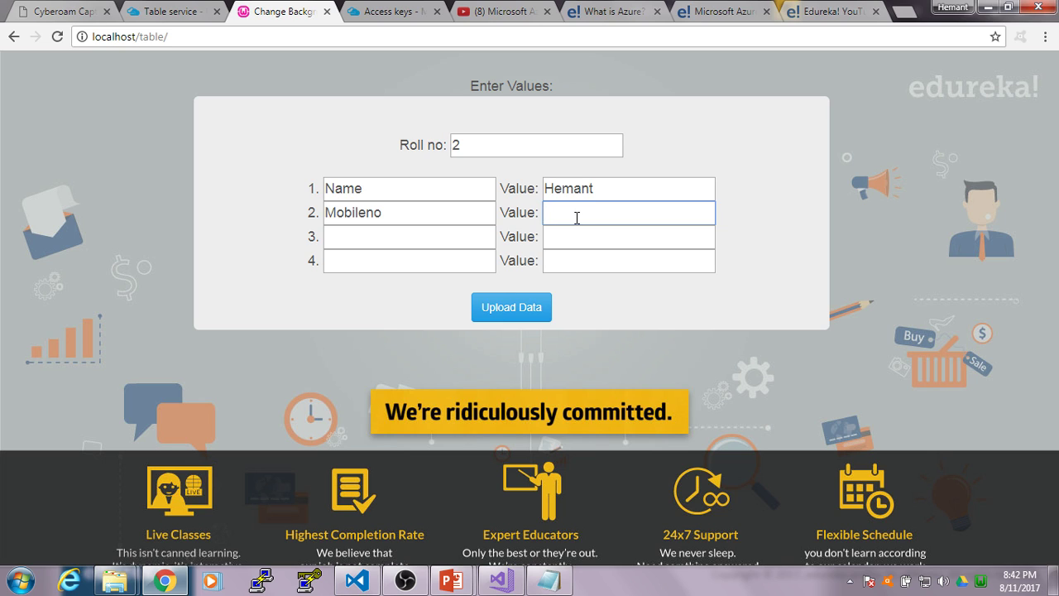
{"action": "type", "text": "5678"}
Fill row 3 of the form with Creditcardno and a credit card number
{"action": "left_click", "coordinate": [378, 245]}
{"action": "type", "text": "C"}
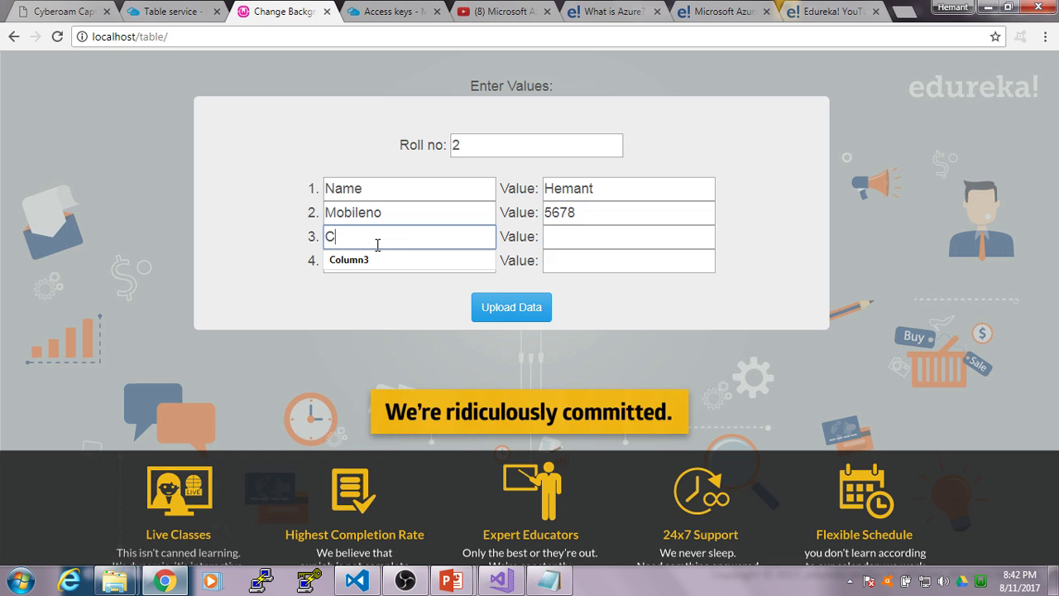
{"action": "type", "text": "reditcard"}
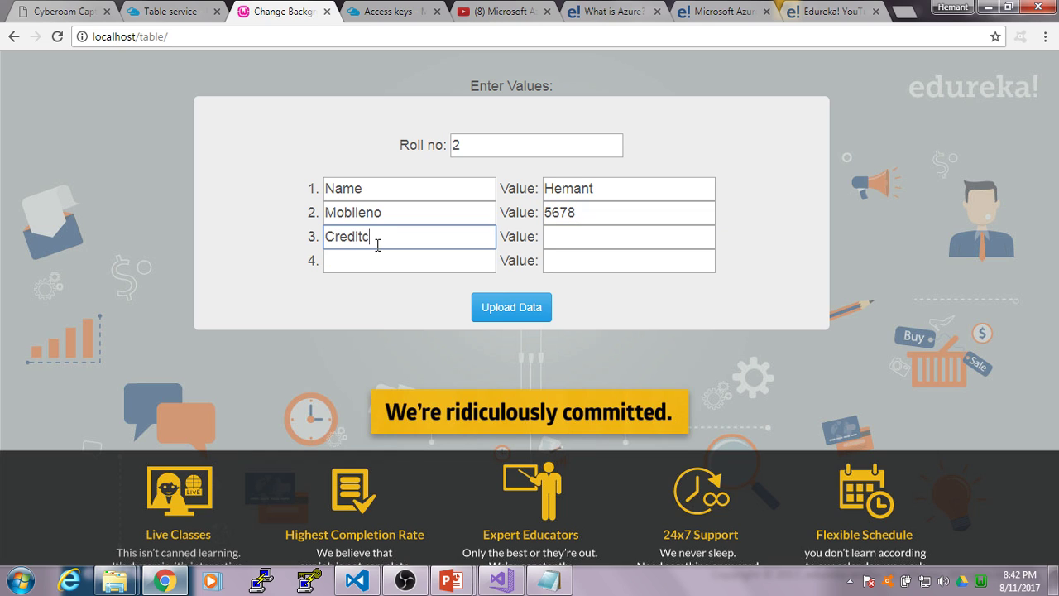
{"action": "type", "text": "o"}
{"action": "left_click", "coordinate": [602, 235]}
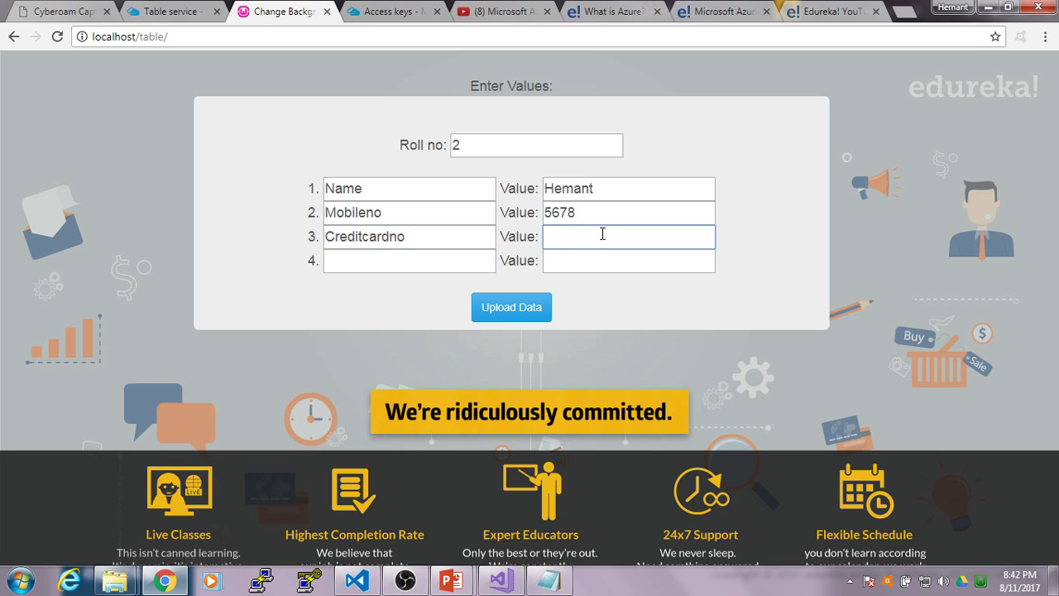
{"action": "type", "text": "1234567890"}
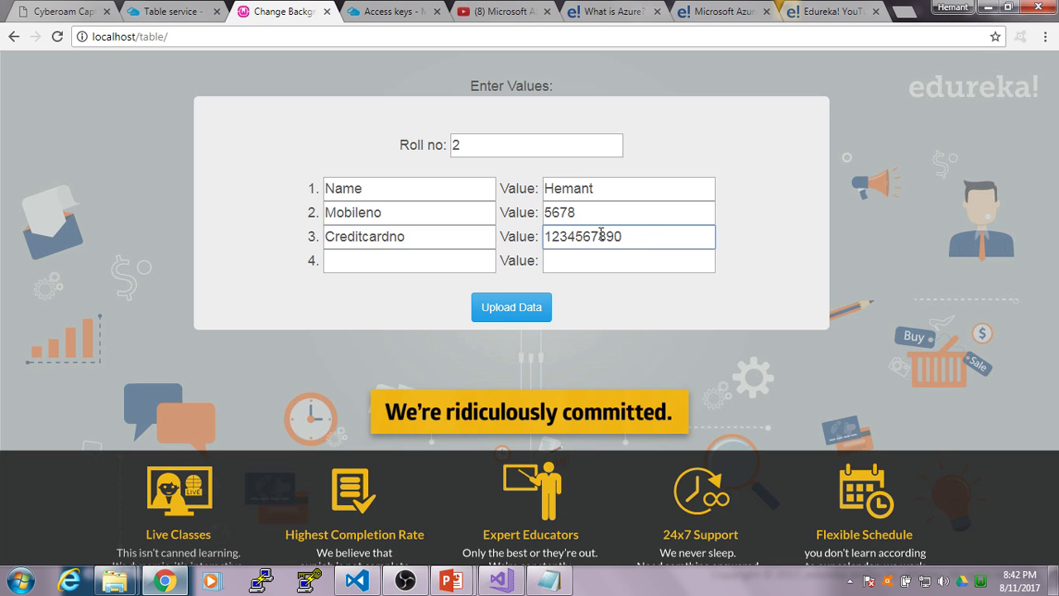
Upload the data for Roll no 2, and refresh newtable in Visual Studio
{"action": "left_click", "coordinate": [517, 310]}
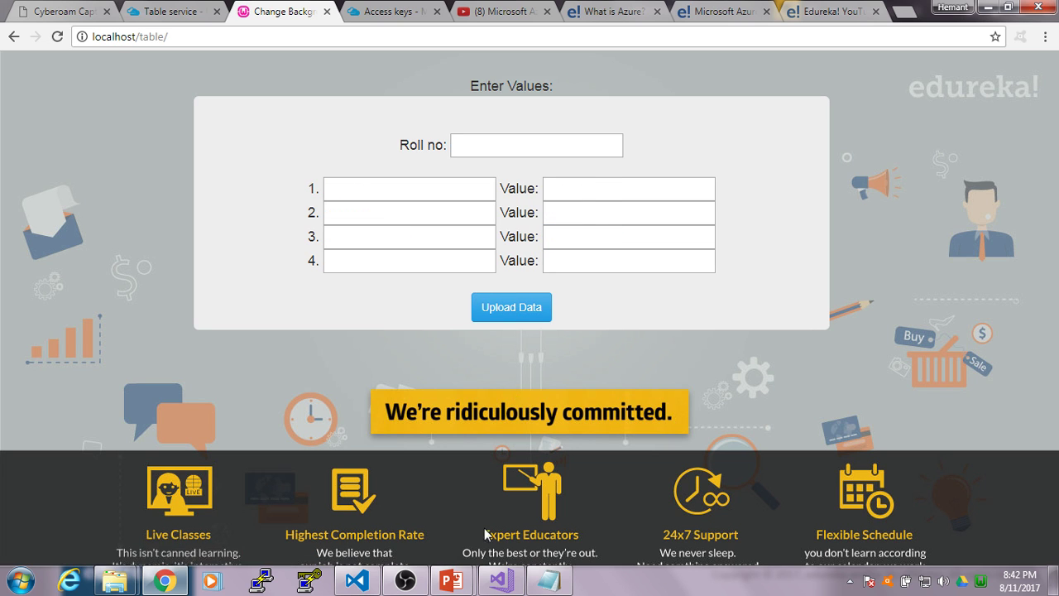
{"action": "left_click", "coordinate": [501, 581]}
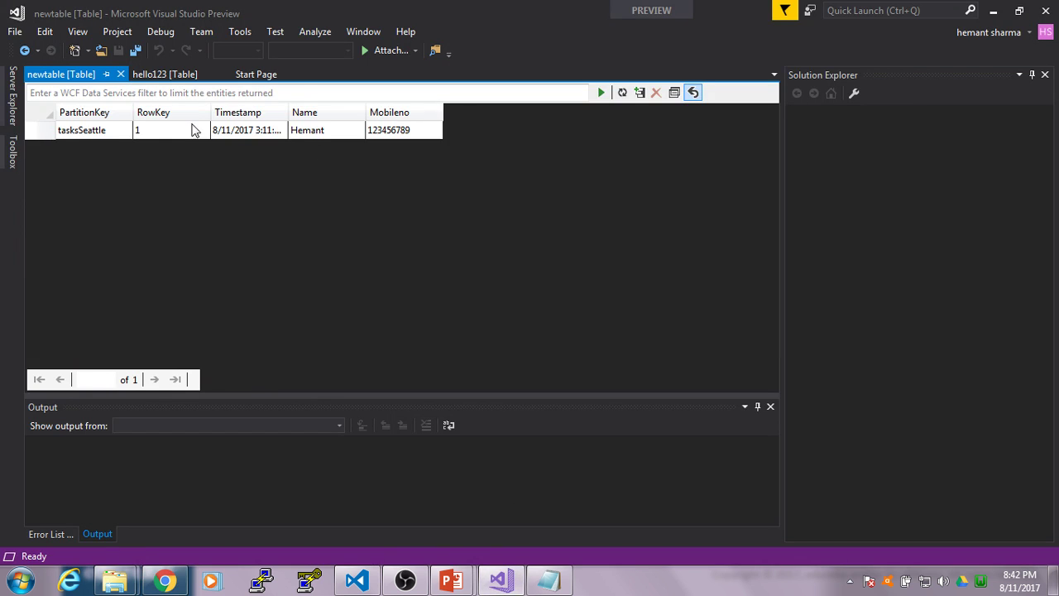
{"action": "left_click", "coordinate": [626, 96]}
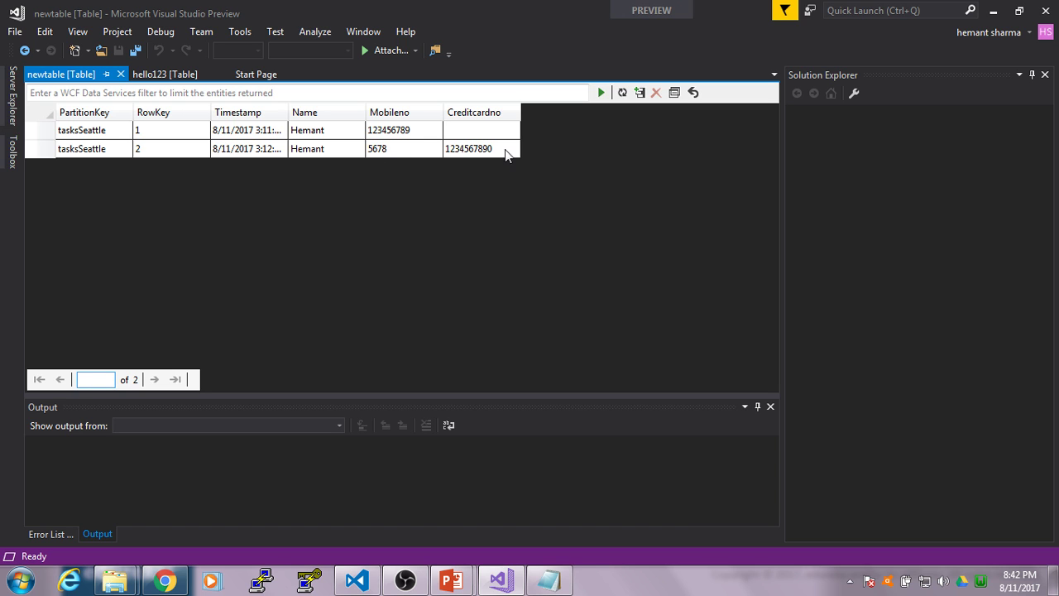
Return to the localhost/table form in Chrome and fill row 1 with Name and the student's first name in lowercase
{"action": "key", "text": "alt+Tab"}
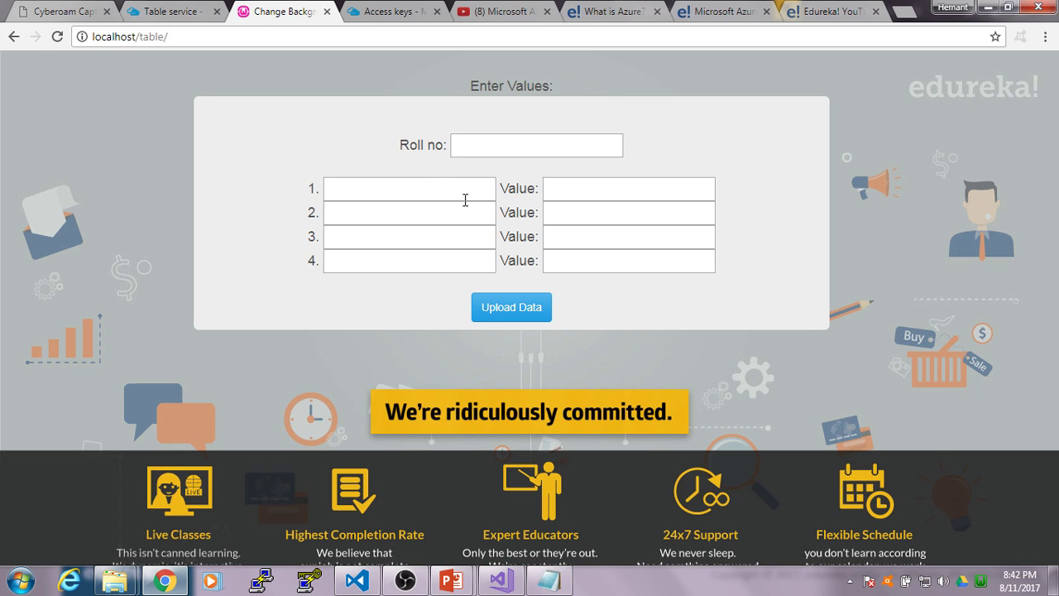
{"action": "left_click", "coordinate": [427, 183]}
{"action": "type", "text": "Name"}
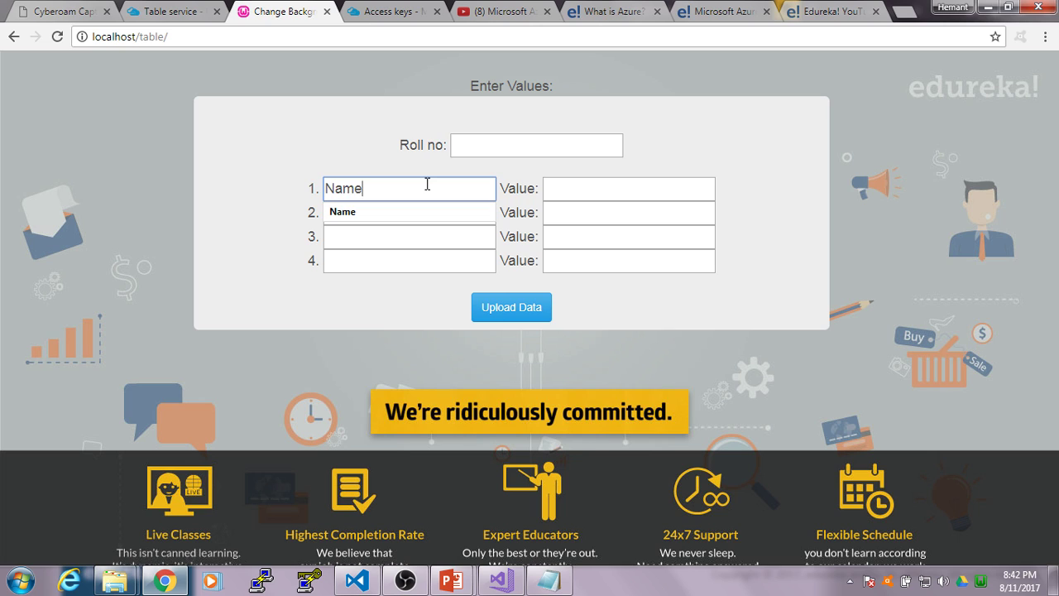
{"action": "left_click", "coordinate": [603, 189]}
{"action": "type", "text": "heman"}
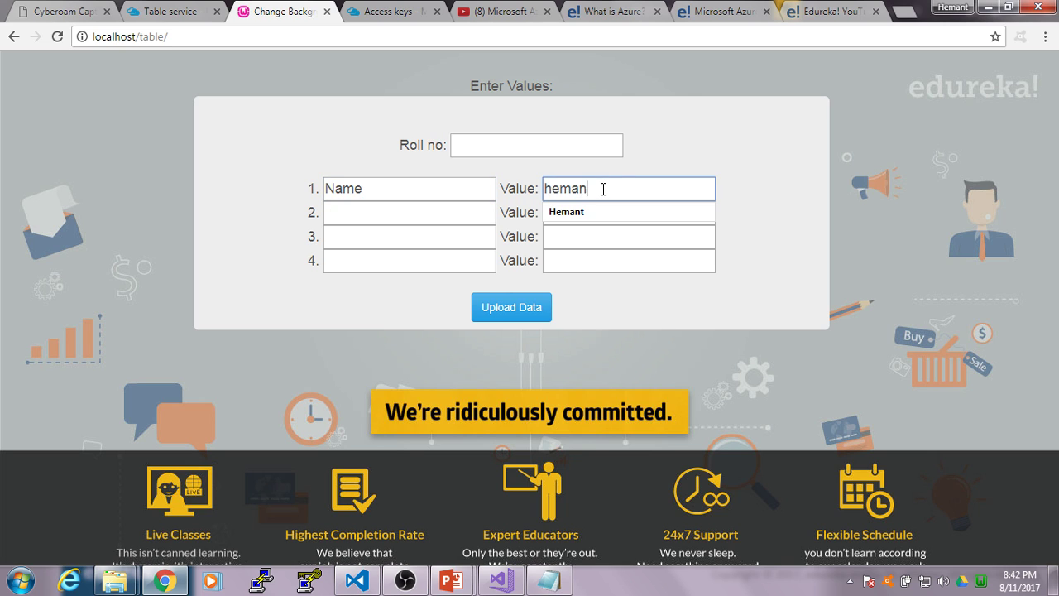
{"action": "type", "text": "t"}
Fill row 2 of the form with creditcardno in lowercase and a credit card number as its value
{"action": "left_click", "coordinate": [434, 215]}
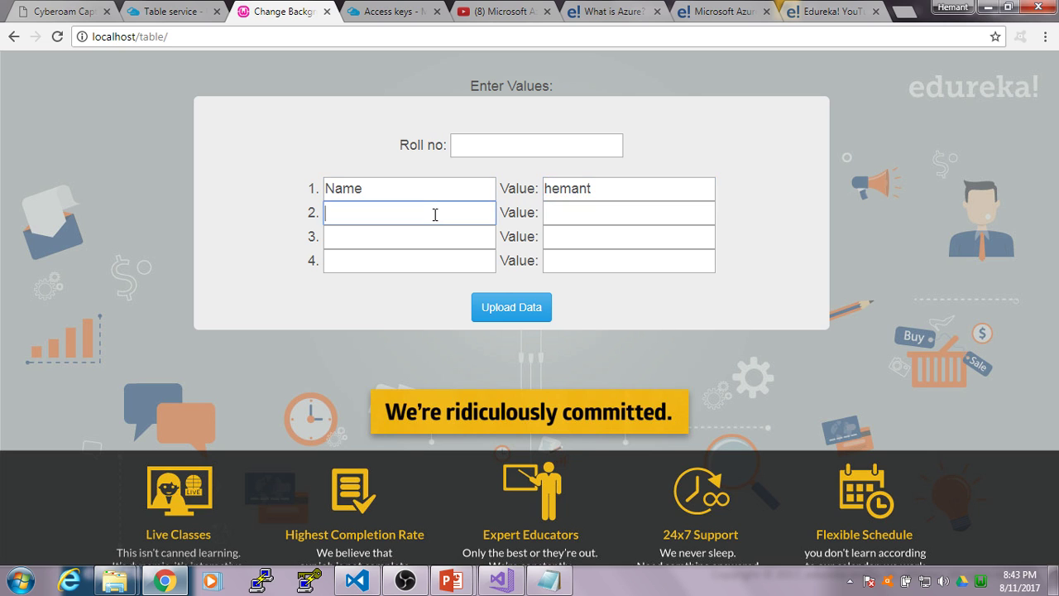
{"action": "type", "text": "creditcardno"}
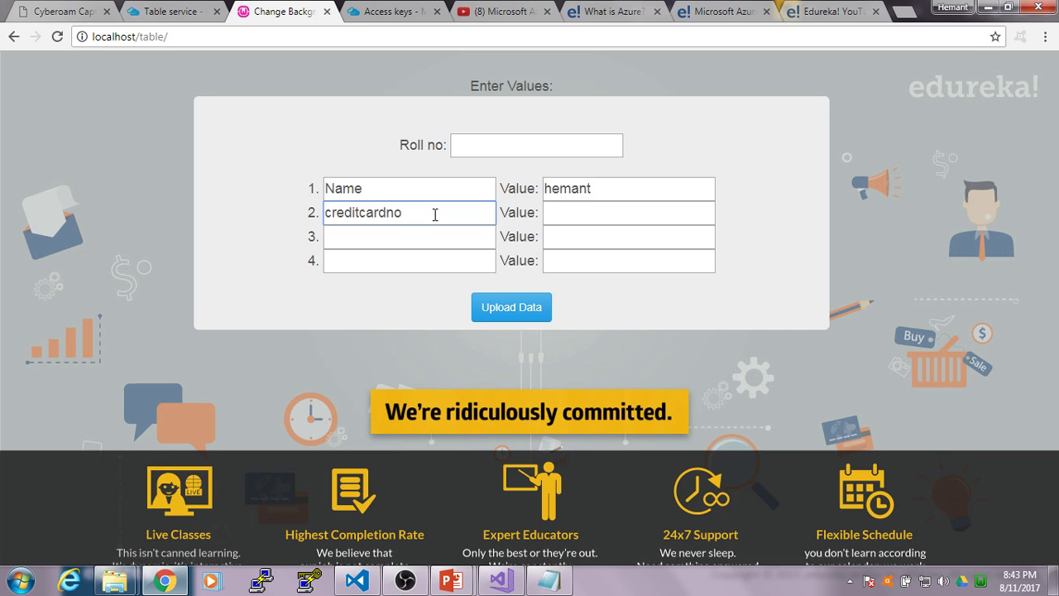
{"action": "type", "text": "09876"}
{"action": "left_click_drag", "start_coordinate": [403, 213], "coordinate": [472, 221]}
{"action": "key", "text": "ctrl+c"}
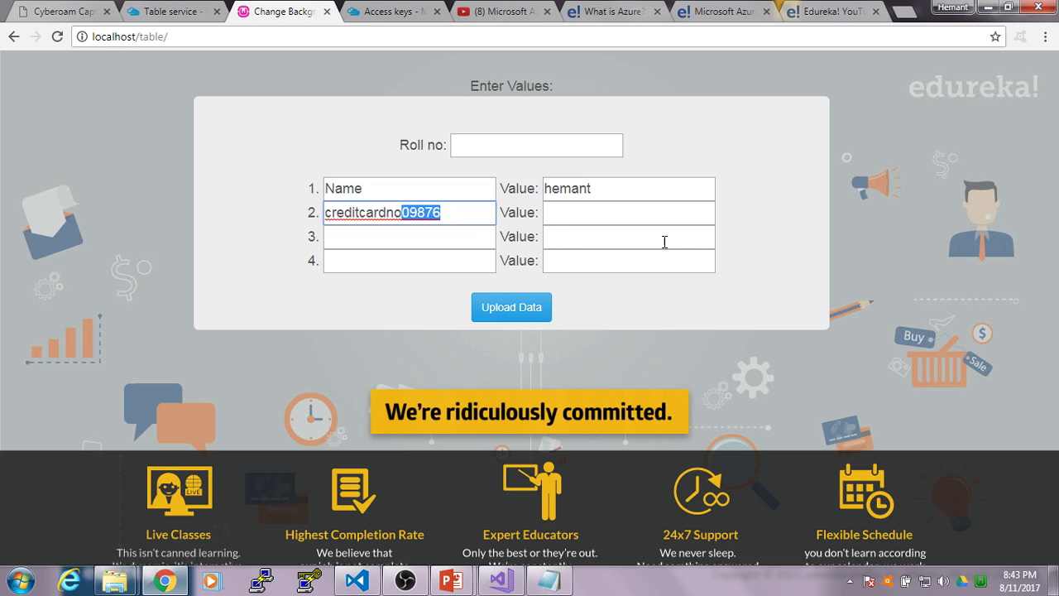
{"action": "left_click", "coordinate": [634, 213]}
{"action": "key", "text": "ctrl+v"}
{"action": "left_click_drag", "start_coordinate": [443, 213], "coordinate": [403, 211]}
{"action": "key", "text": "BackSpace"}
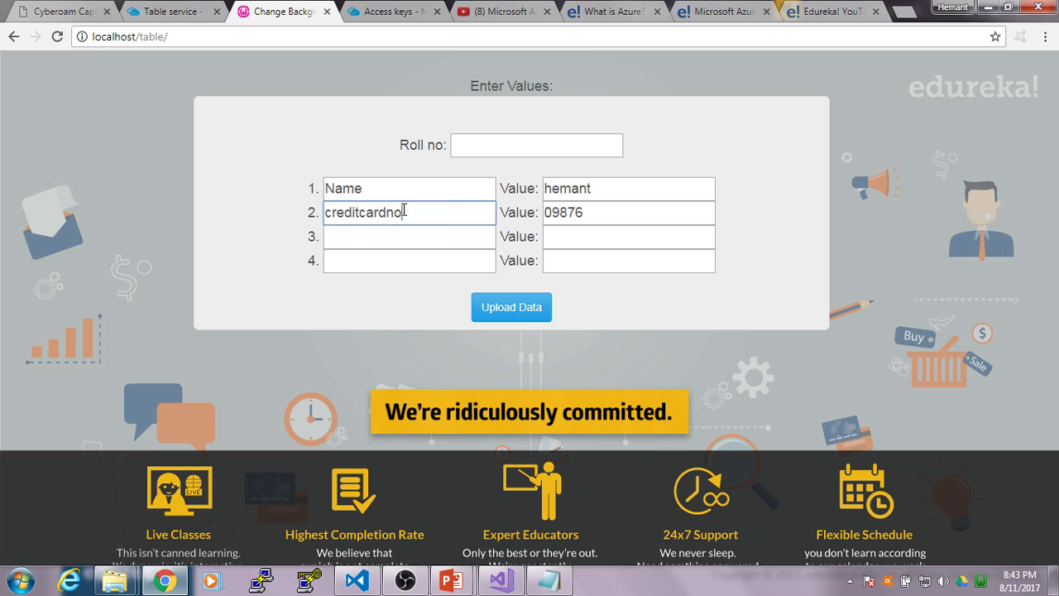
Fill row 3 of the form with mobileno in lowercase and a mobile number, and set Roll no to 3
{"action": "left_click", "coordinate": [396, 235]}
{"action": "type", "text": "mobileno"}
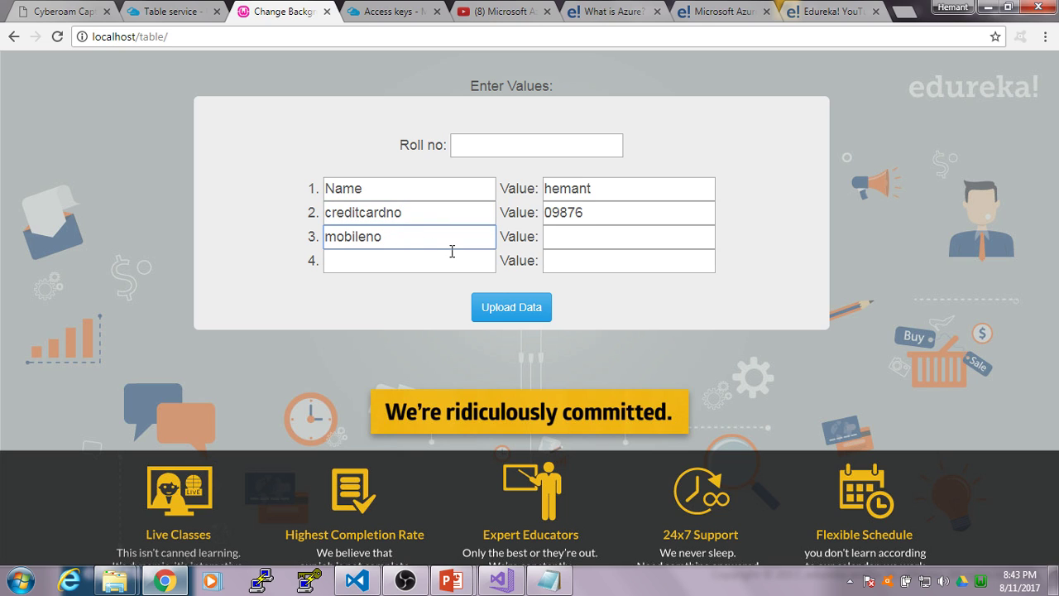
{"action": "left_click", "coordinate": [570, 246]}
{"action": "type", "text": "5678"}
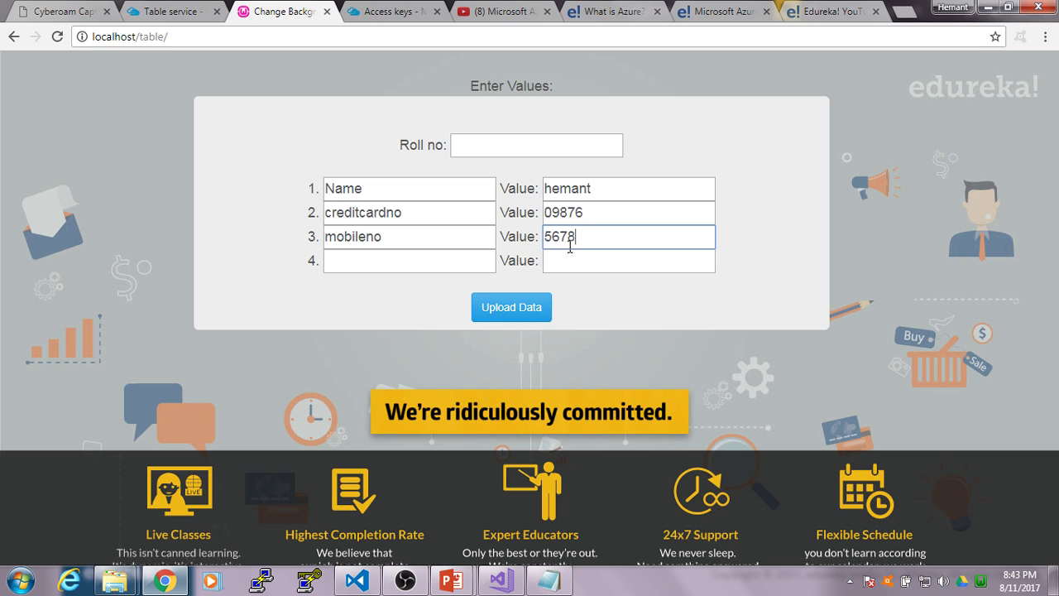
{"action": "left_click", "coordinate": [539, 310]}
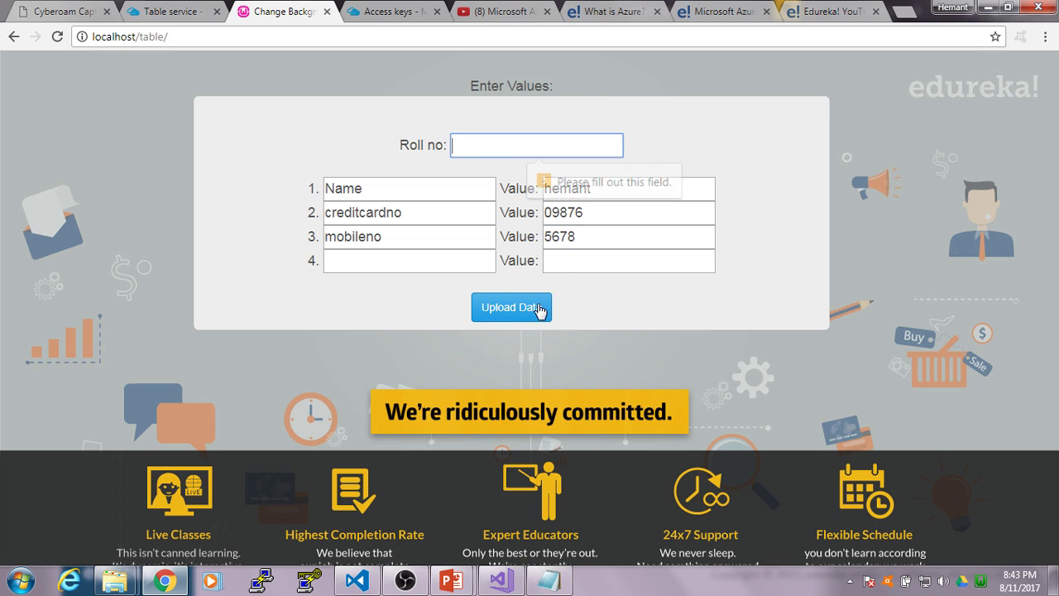
{"action": "left_click", "coordinate": [506, 149]}
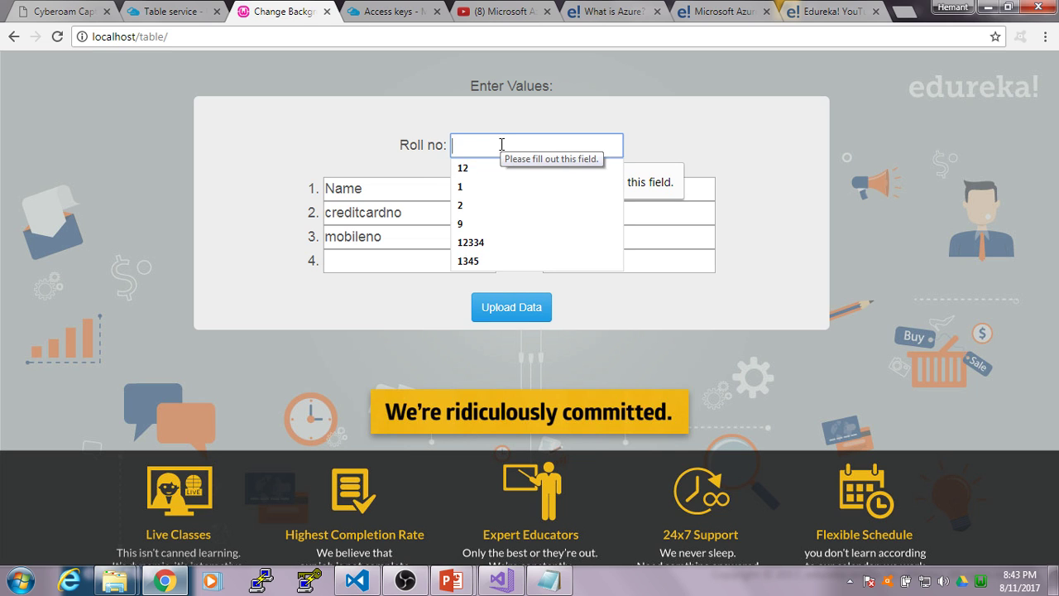
{"action": "type", "text": "3"}
Upload the data for Roll no 3, and refresh newtable in Visual Studio
{"action": "left_click", "coordinate": [526, 310]}
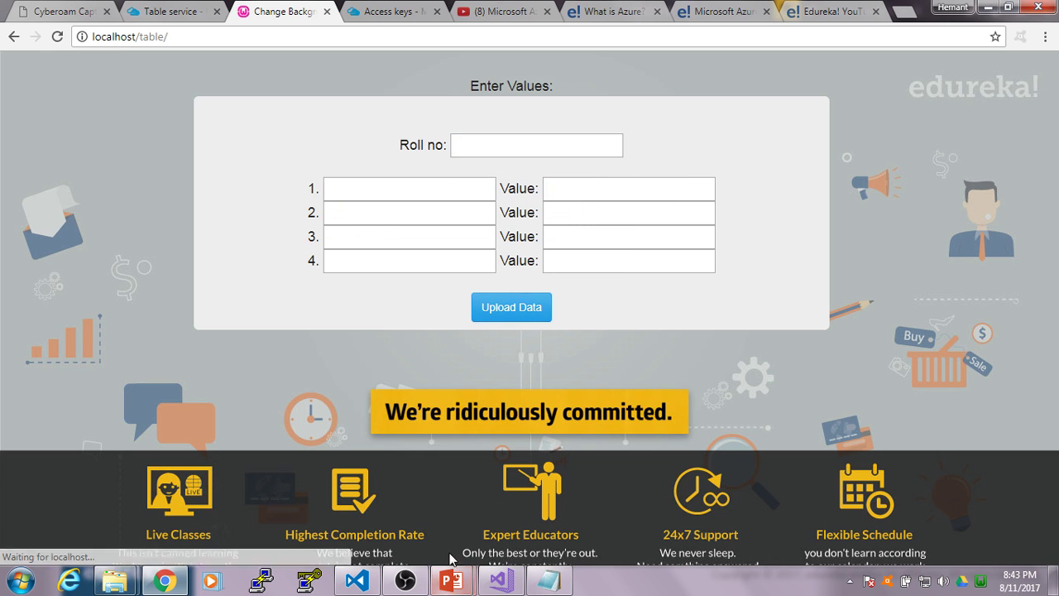
{"action": "left_click", "coordinate": [501, 581]}
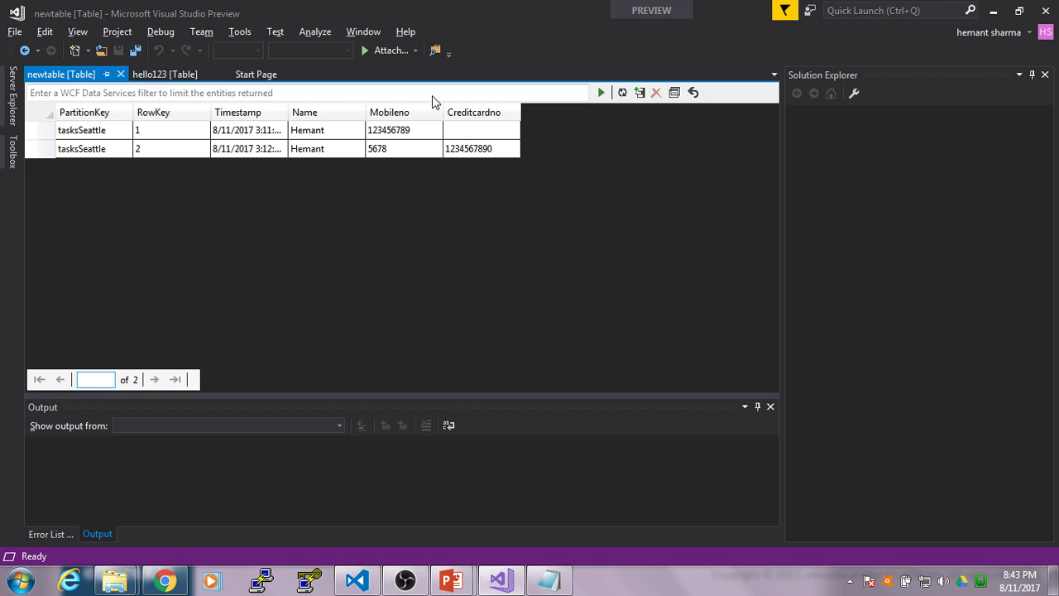
{"action": "left_click", "coordinate": [623, 93]}
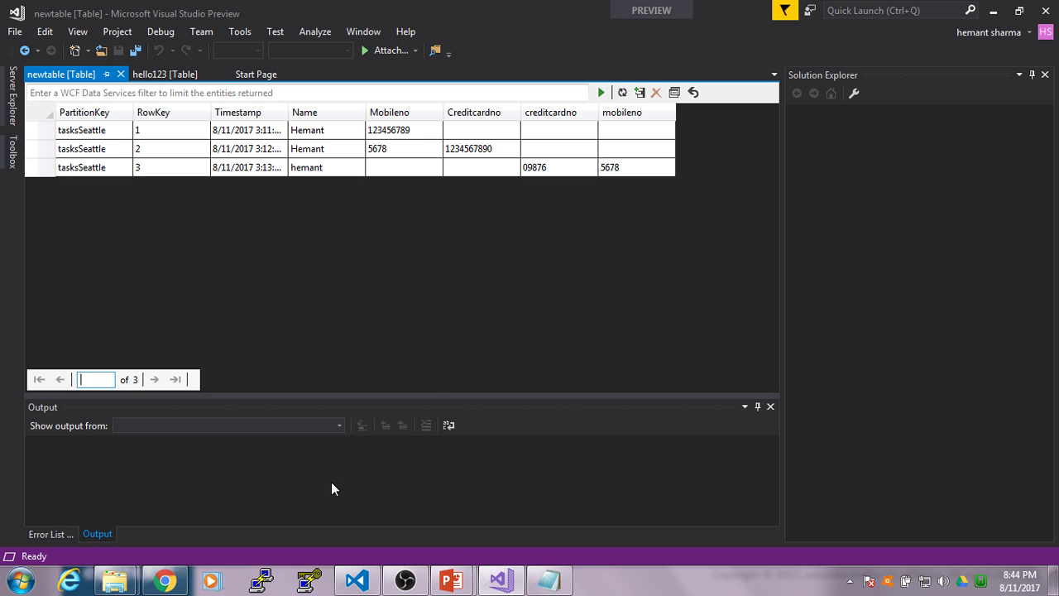
Switch to the Azure Storage Edureka Live! slide show in PowerPoint and advance to the closing Thank You slide
{"action": "mouse_move", "coordinate": [451, 579]}
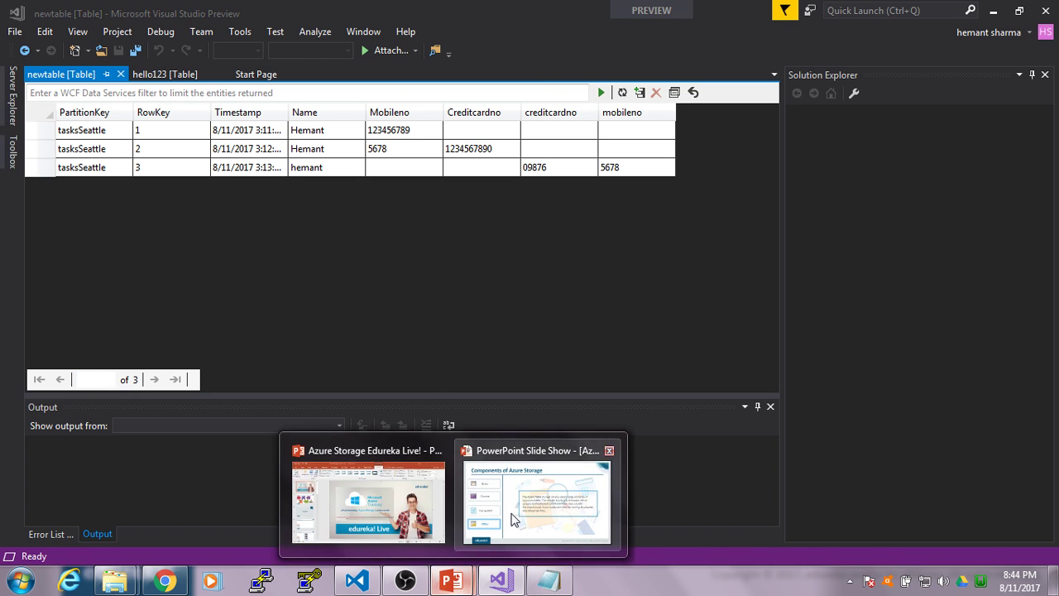
{"action": "left_click", "coordinate": [544, 491]}
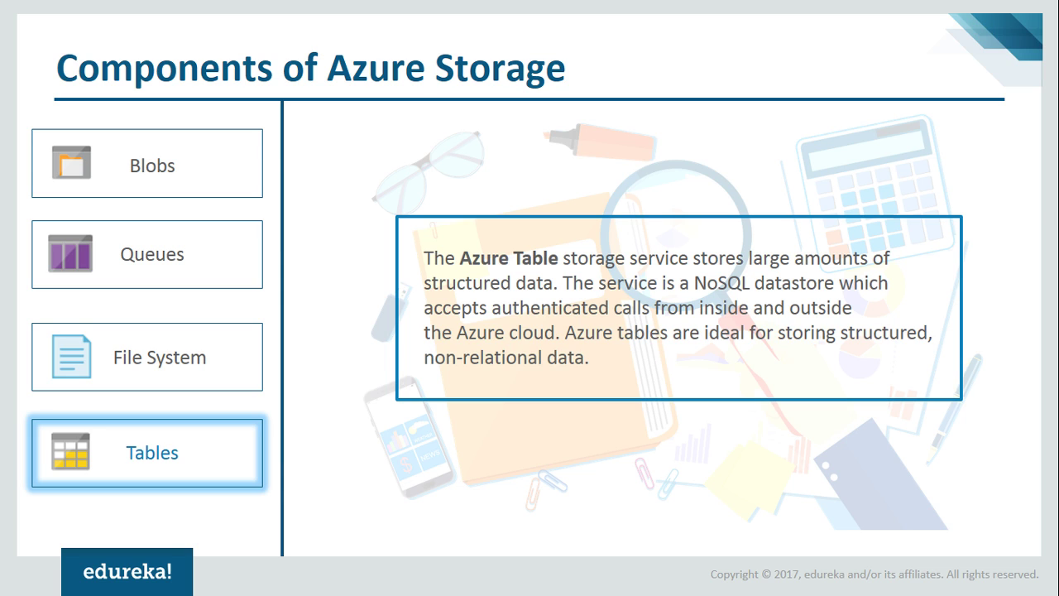
{"action": "key", "text": "Right"}
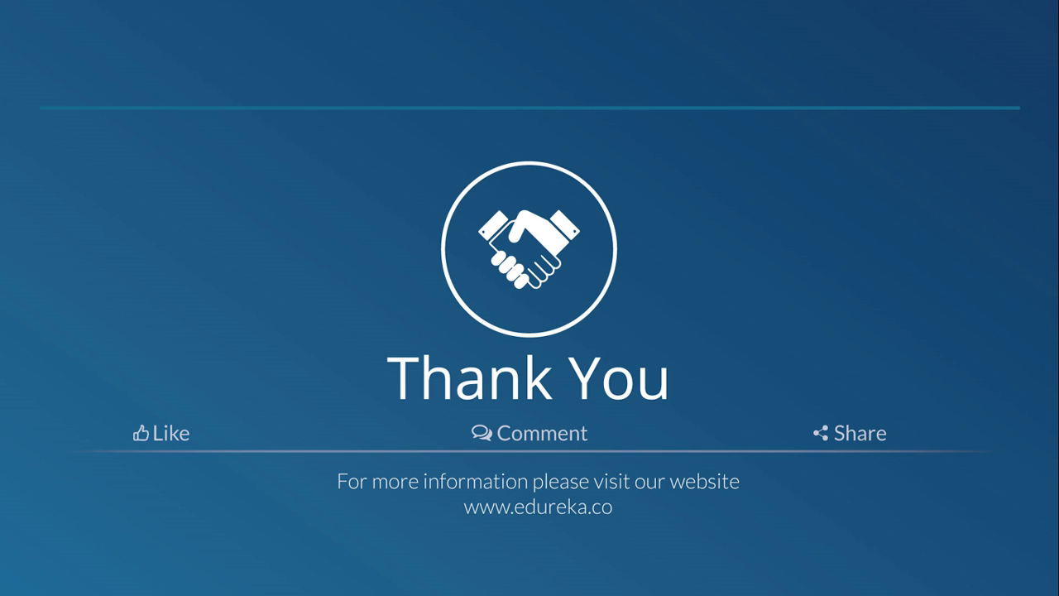
Switch to Chrome and show the beginning of the What is Azure? blog article
{"action": "key", "text": "alt+Tab"}
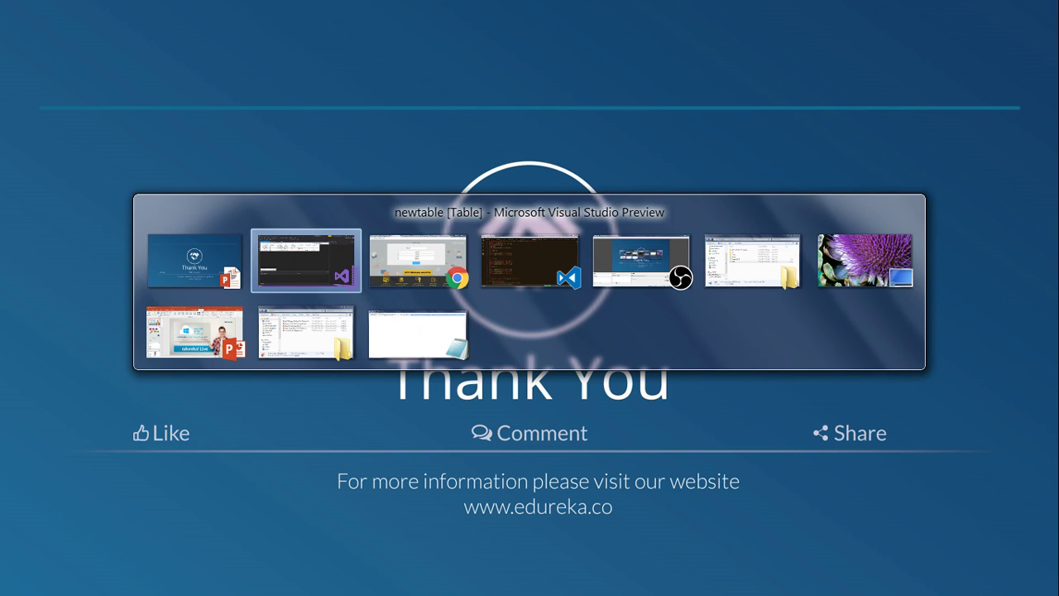
{"action": "key", "text": "alt+Tab"}
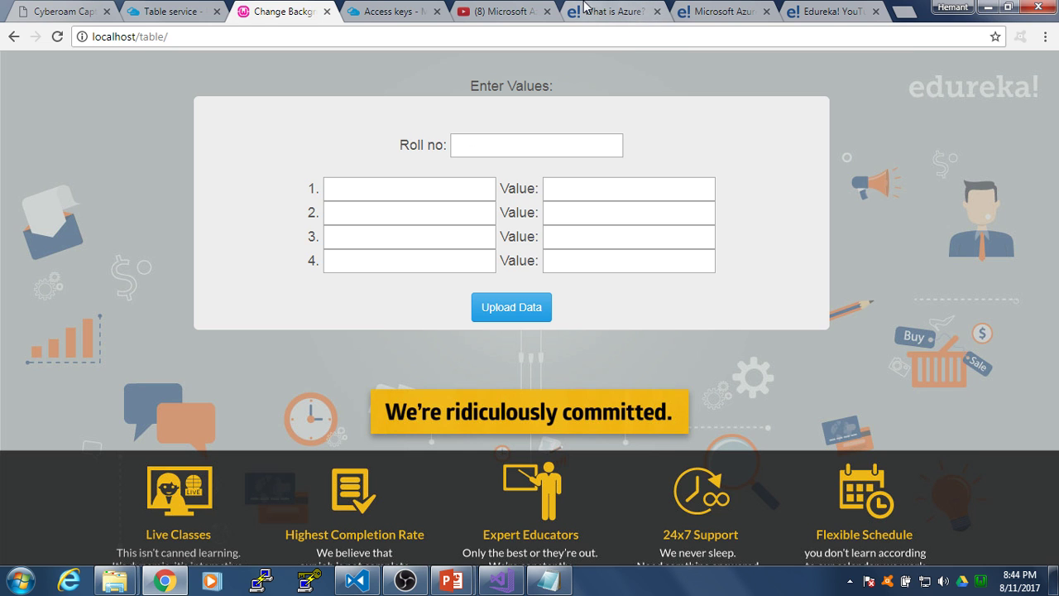
{"action": "left_click", "coordinate": [629, 13]}
{"action": "scroll", "coordinate": [461, 240], "scroll_direction": "up", "scroll_amount": 6}
{"action": "scroll", "coordinate": [461, 240], "scroll_direction": "up", "scroll_amount": 2}
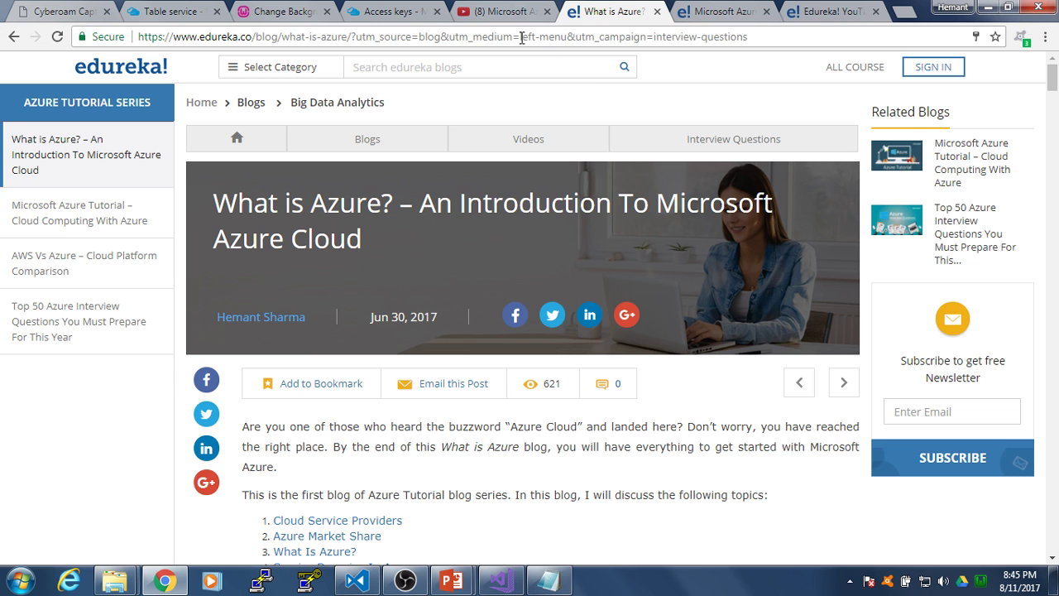
Show the Microsoft Azure Training Videos playlist beside the beginners' tutorial on YouTube
{"action": "left_click", "coordinate": [505, 12]}
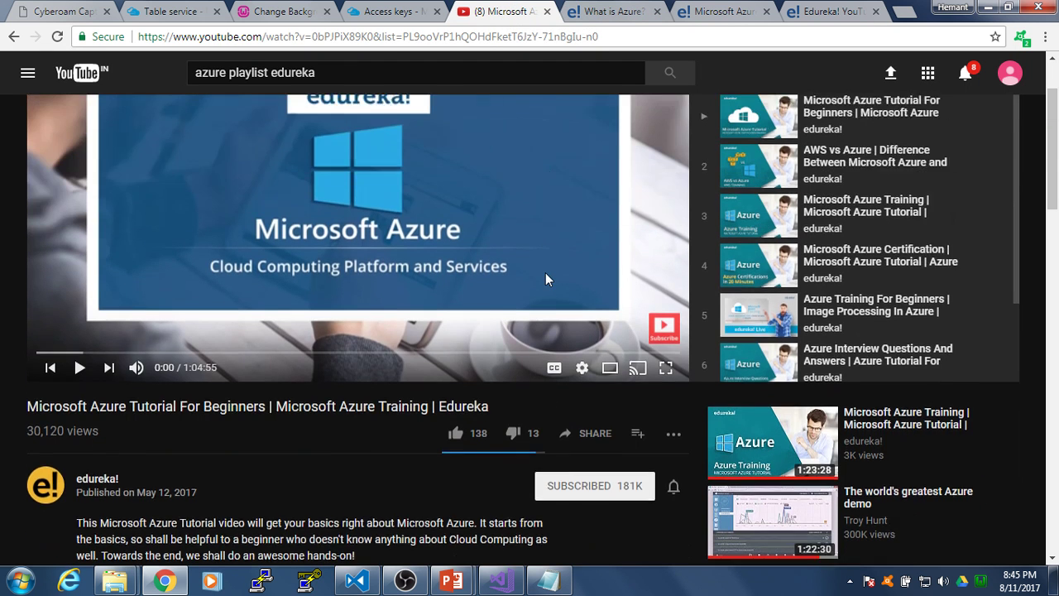
{"action": "scroll", "coordinate": [545, 280], "scroll_direction": "up", "scroll_amount": 2}
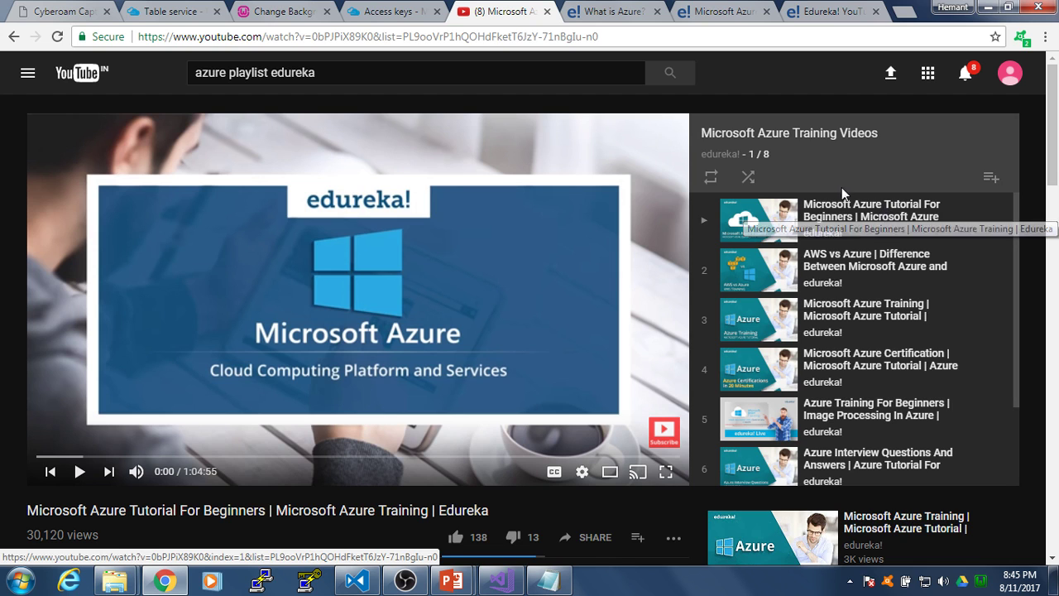
{"action": "scroll", "coordinate": [901, 267], "scroll_direction": "down", "scroll_amount": 1}
{"action": "scroll", "coordinate": [906, 267], "scroll_direction": "up", "scroll_amount": 1}
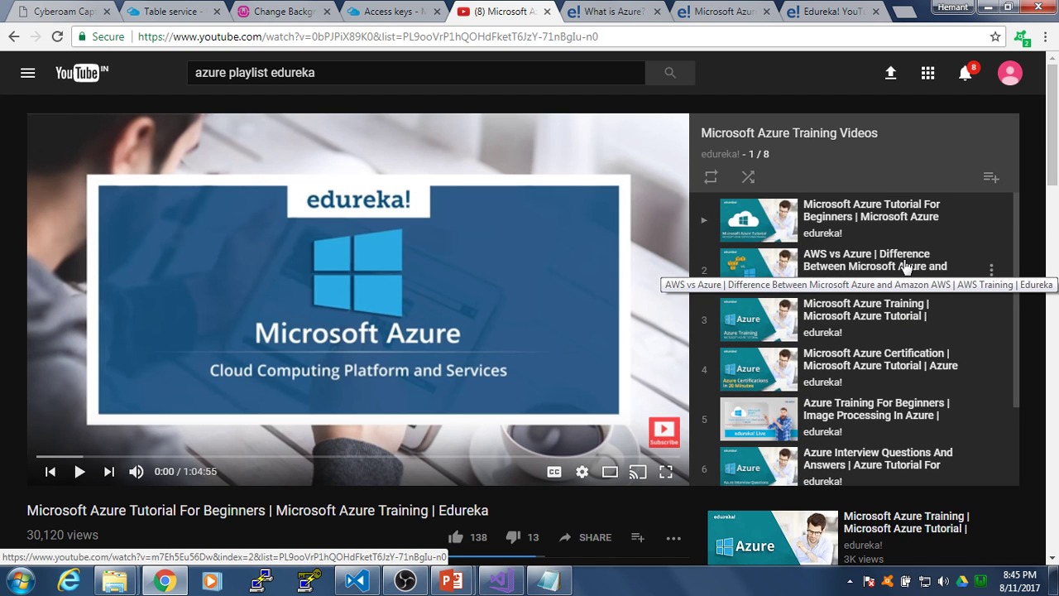
Review the Microsoft Azure Certification Training page, from the live class batches through the features to the course description
{"action": "left_click", "coordinate": [710, 13]}
{"action": "scroll", "coordinate": [613, 225], "scroll_direction": "up", "scroll_amount": 5}
{"action": "scroll", "coordinate": [615, 221], "scroll_direction": "up", "scroll_amount": 7}
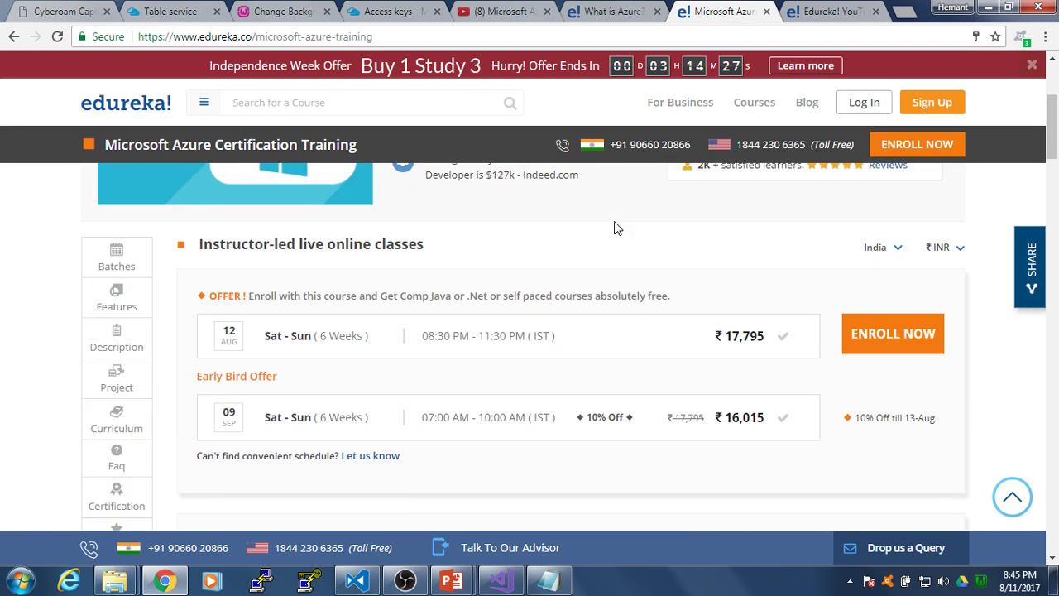
{"action": "scroll", "coordinate": [615, 222], "scroll_direction": "down", "scroll_amount": 4}
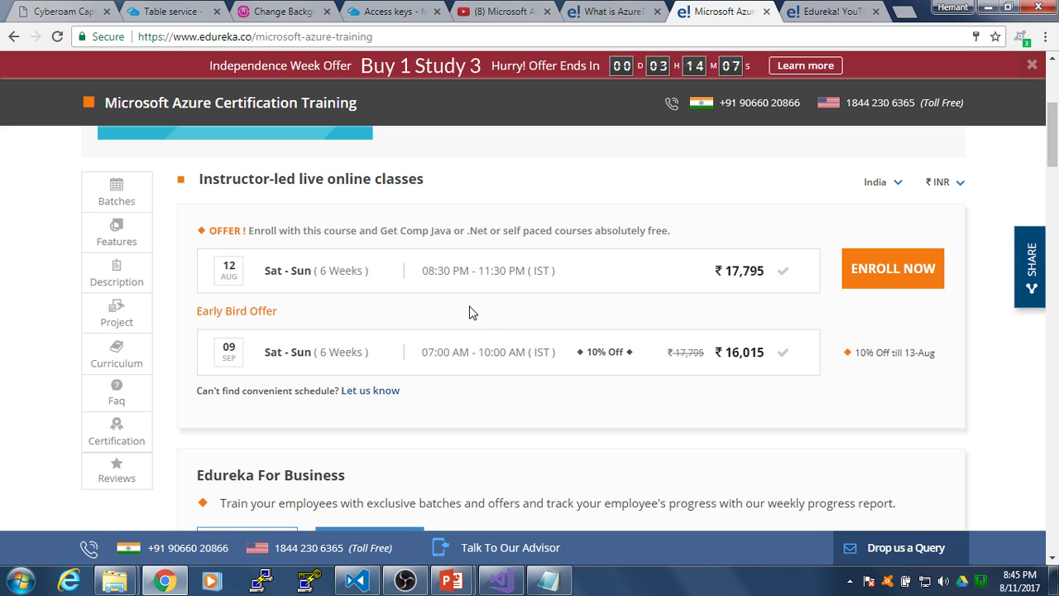
{"action": "scroll", "coordinate": [470, 311], "scroll_direction": "down", "scroll_amount": 5}
{"action": "scroll", "coordinate": [469, 306], "scroll_direction": "down", "scroll_amount": 5}
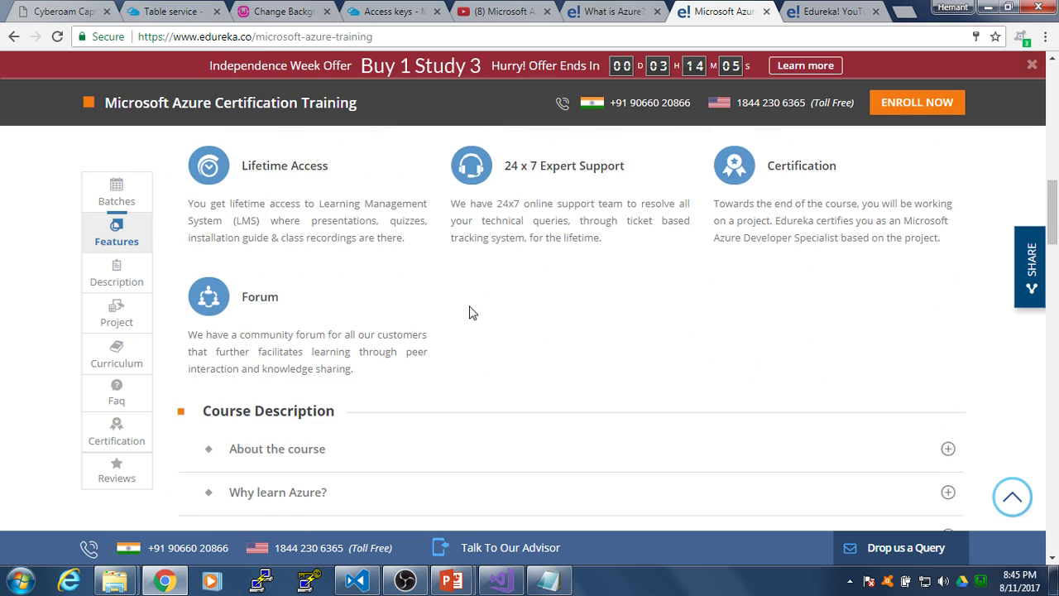
{"action": "scroll", "coordinate": [492, 319], "scroll_direction": "down", "scroll_amount": 1}
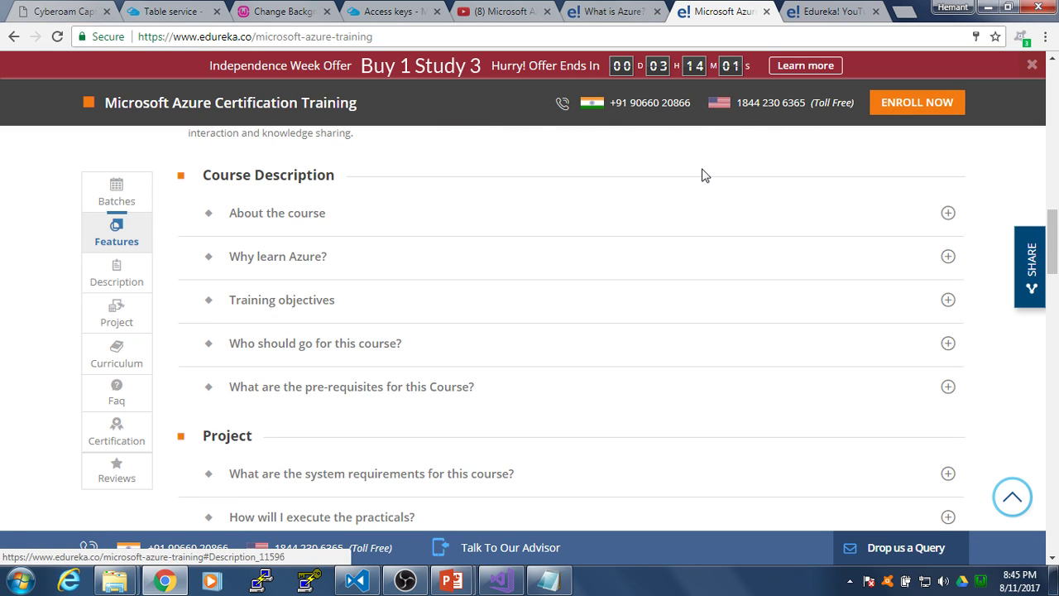
Point out the address and topic choices of the Edureka! YouTube Live Notification page, and switch back to the PowerPoint slide show
{"action": "left_click", "coordinate": [809, 8]}
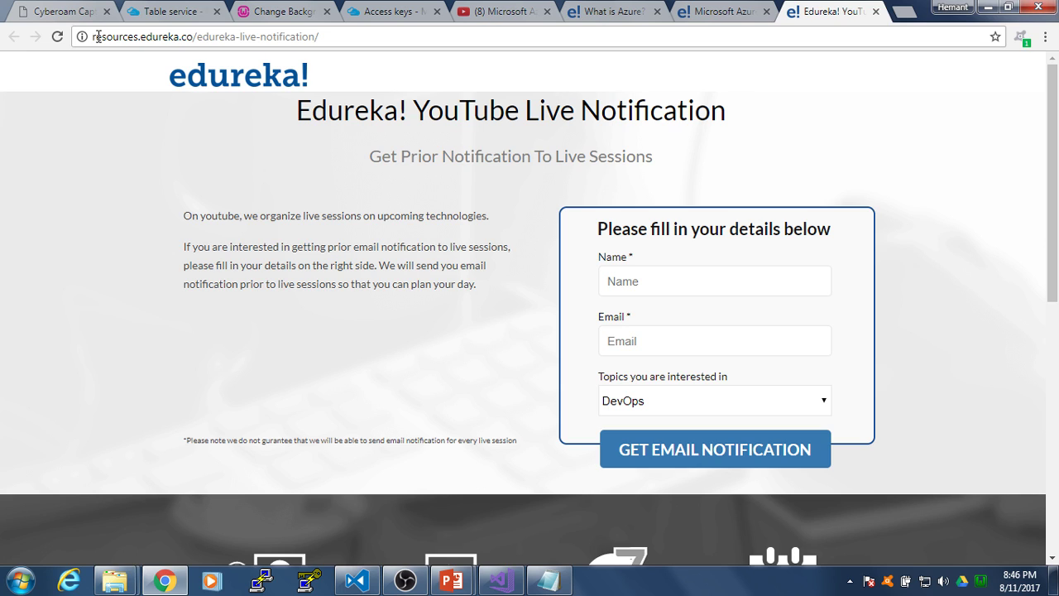
{"action": "left_click_drag", "start_coordinate": [93, 37], "coordinate": [335, 35]}
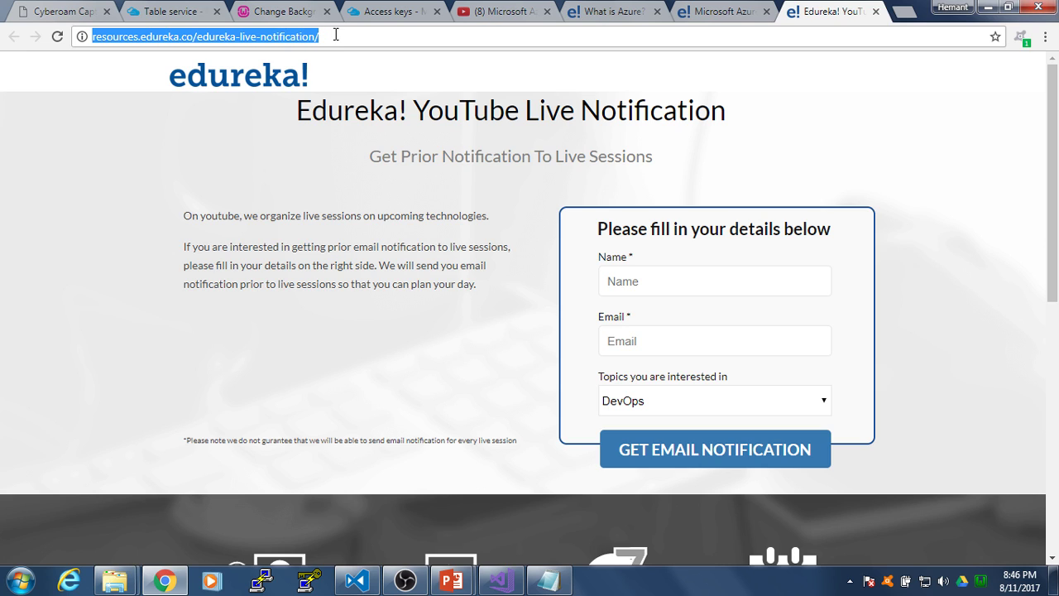
{"action": "left_click", "coordinate": [437, 330]}
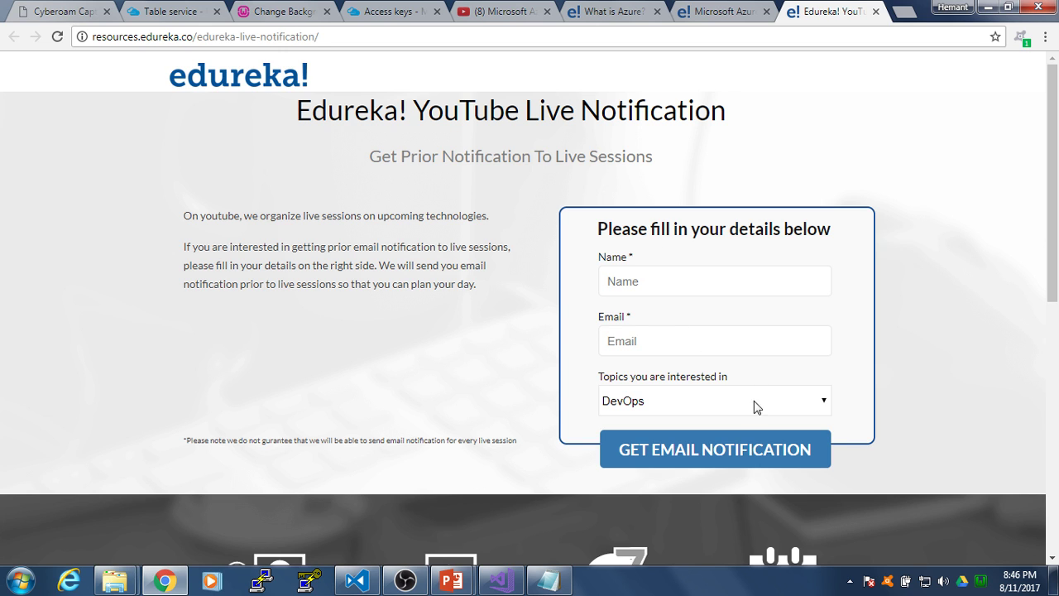
{"action": "left_click", "coordinate": [788, 409]}
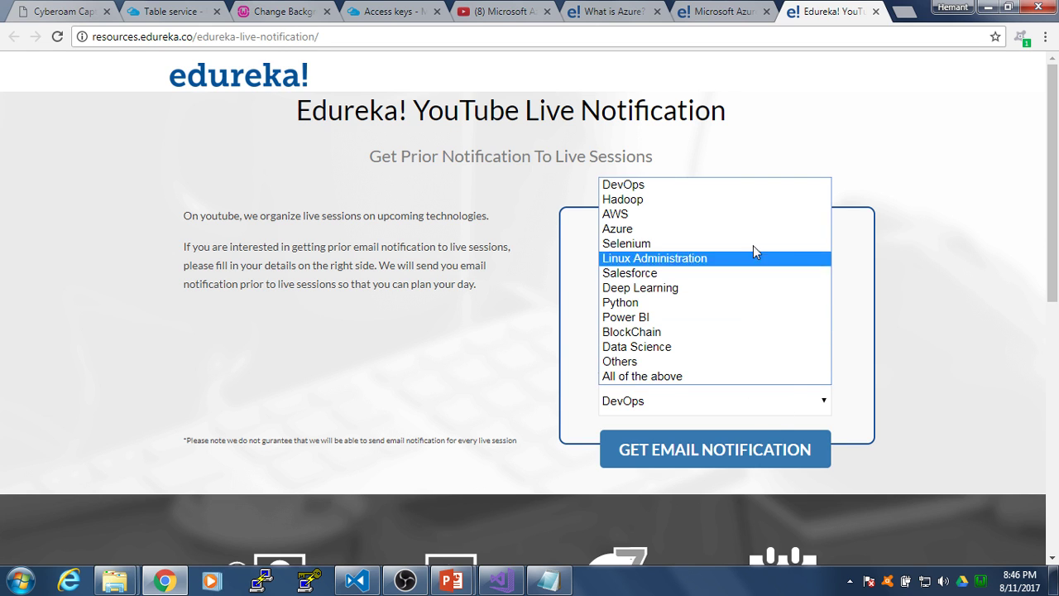
{"action": "left_click", "coordinate": [958, 253]}
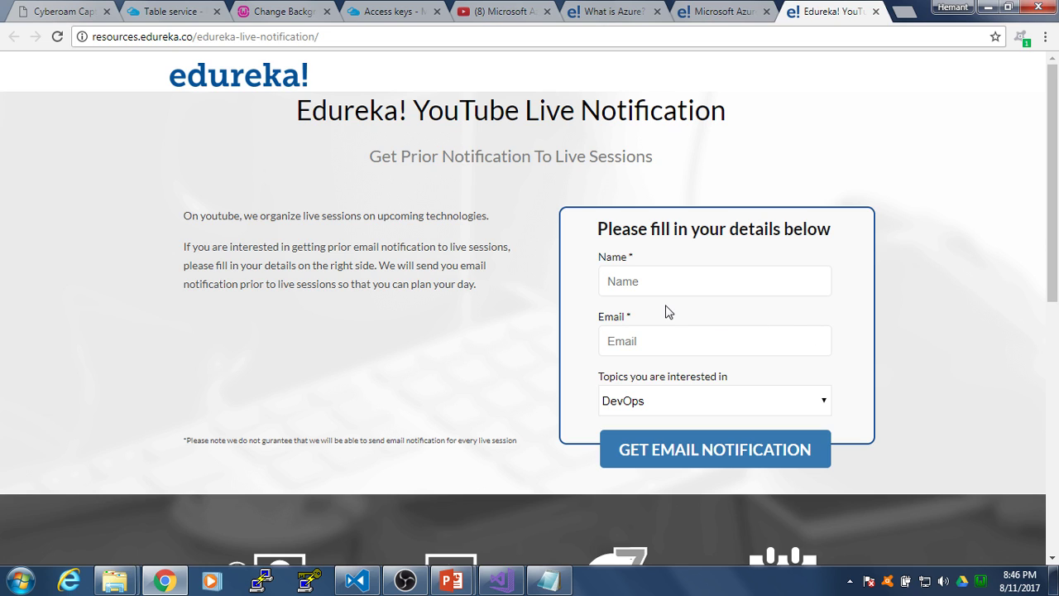
{"action": "key", "text": "alt+Tab"}
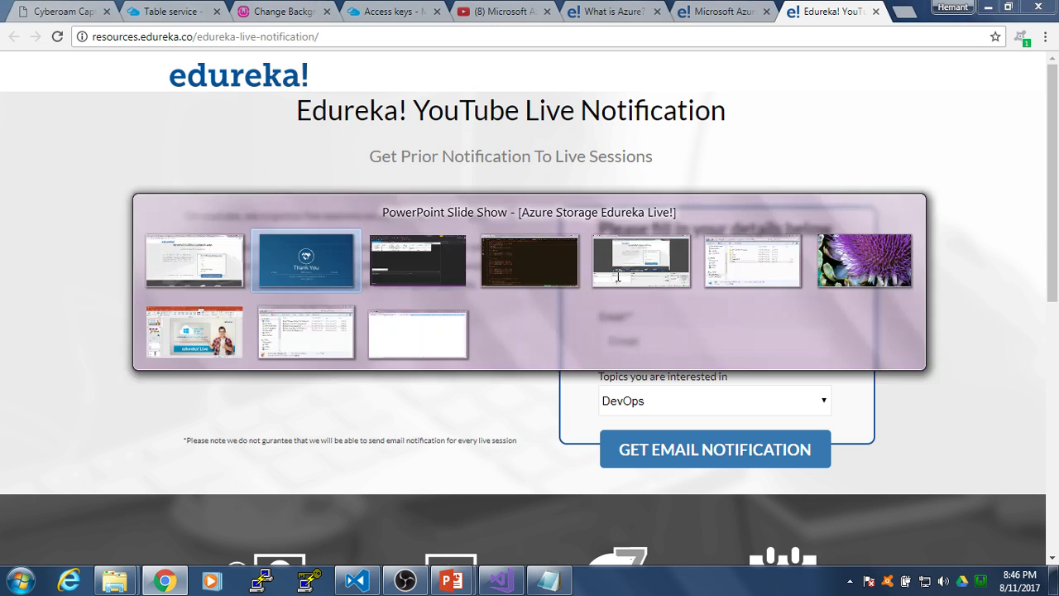